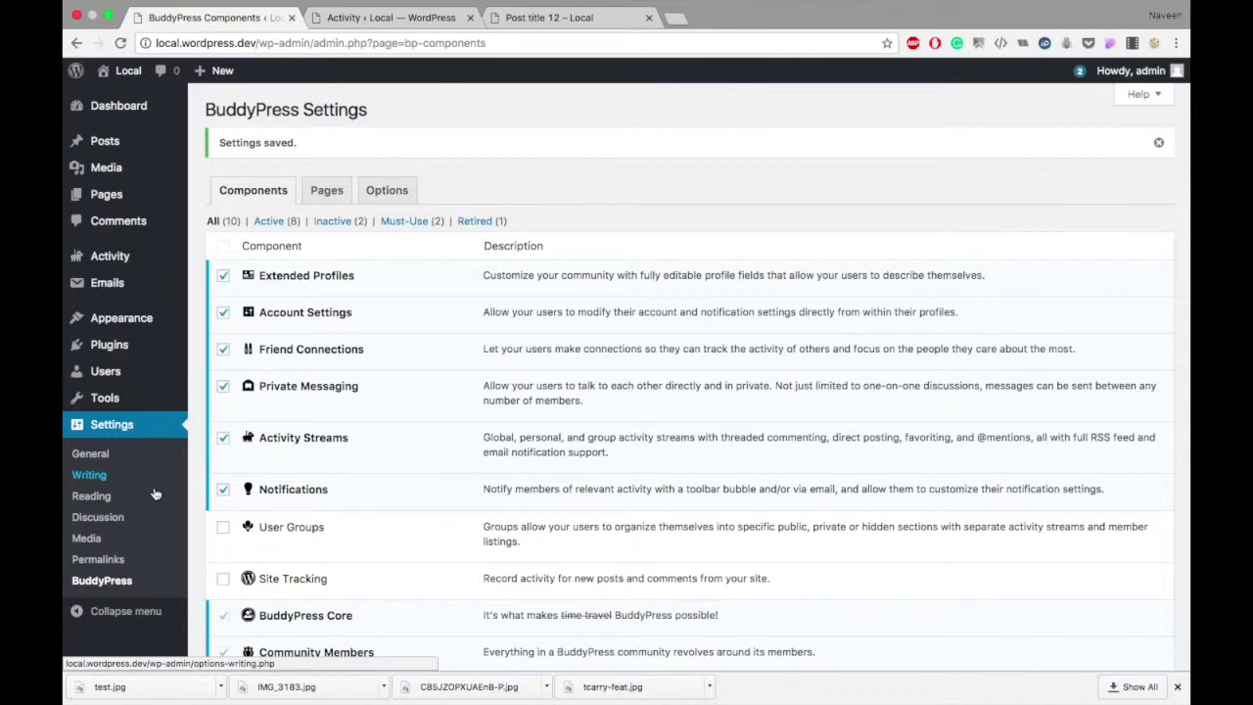
Enable the User Groups and Site Tracking components and save, leaving all ten active
left_click(224, 531)
left_click(224, 580)
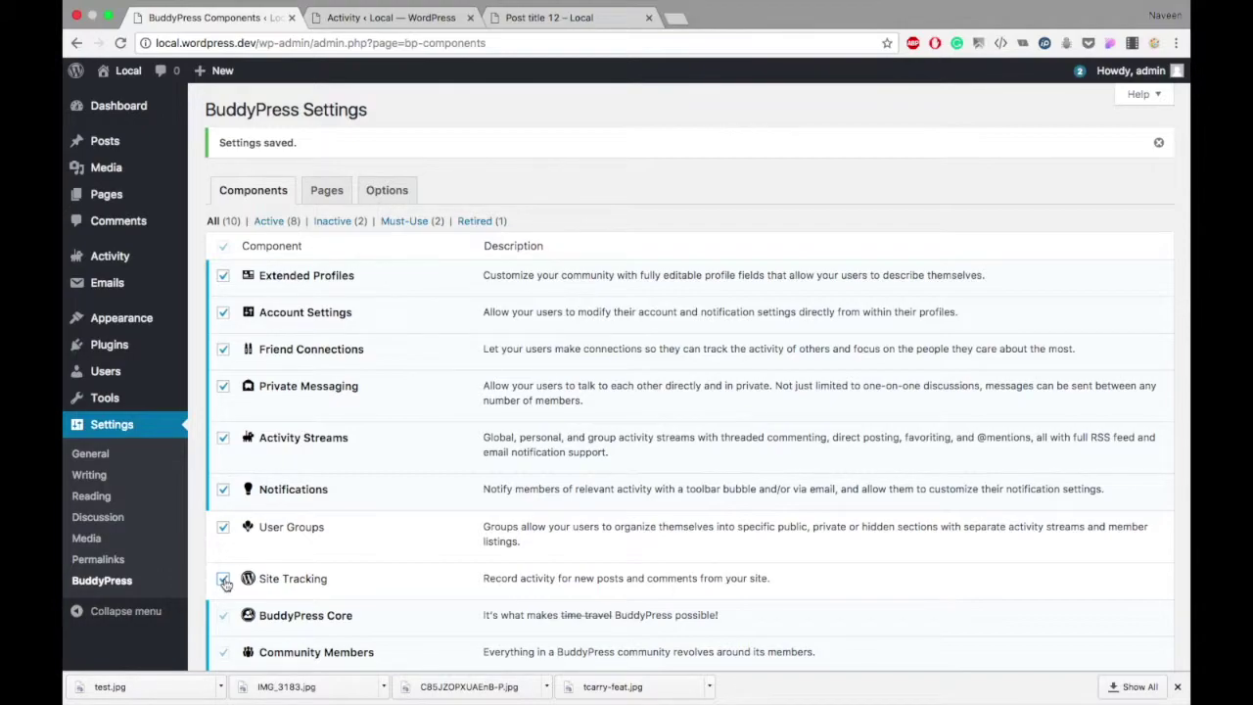
scroll(224, 582, "down", 3)
left_click(246, 591)
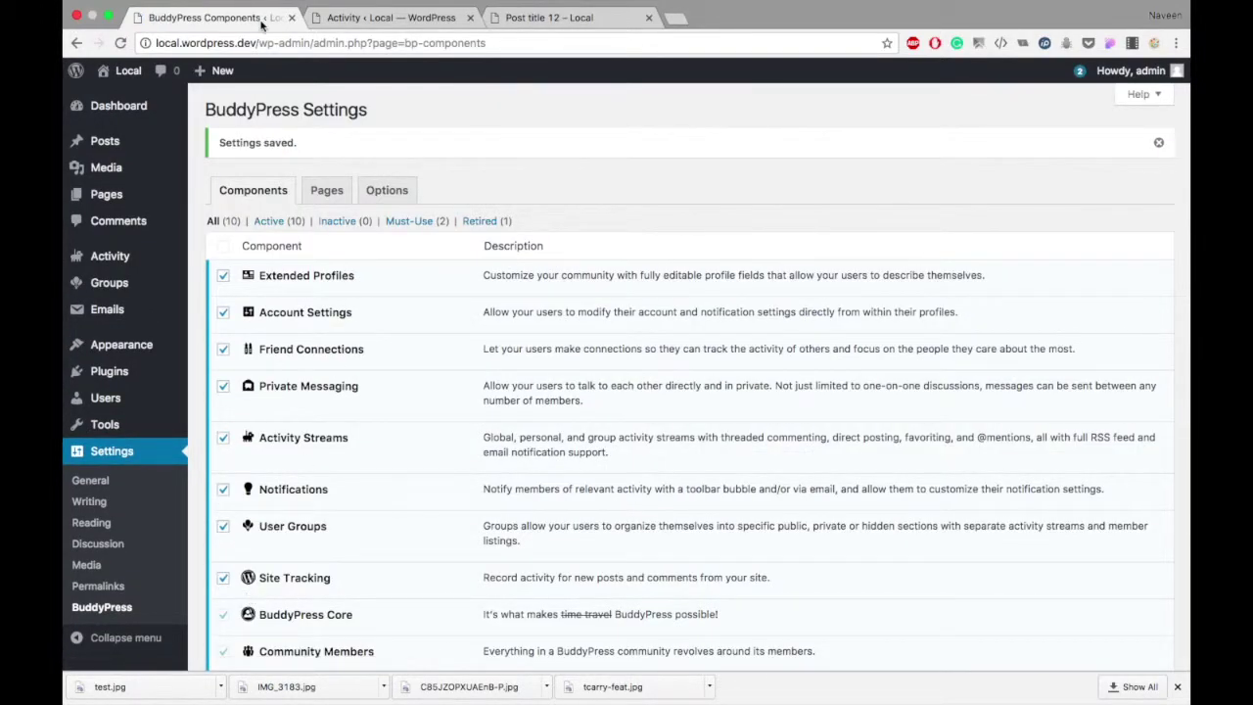
left_click(525, 20)
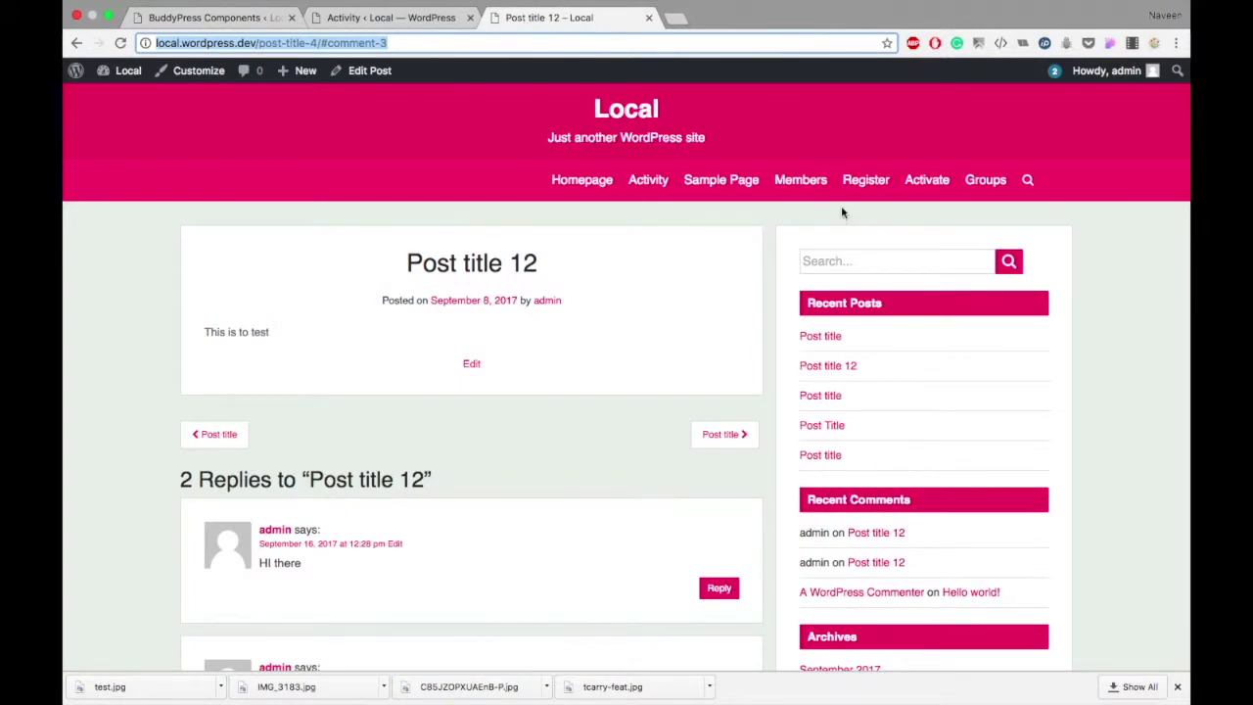
left_click(811, 184)
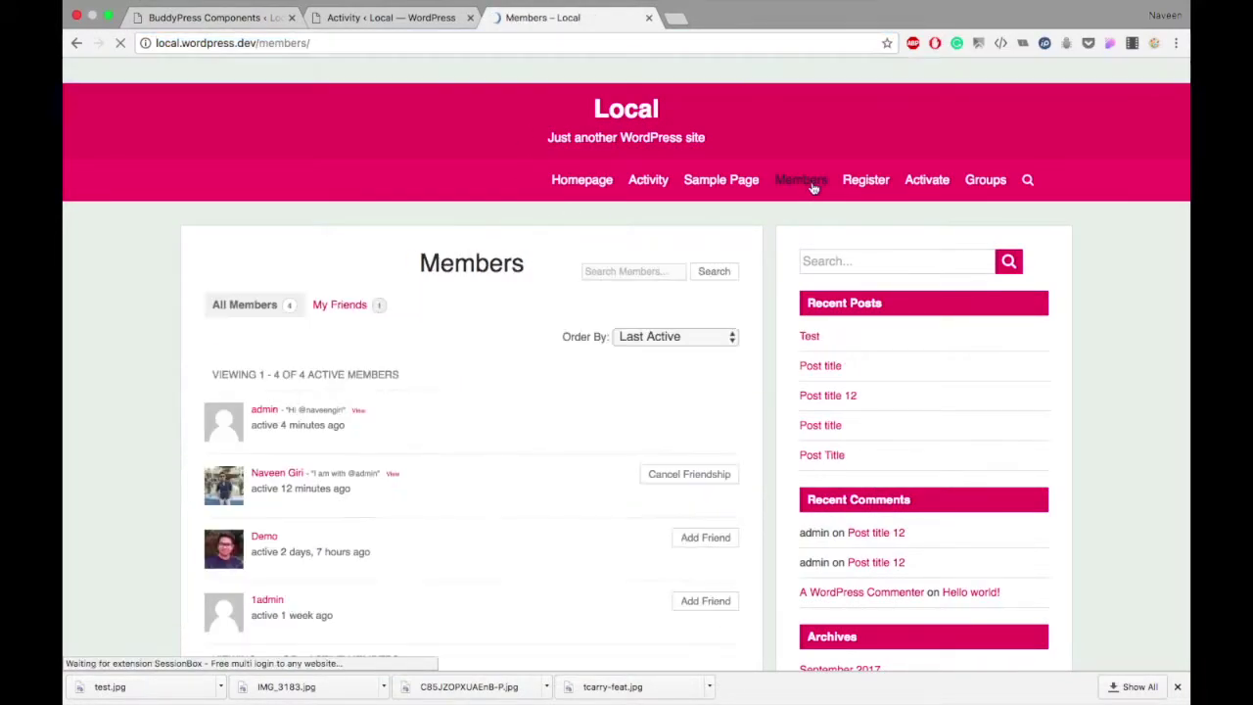
scroll(578, 313, "down", 3)
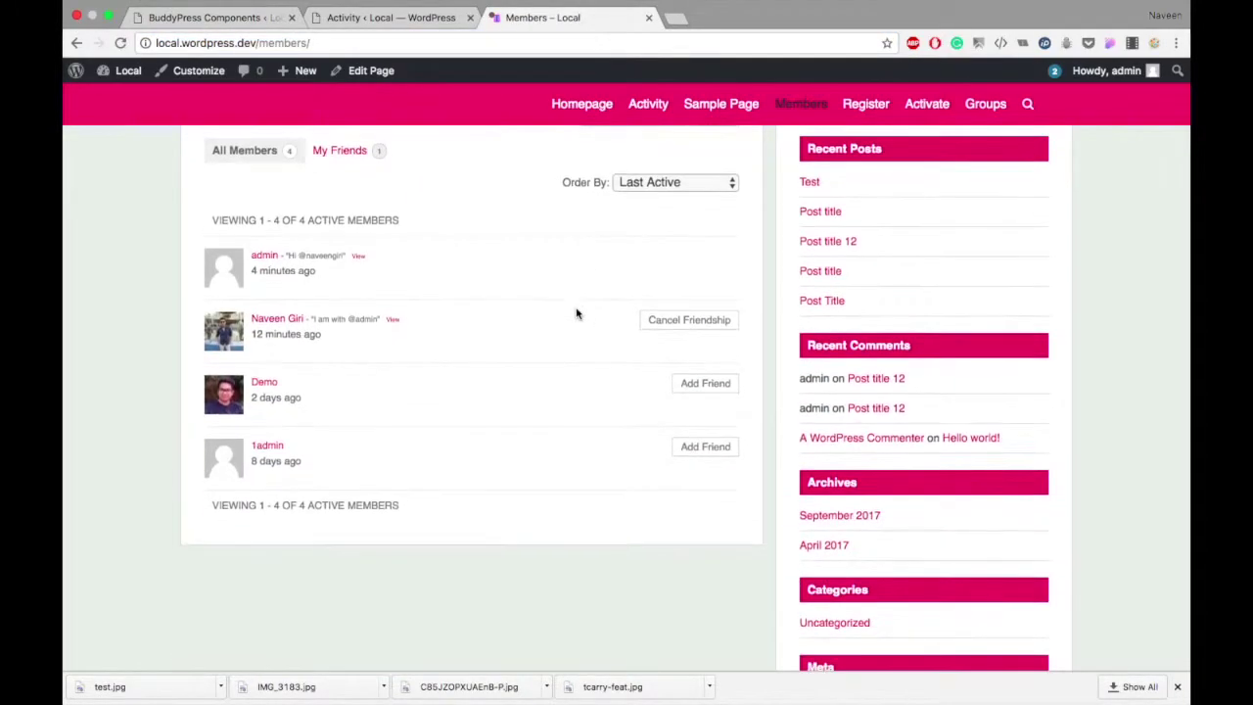
scroll(577, 313, "up", 1)
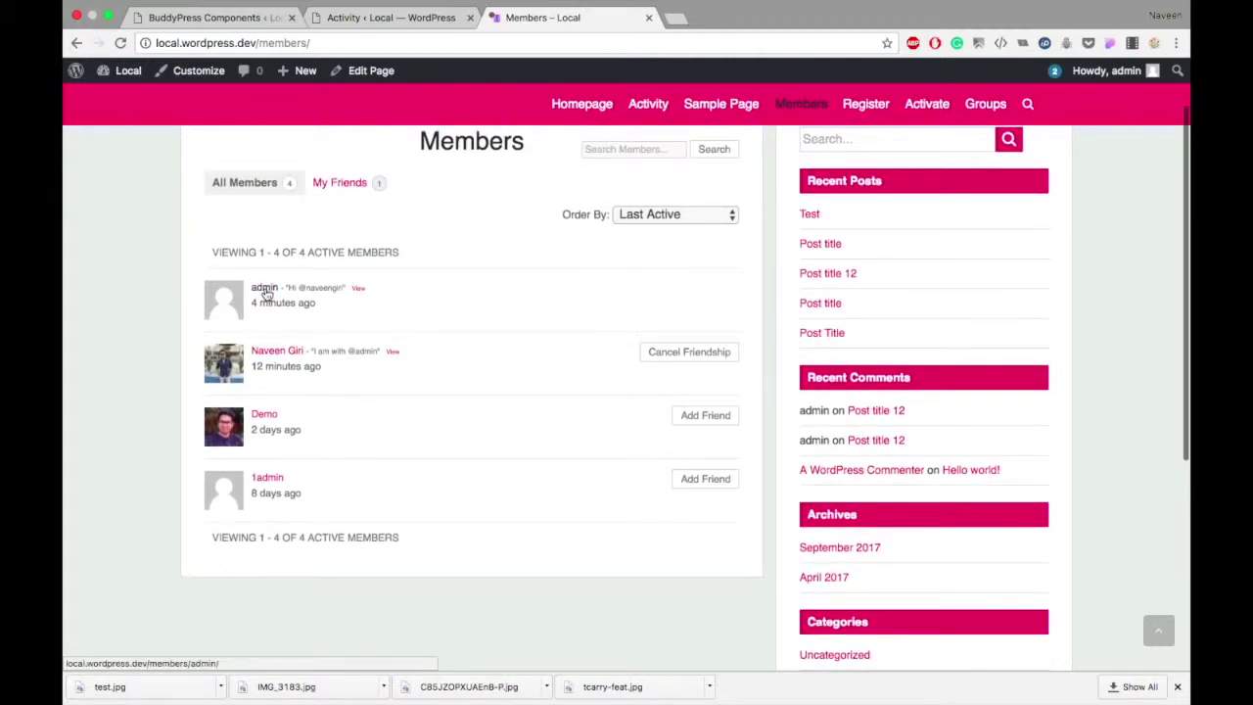
left_click(266, 294)
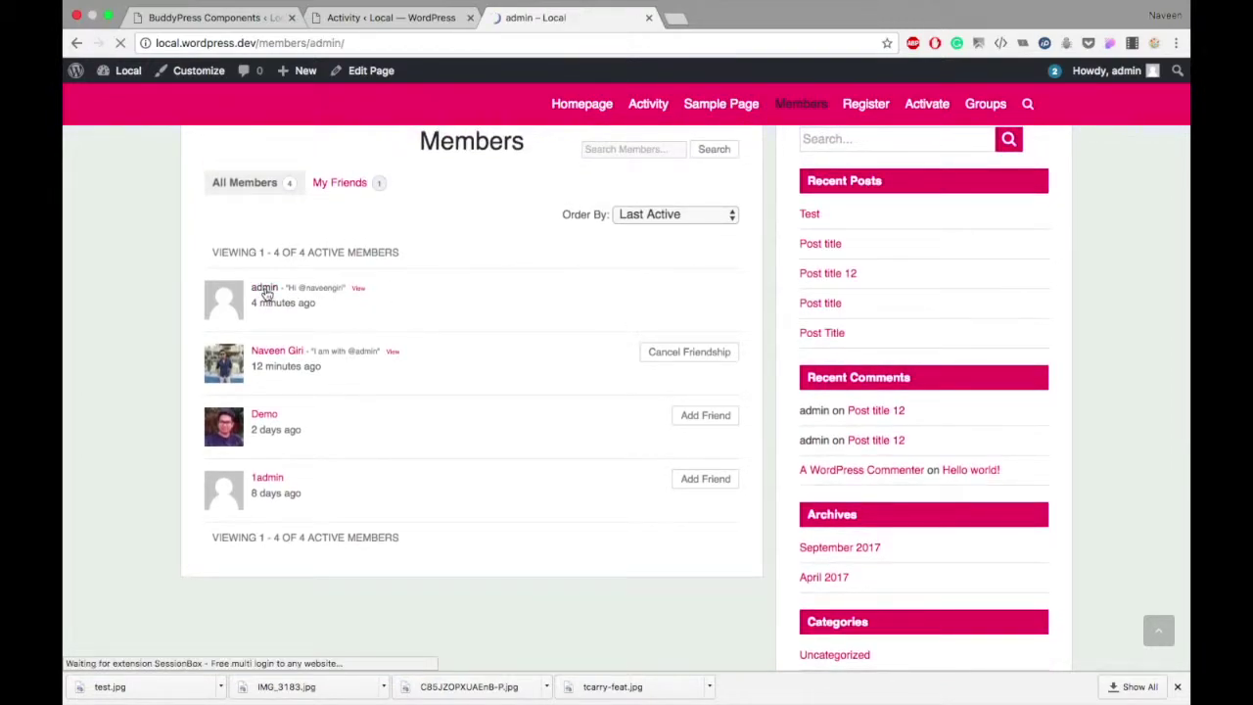
scroll(368, 455, "down", 5)
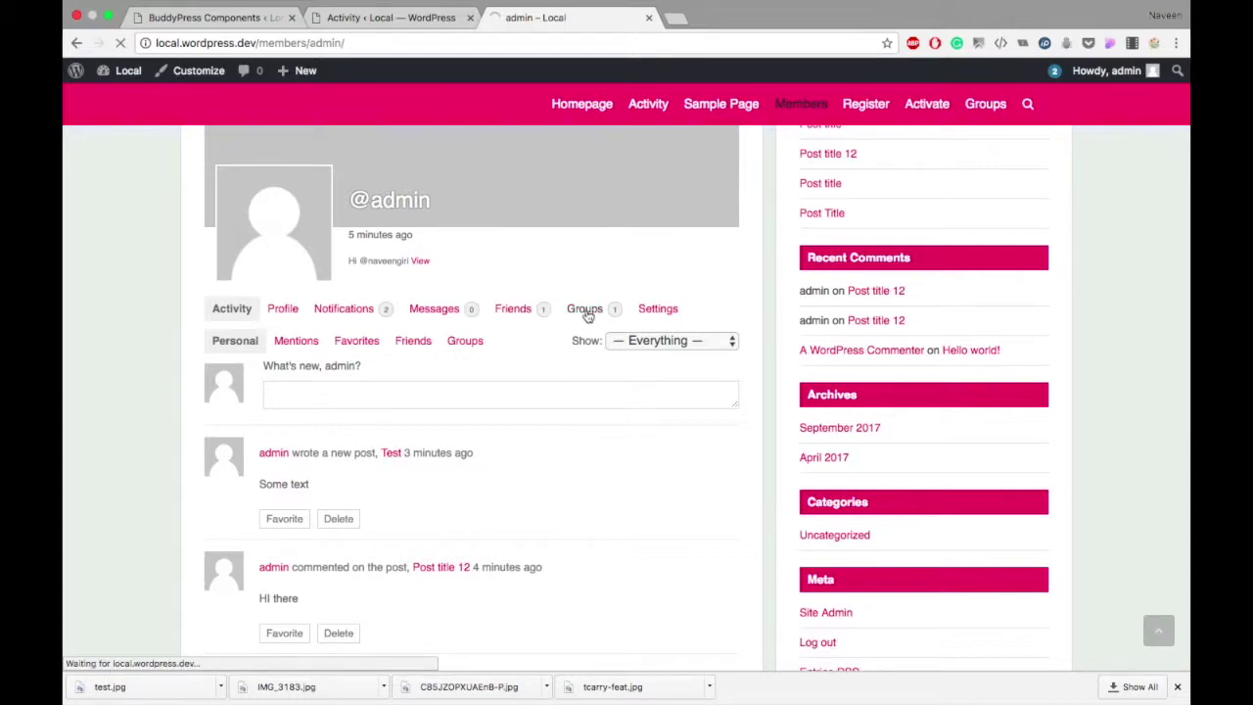
scroll(587, 316, "down", 5)
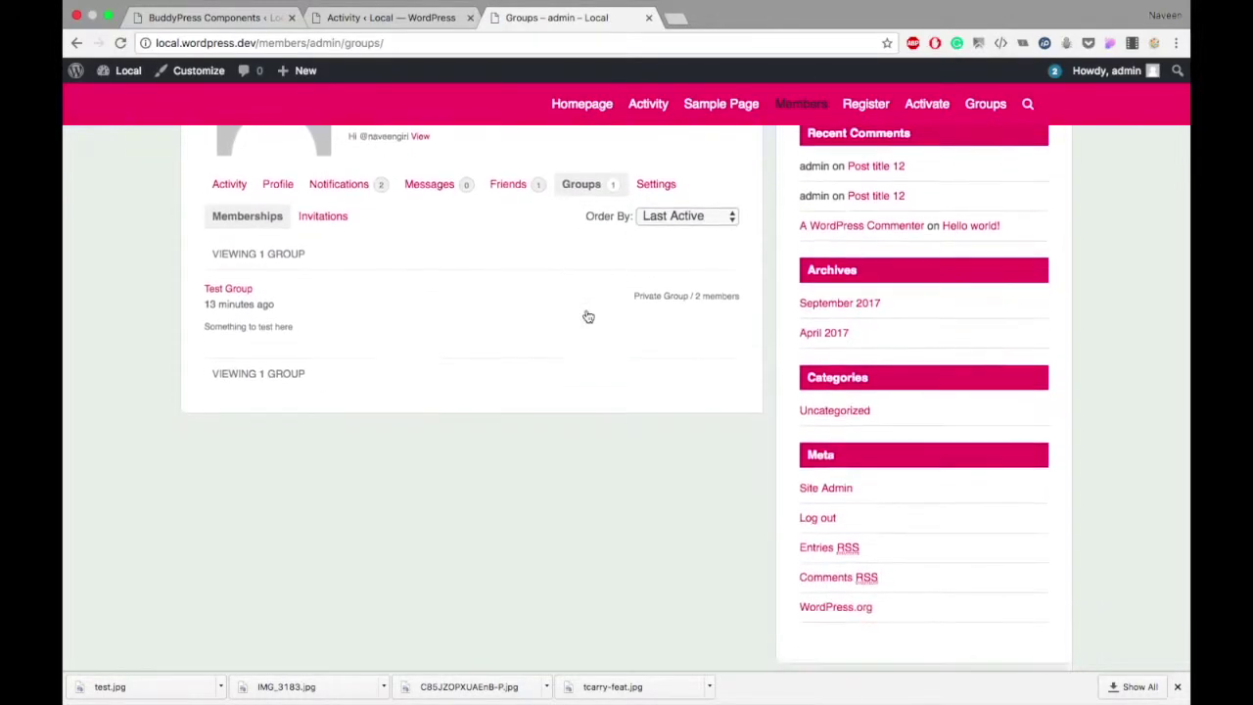
scroll(363, 316, "left", 5)
key("super+1")
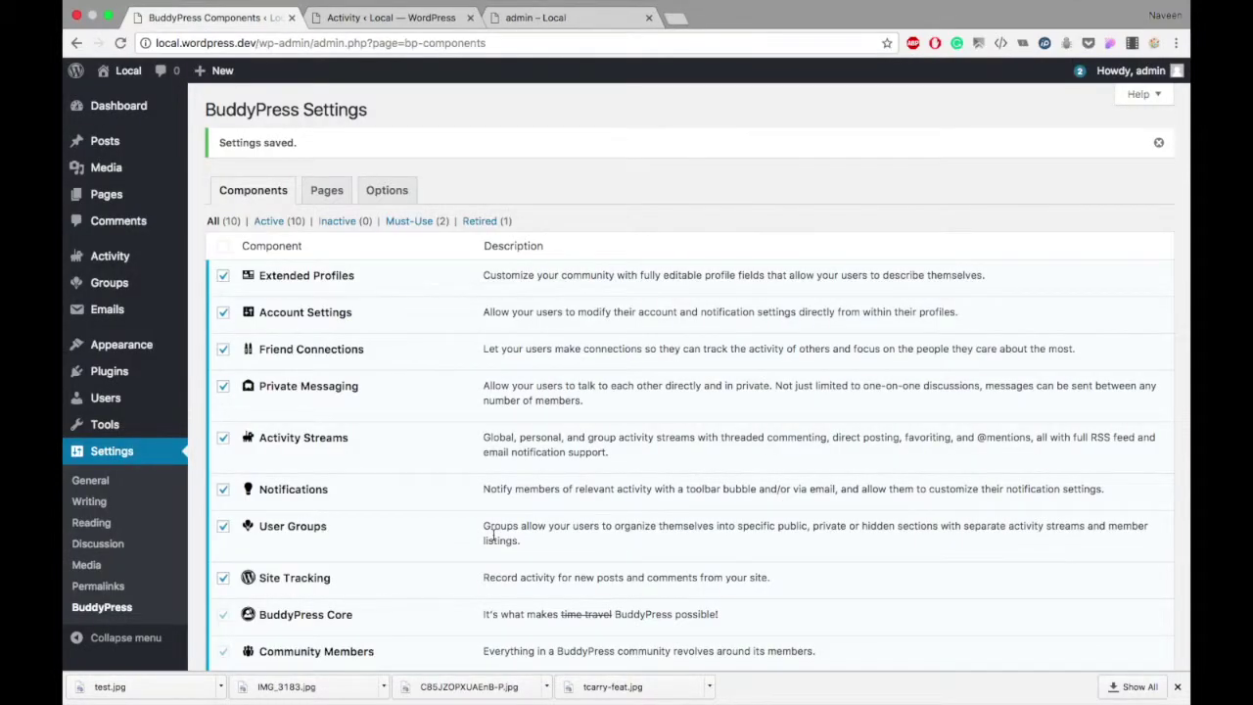
Show the BuddyPress Pages assignments and open Appearance > Menus in a new tab
scroll(489, 536, "down", 2)
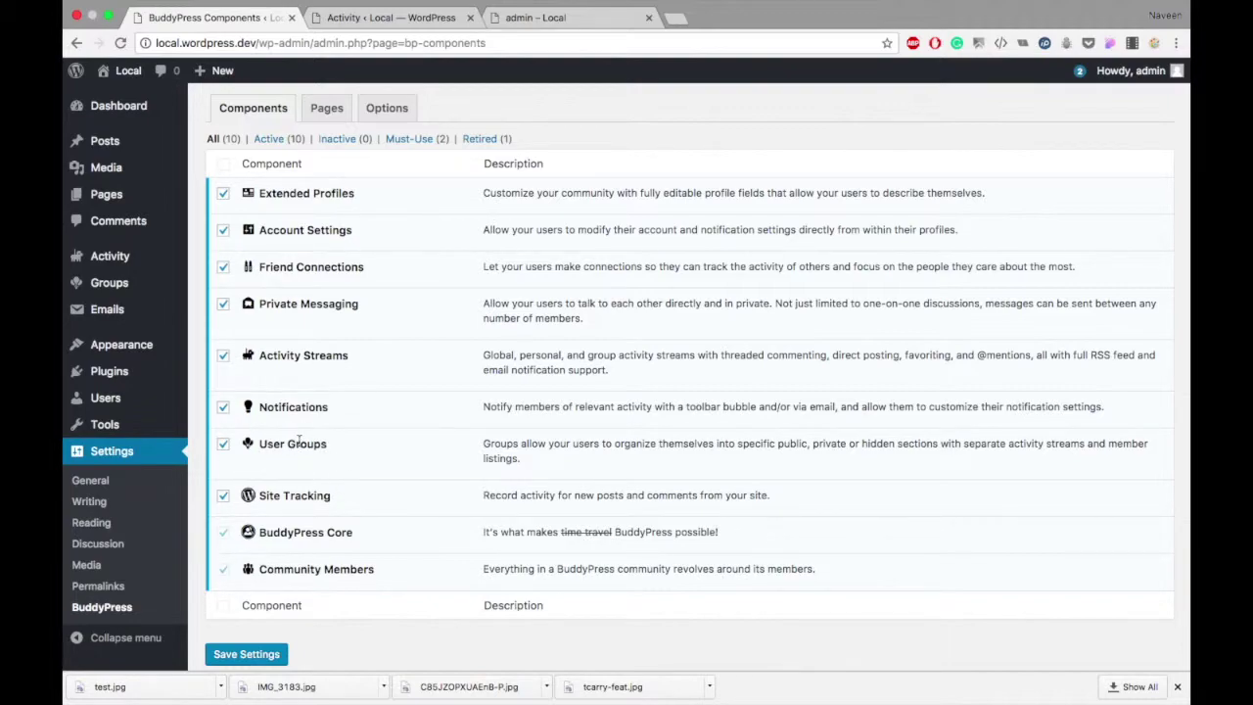
left_click(331, 110)
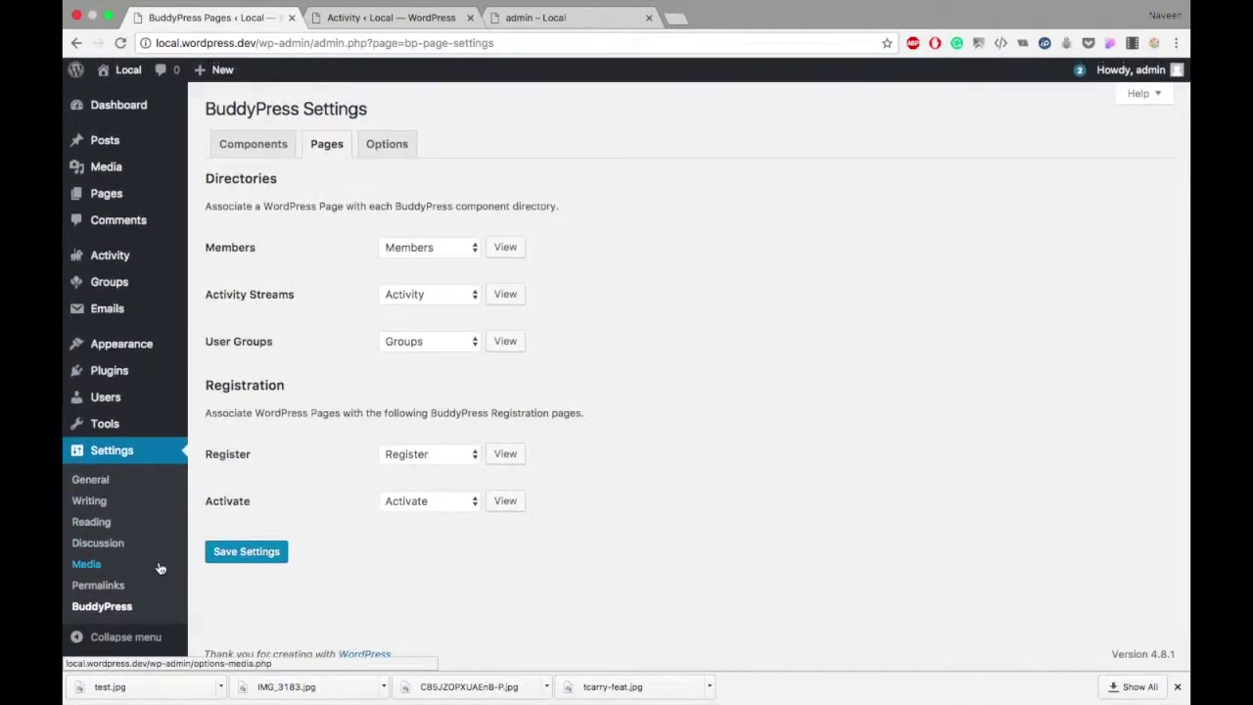
mouse_move(131, 344)
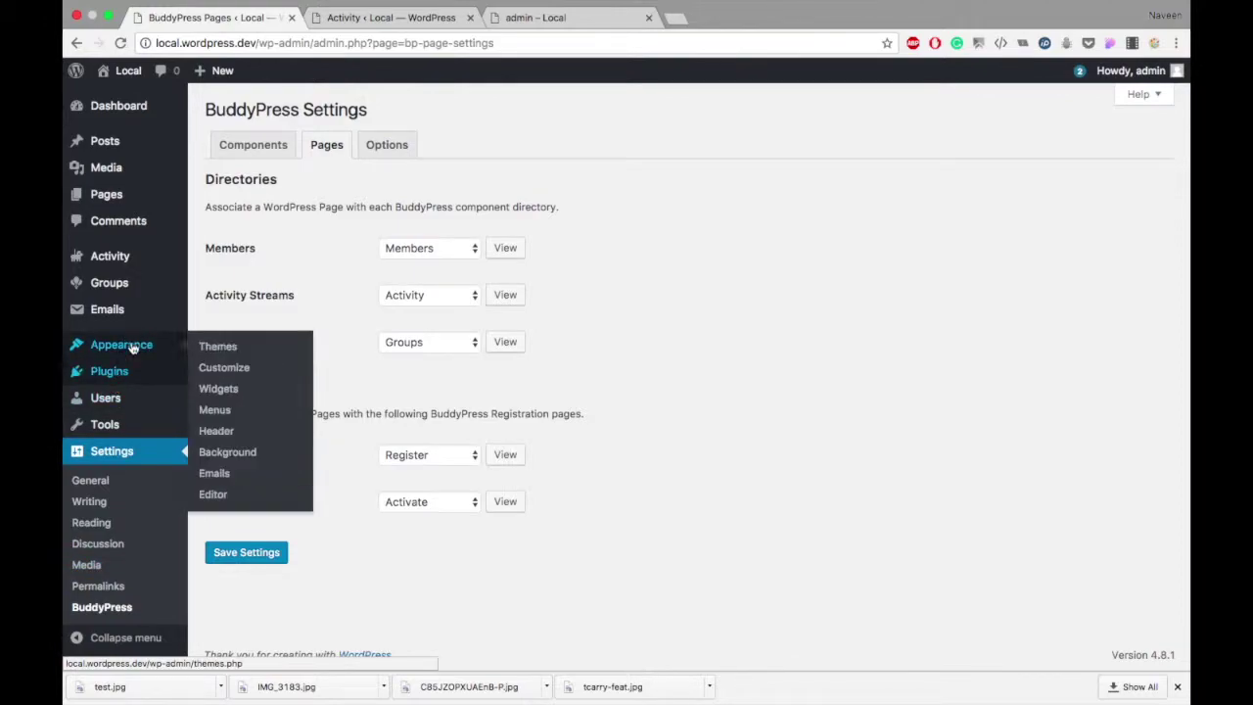
left_click(216, 411, "super")
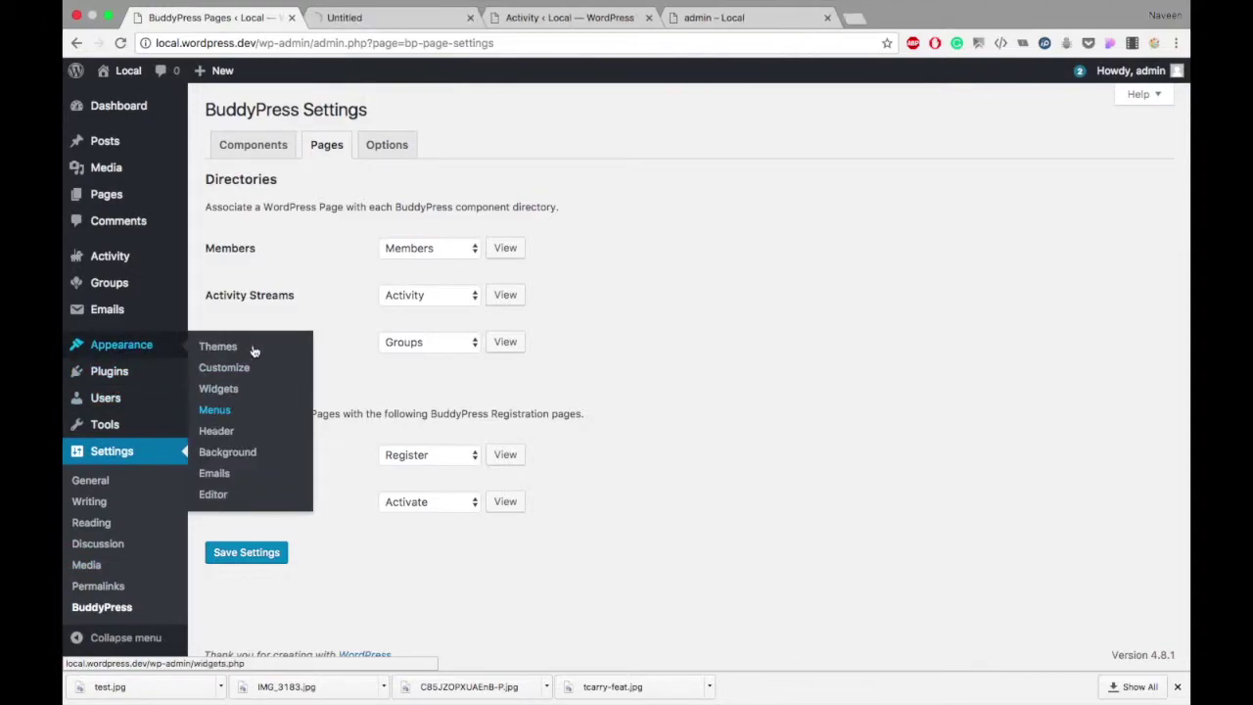
In the menu editor, inspect the Members (Invalid) item and save the Primary menu
left_click(389, 14)
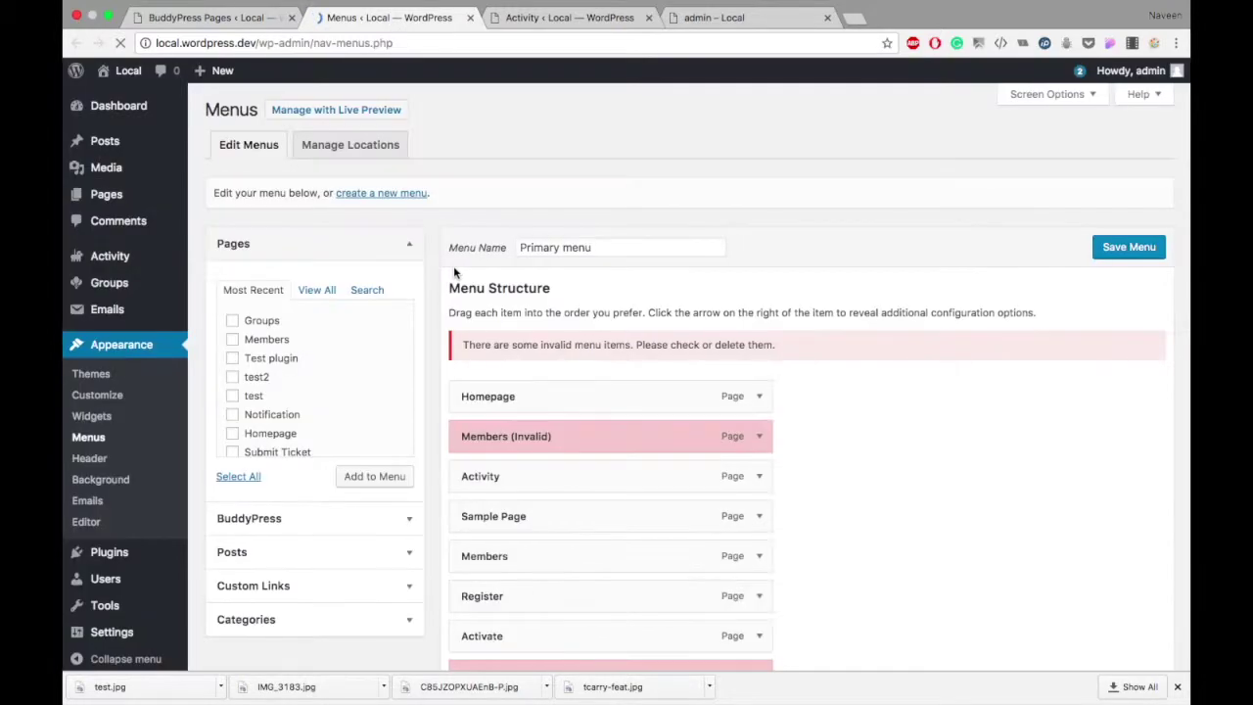
scroll(453, 265, "down", 3)
scroll(453, 266, "down", 1)
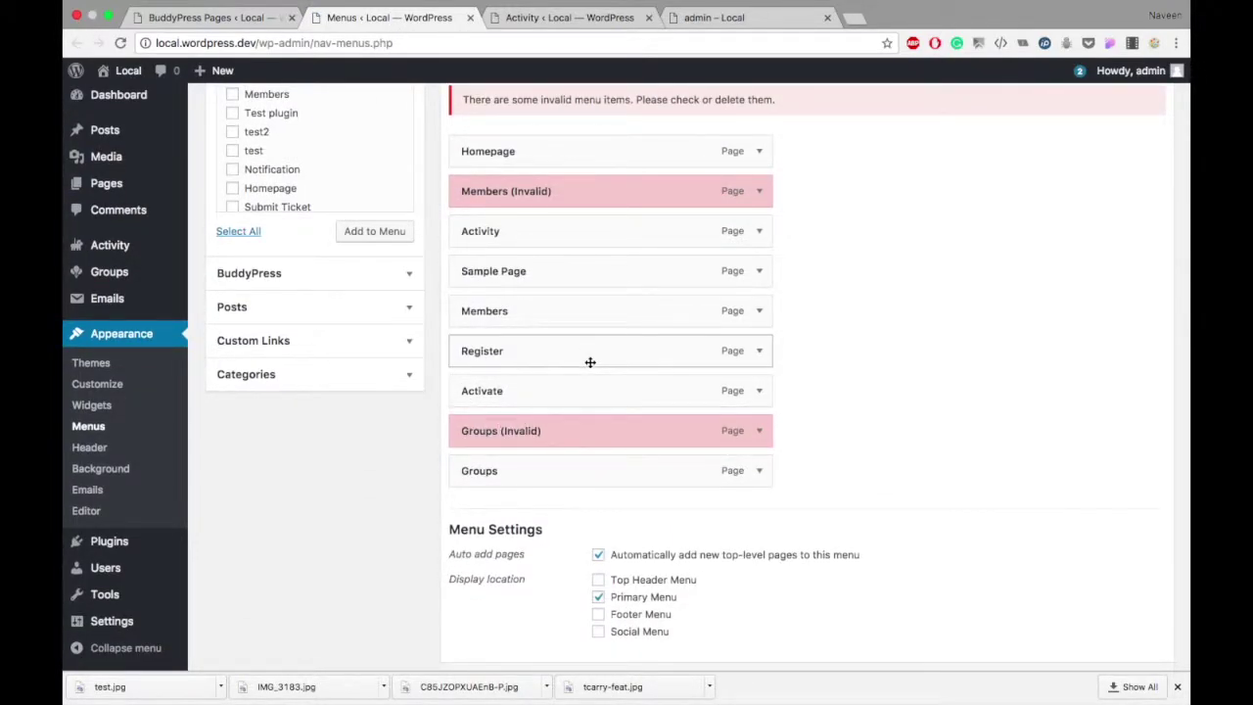
scroll(590, 362, "up", 2)
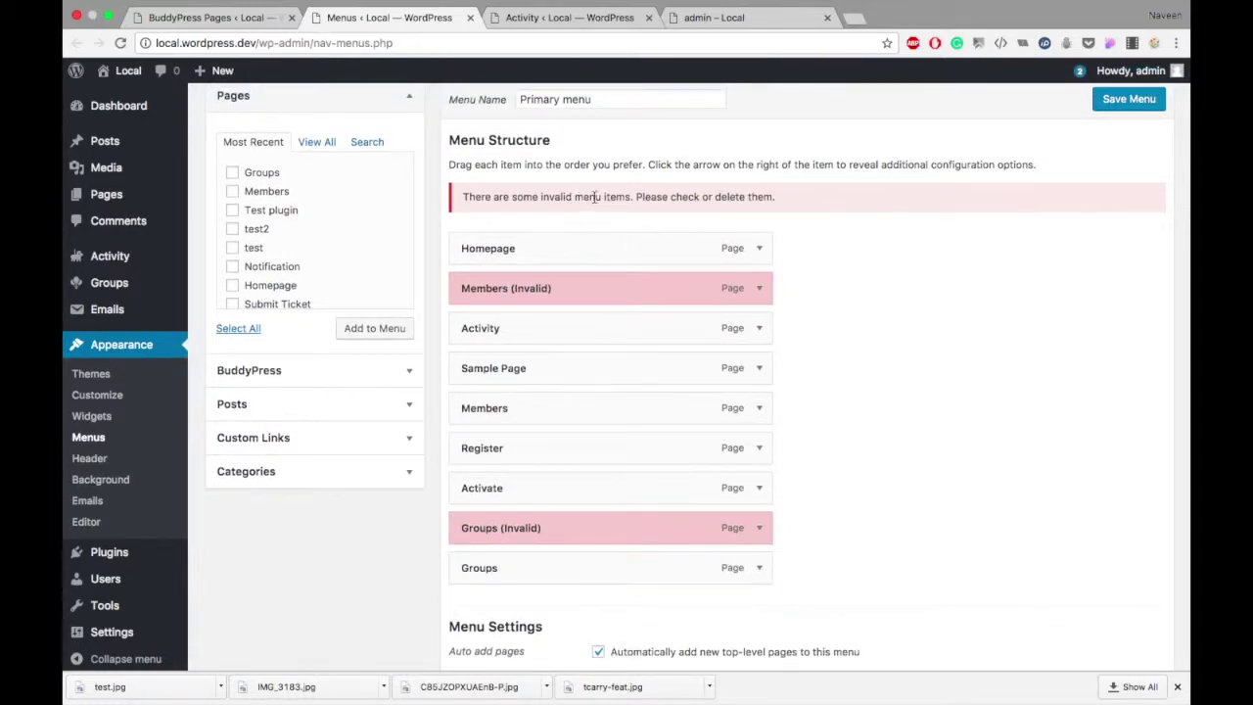
left_click(758, 289)
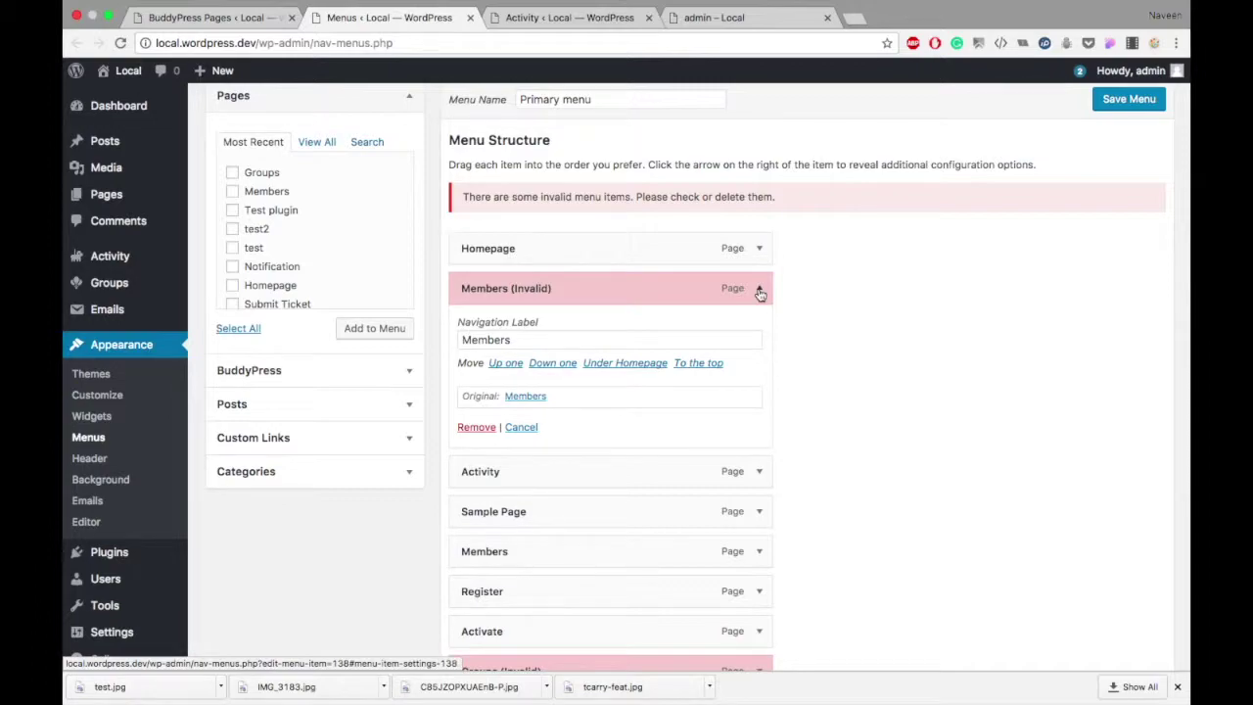
left_click(758, 289)
scroll(923, 167, "down", 1)
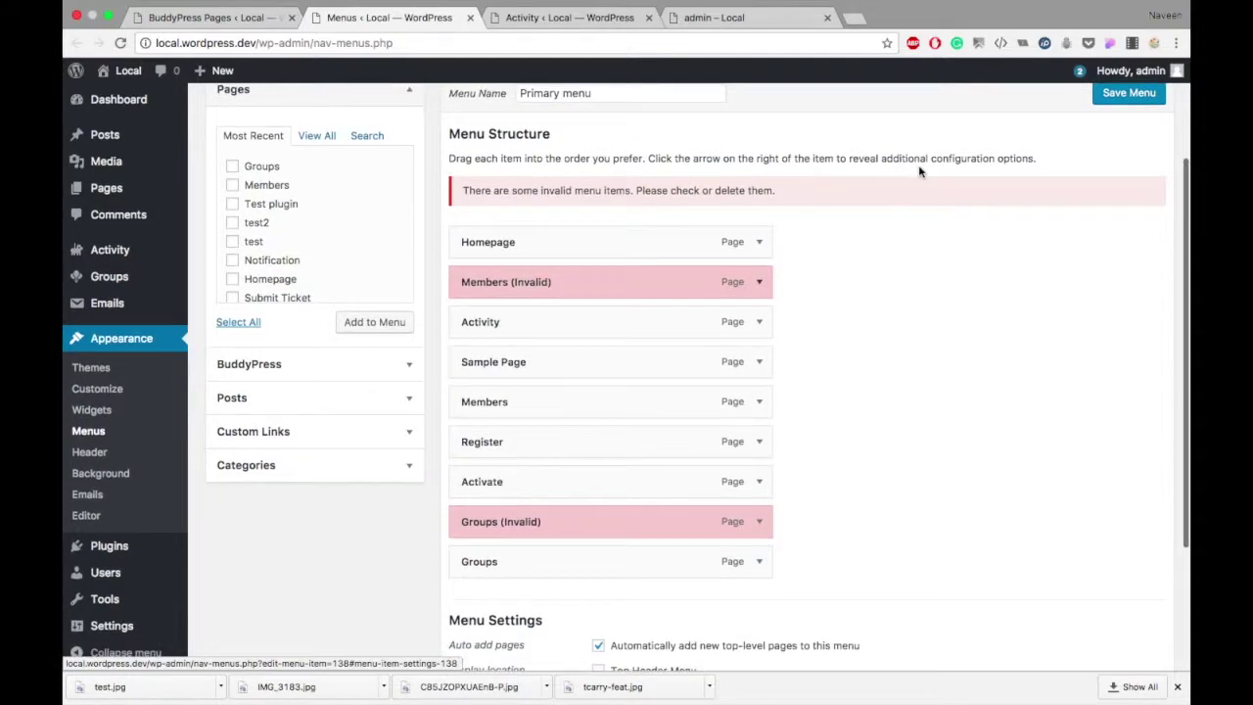
left_click(1120, 96)
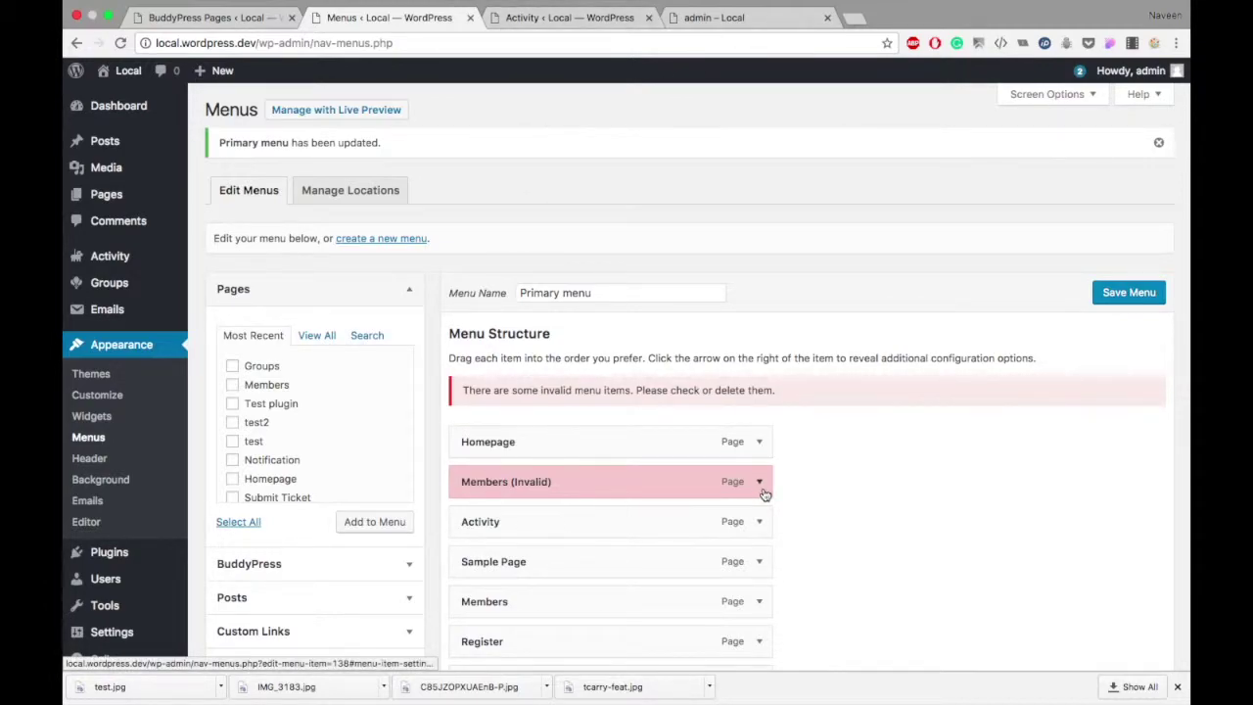
Remove the Members (Invalid) and Groups (Invalid) items from the Primary menu
scroll(286, 458, "down", 5)
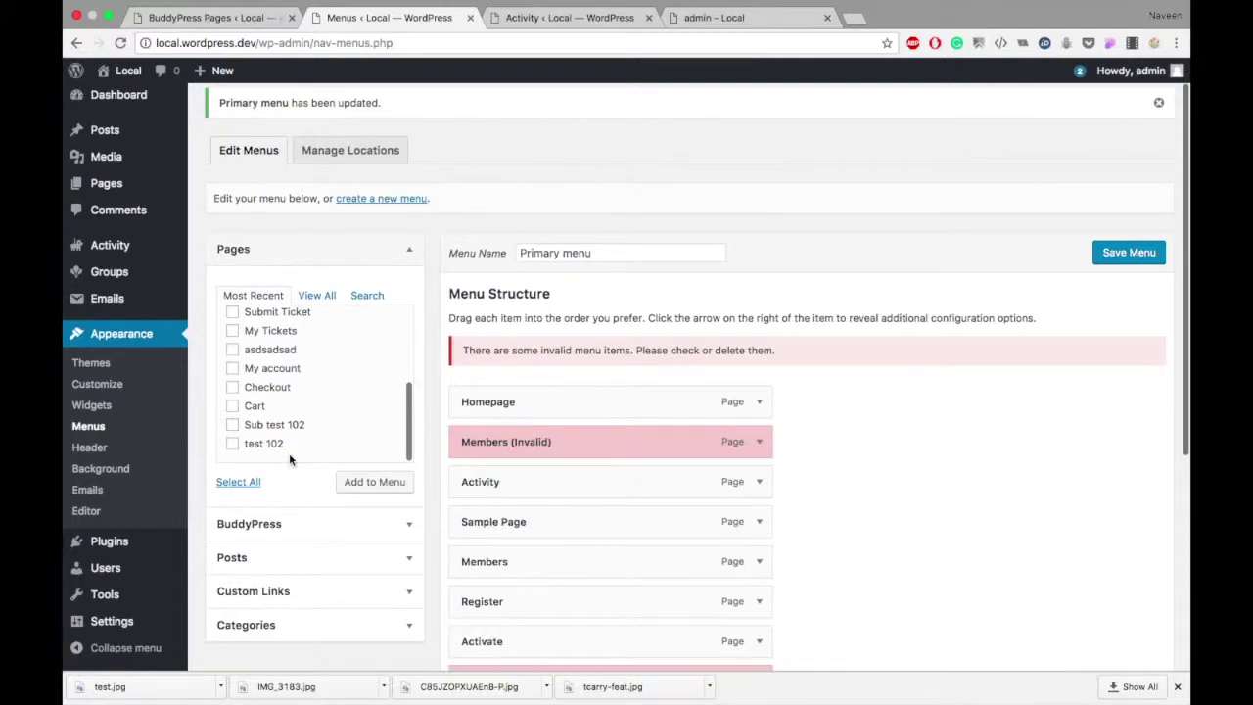
scroll(291, 460, "up", 5)
scroll(291, 459, "up", 1)
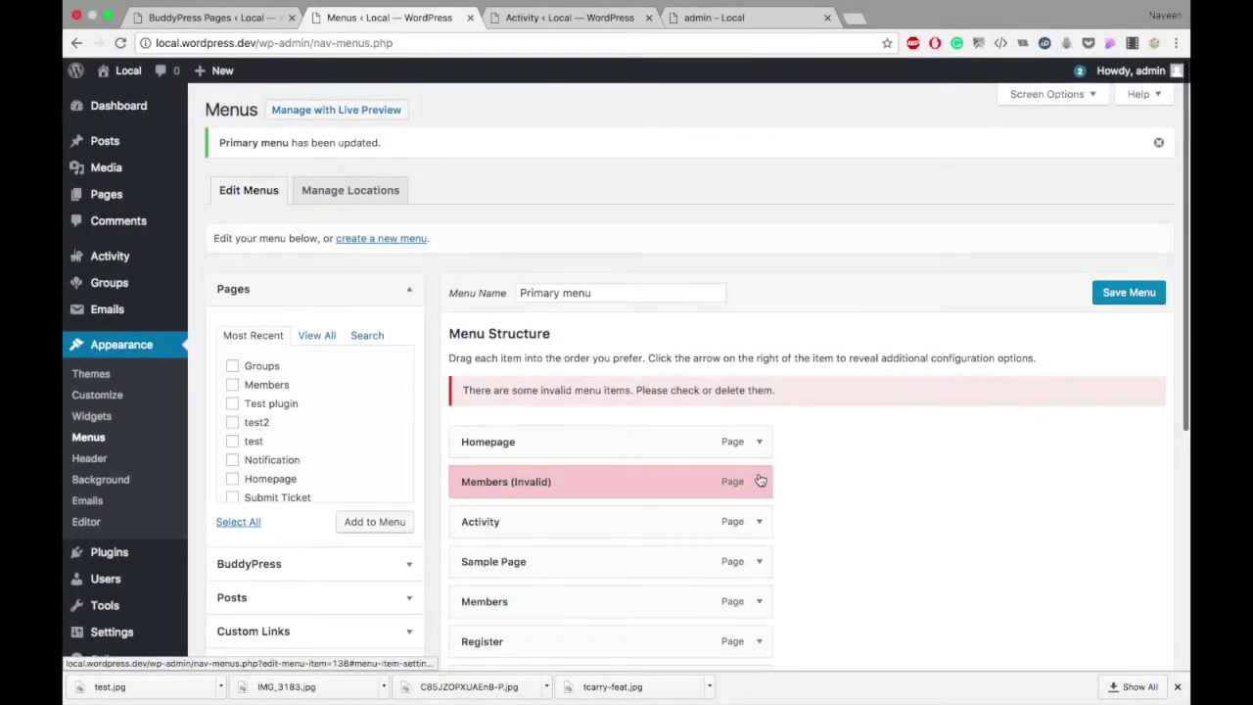
left_click(760, 480)
scroll(685, 489, "down", 2)
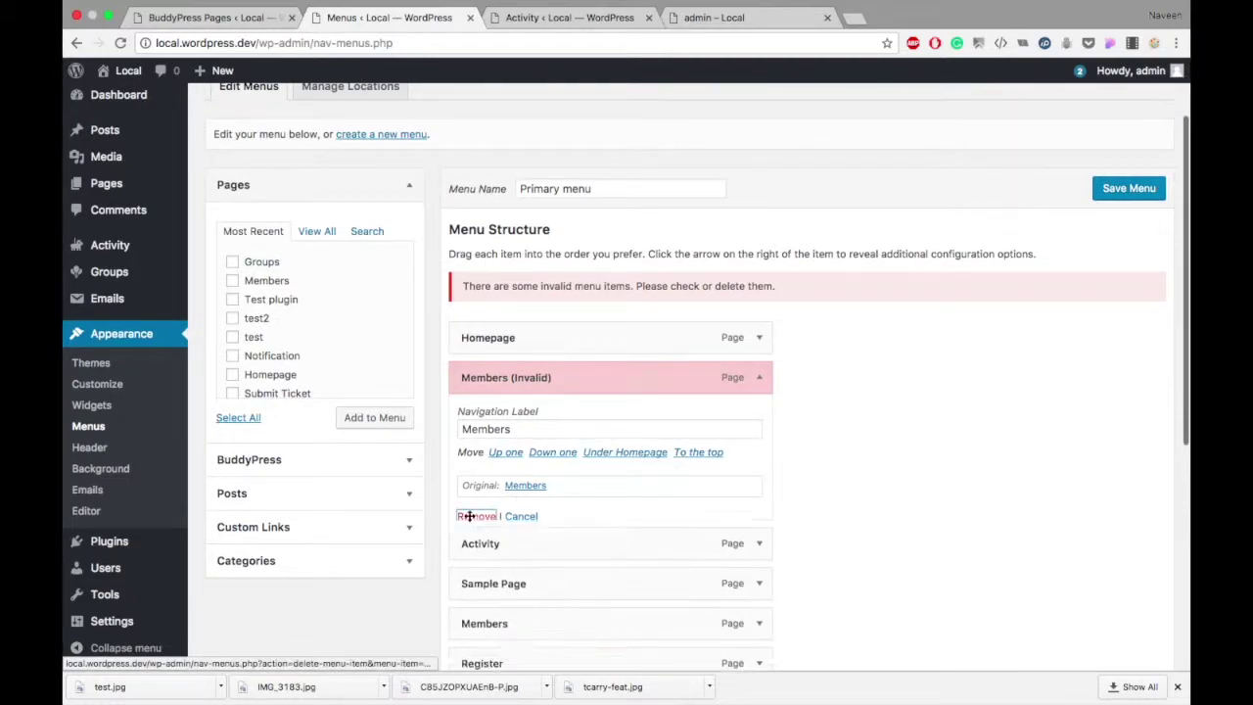
left_click(476, 516)
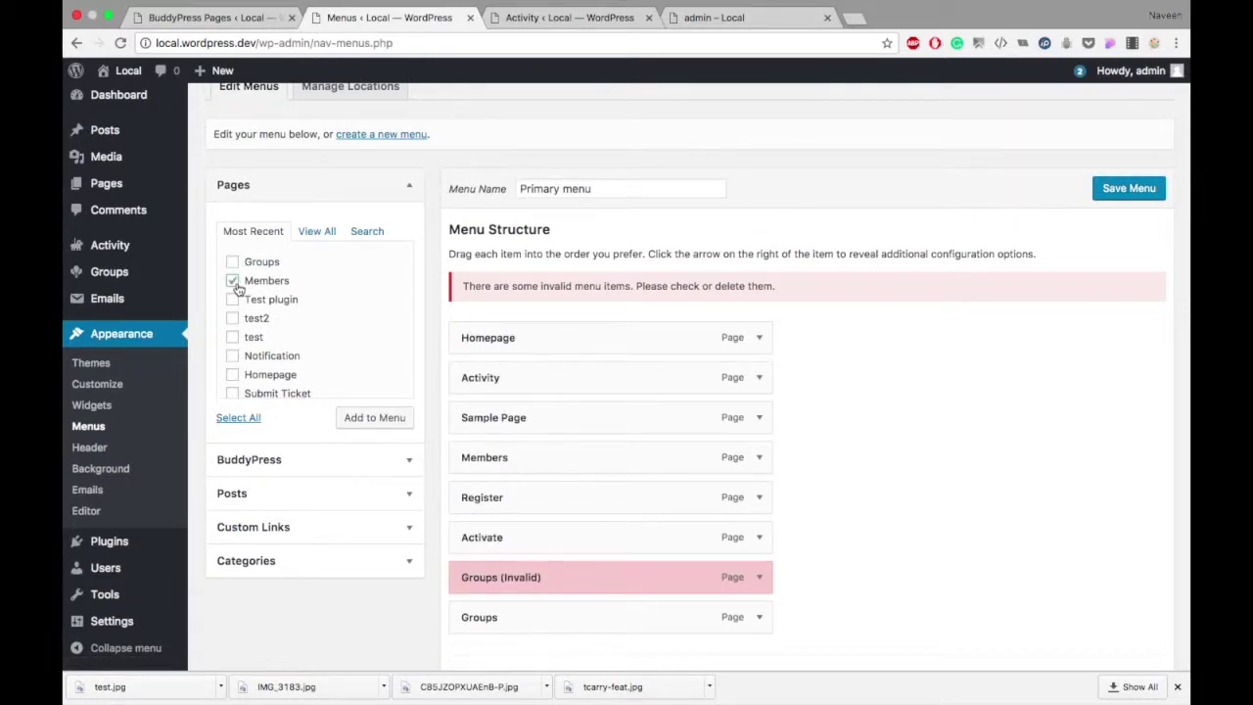
left_click(758, 579)
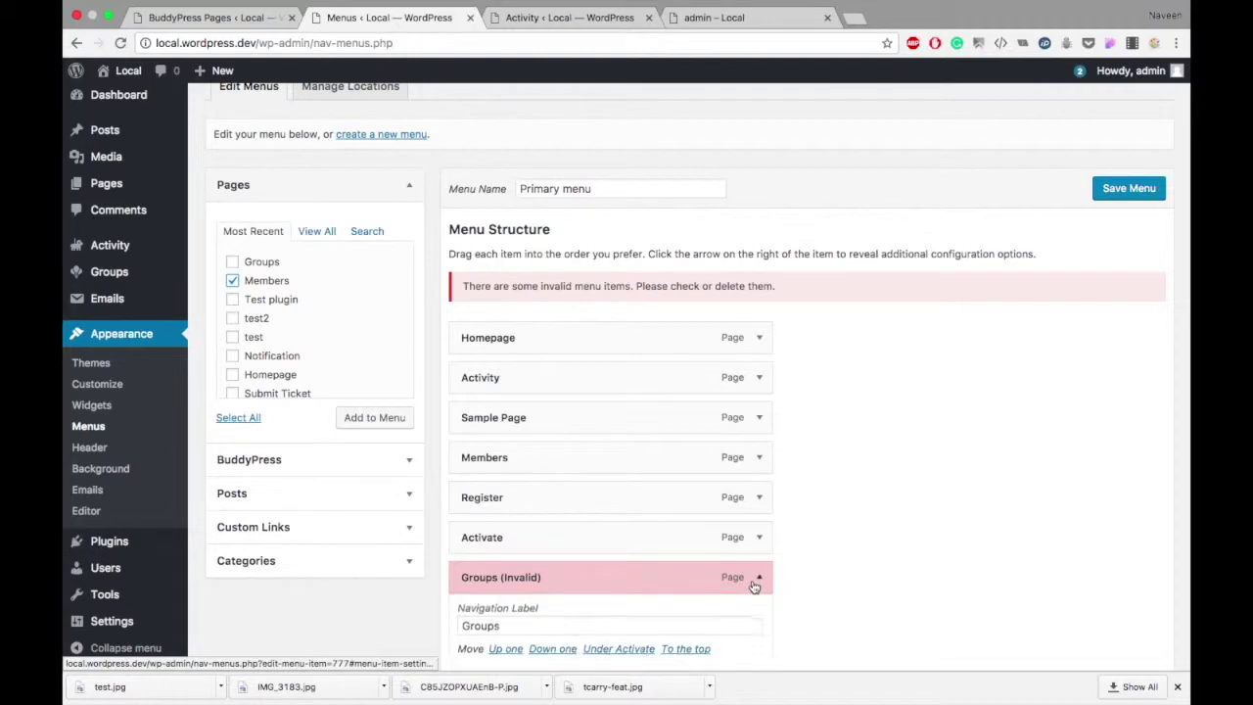
scroll(490, 666, "down", 3)
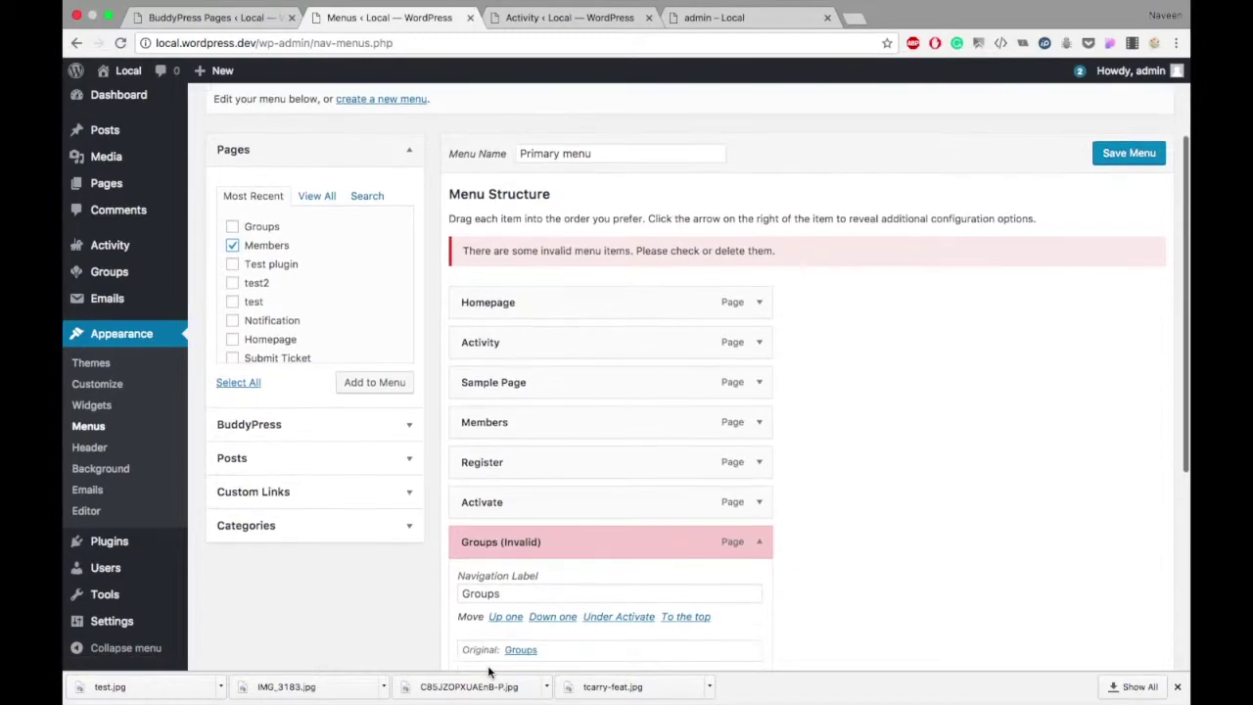
left_click(477, 602)
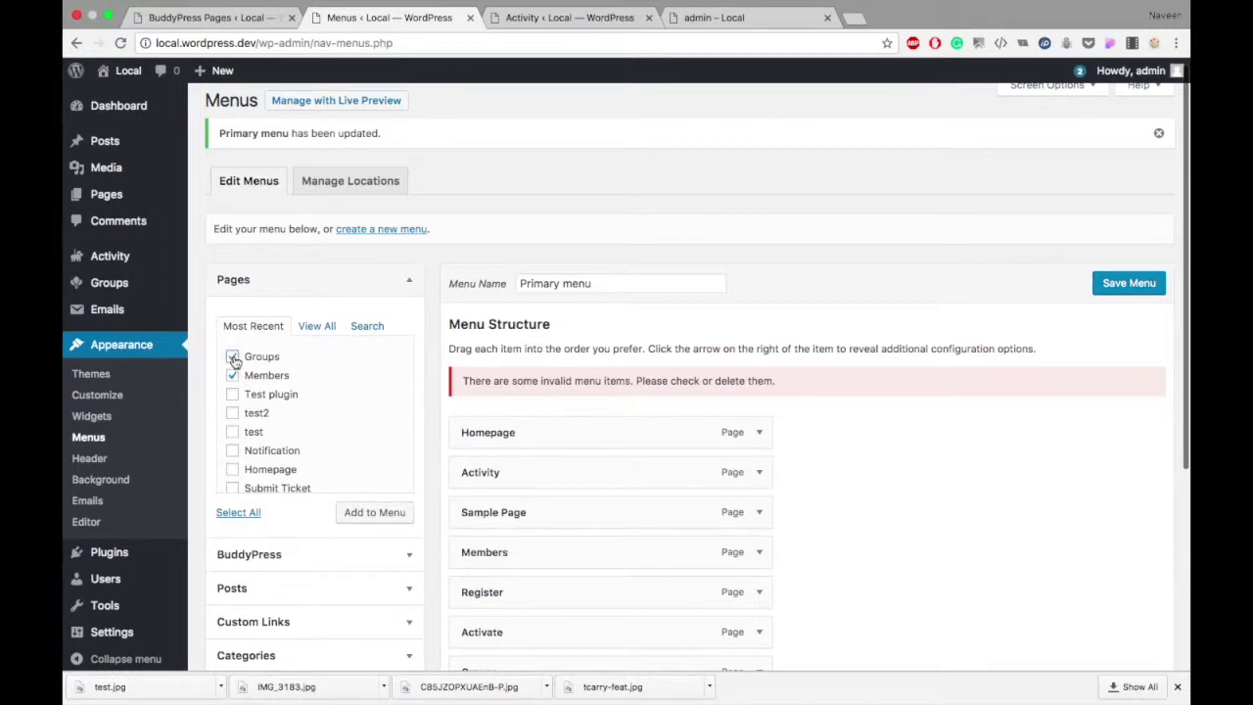
Add the Groups and Members pages, drop the old Members item, and nest the new one under Activity
left_click(373, 512)
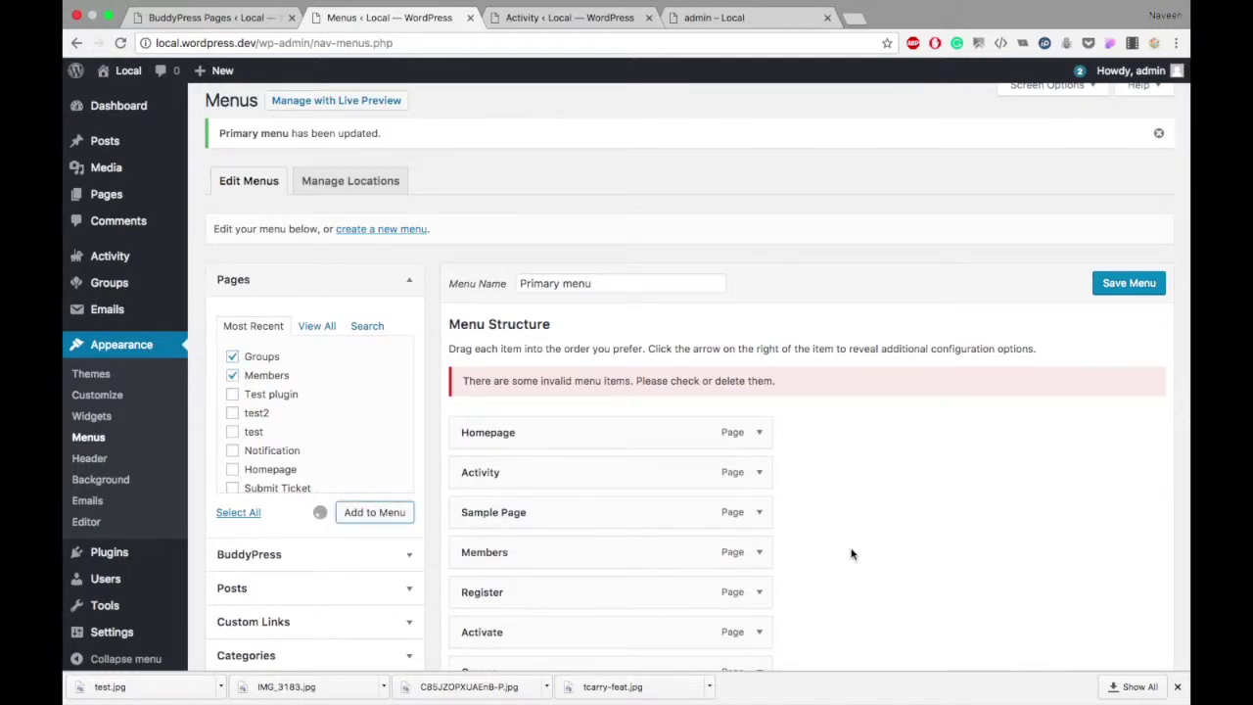
scroll(850, 551, "down", 3)
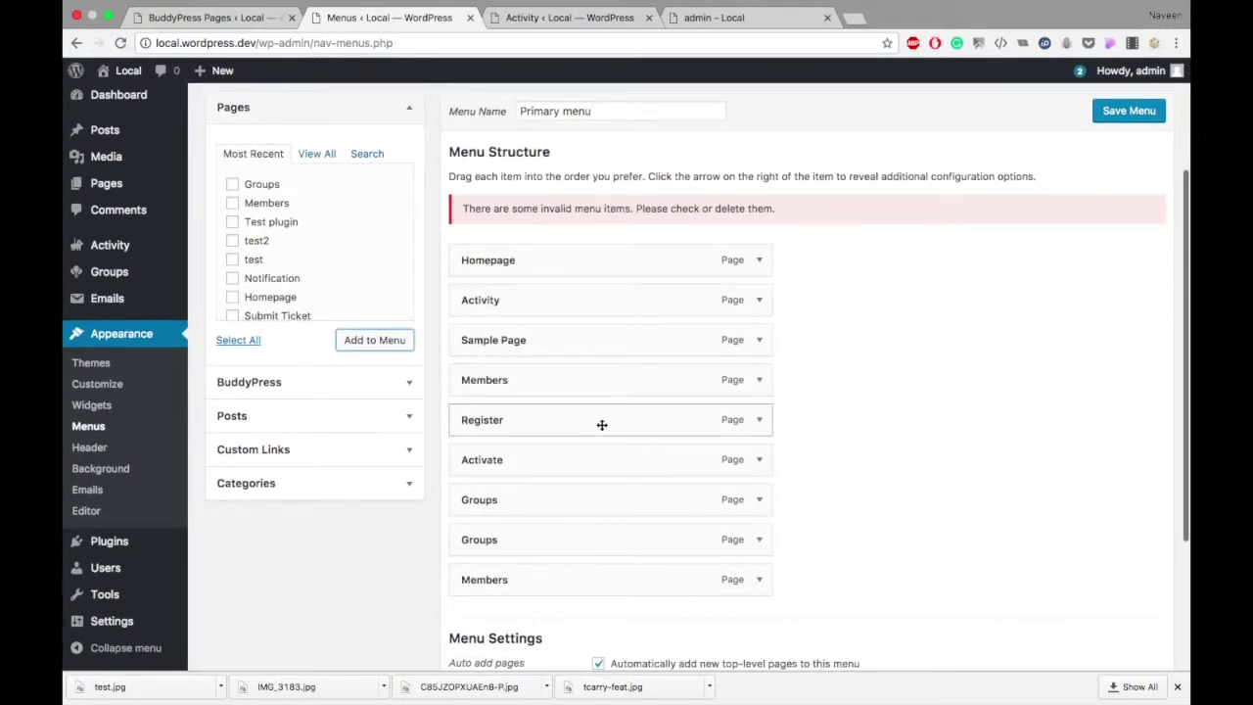
left_click(759, 380)
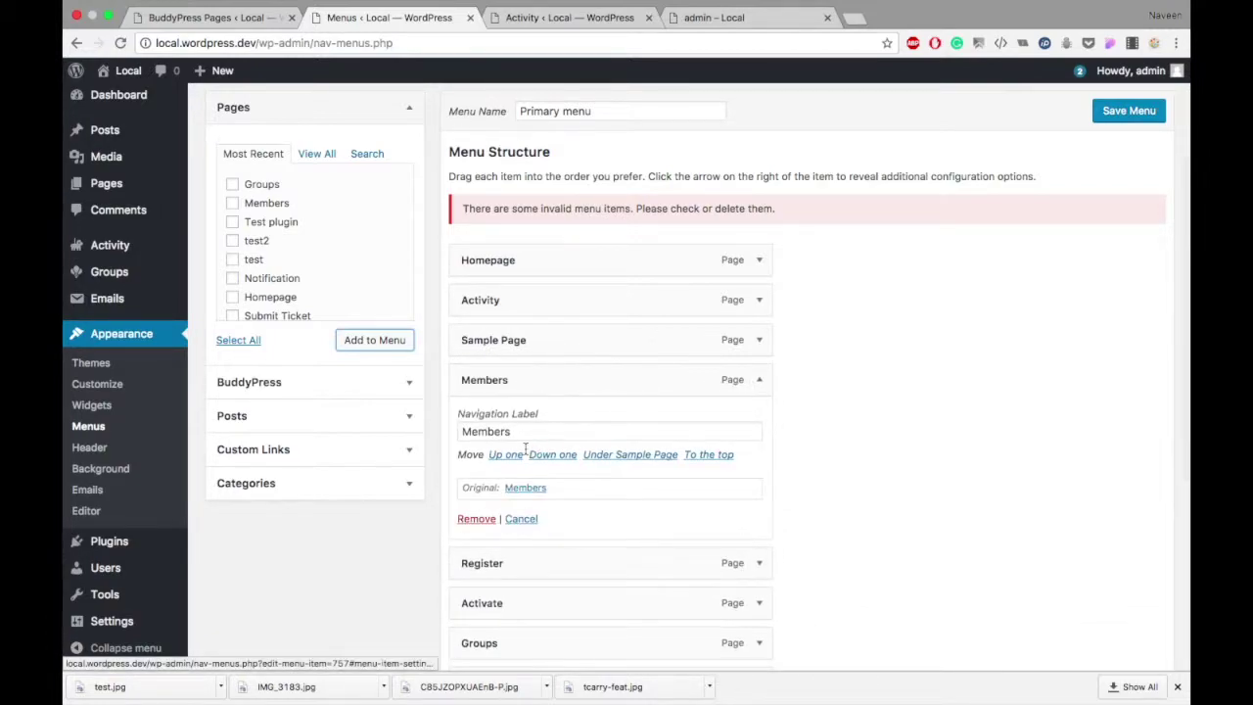
left_click(476, 523)
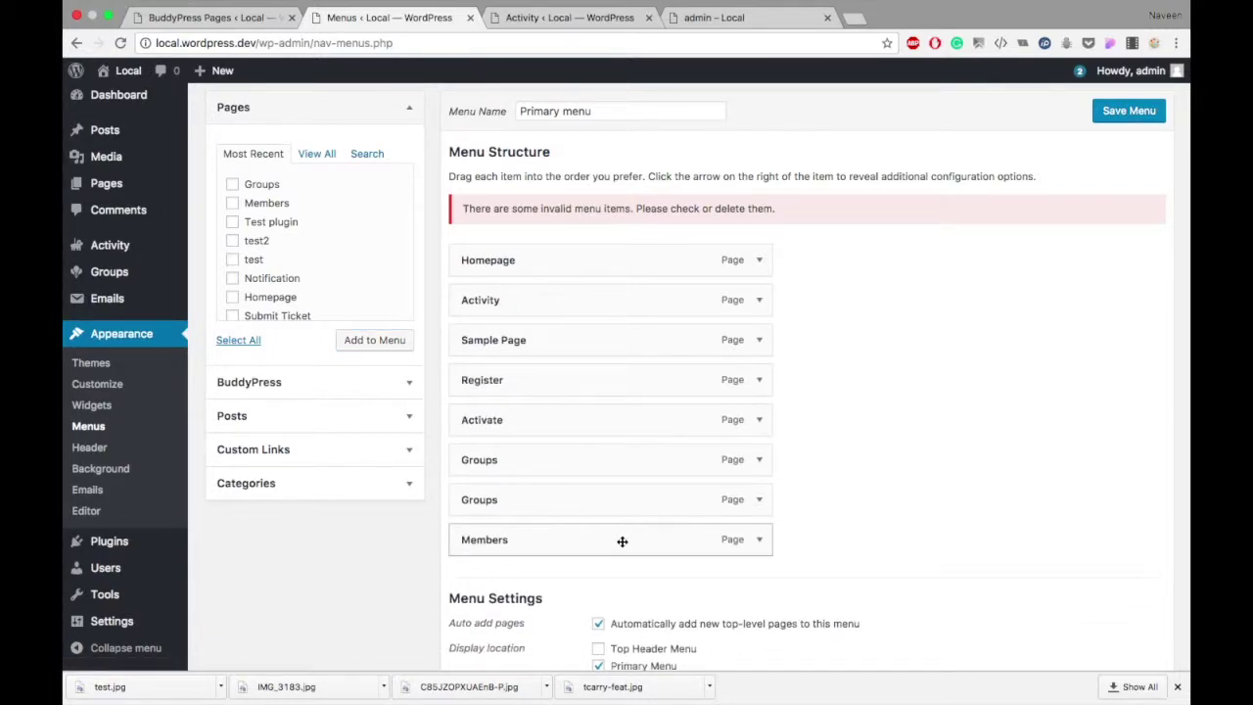
left_click_drag(622, 541, 573, 345)
Delete the duplicate Groups entry, move Groups right after Members, and save the menu
left_click(759, 500)
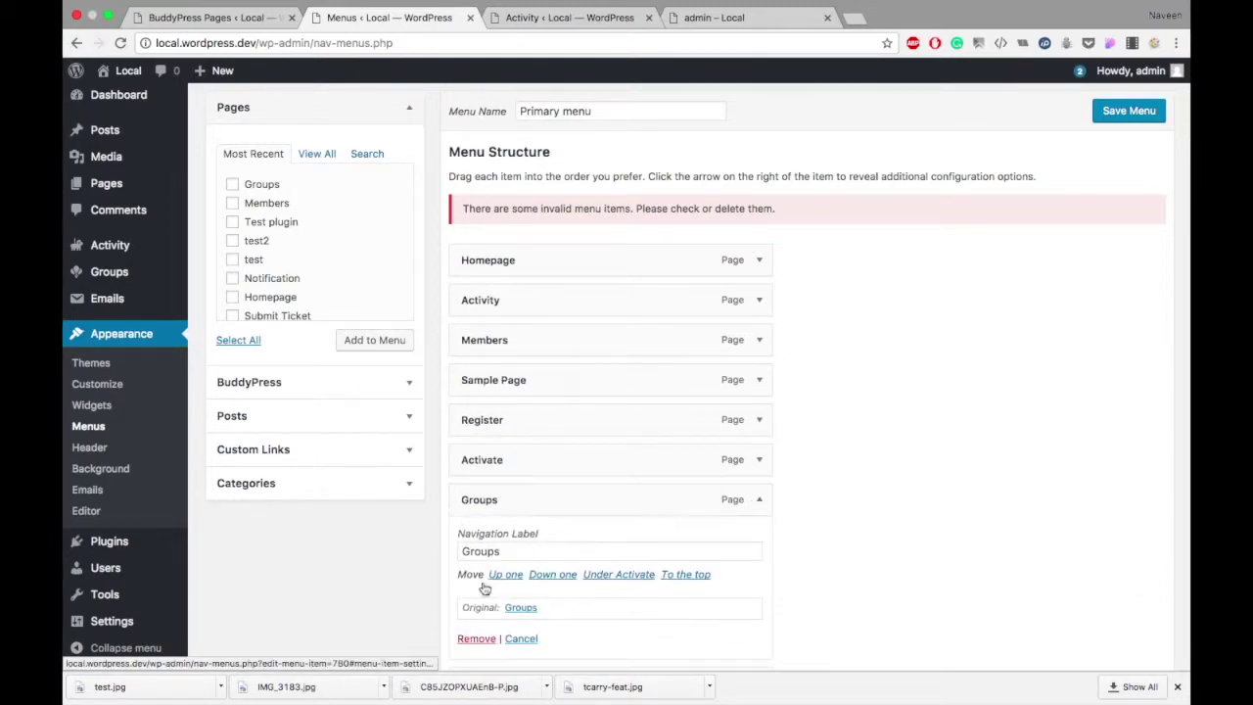
left_click(477, 639)
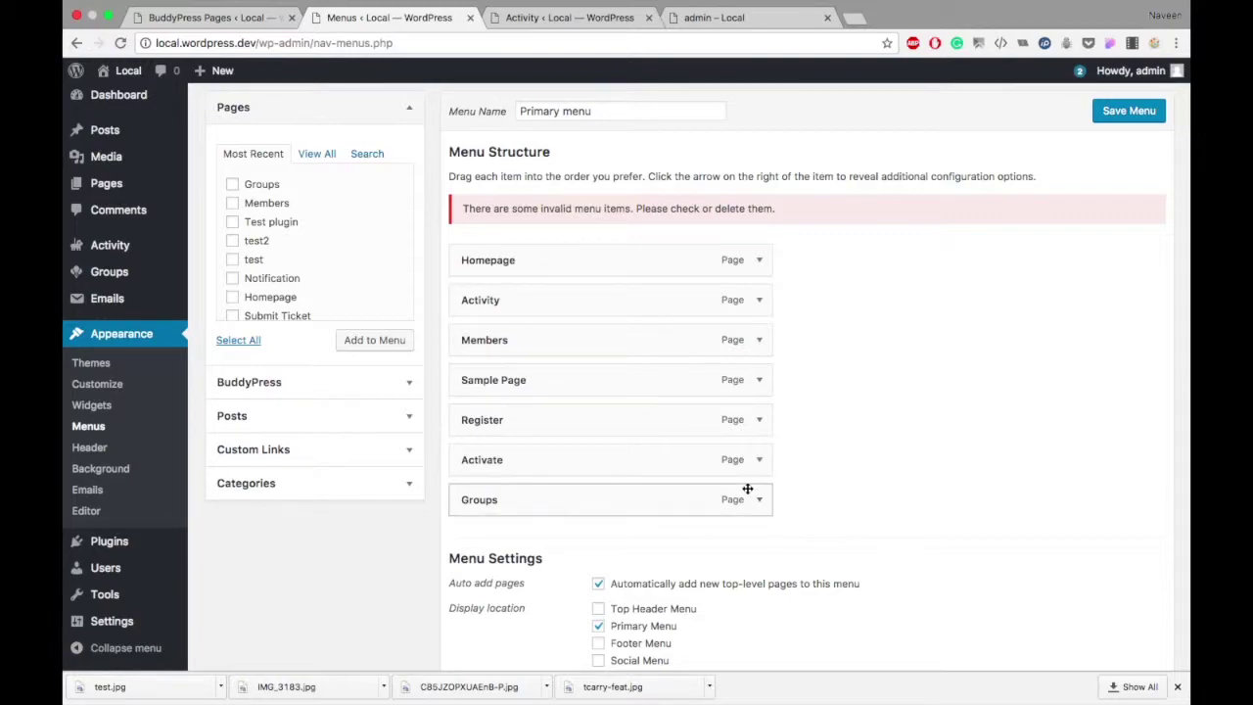
left_click_drag(668, 497, 671, 378)
left_click(1117, 118)
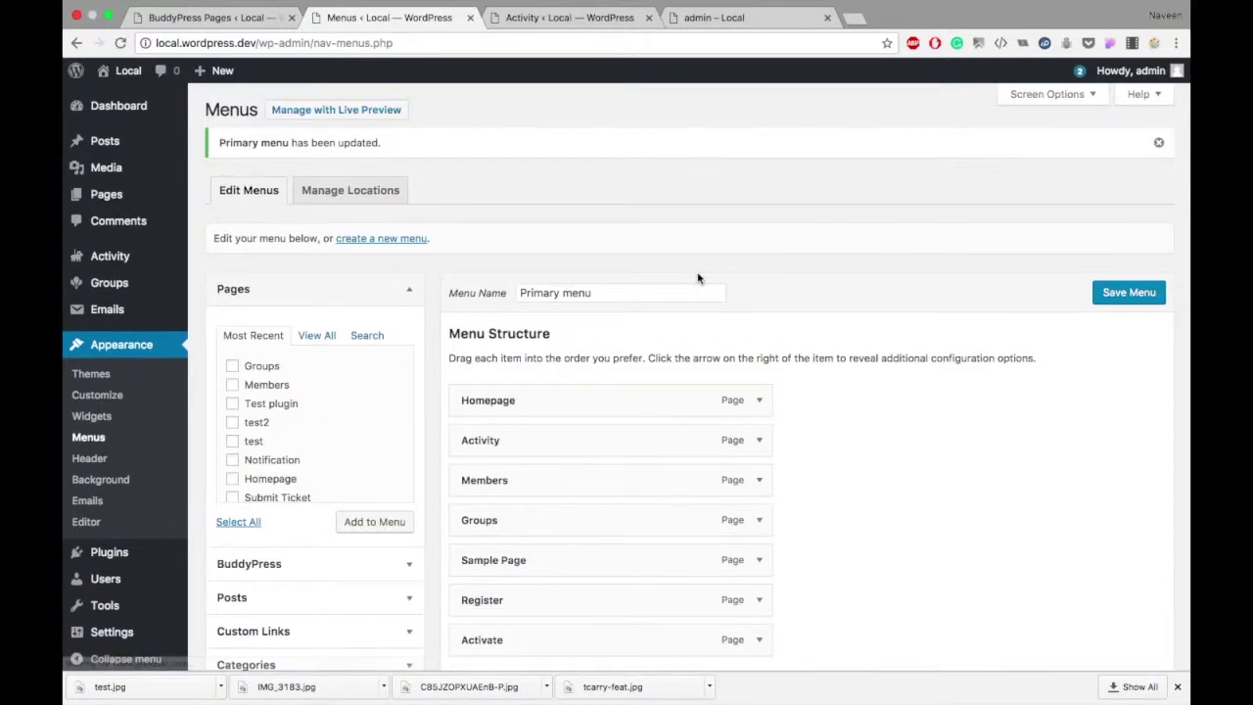
Reload the front-end profile page so the site menu shows Members before Groups
left_click(614, 21)
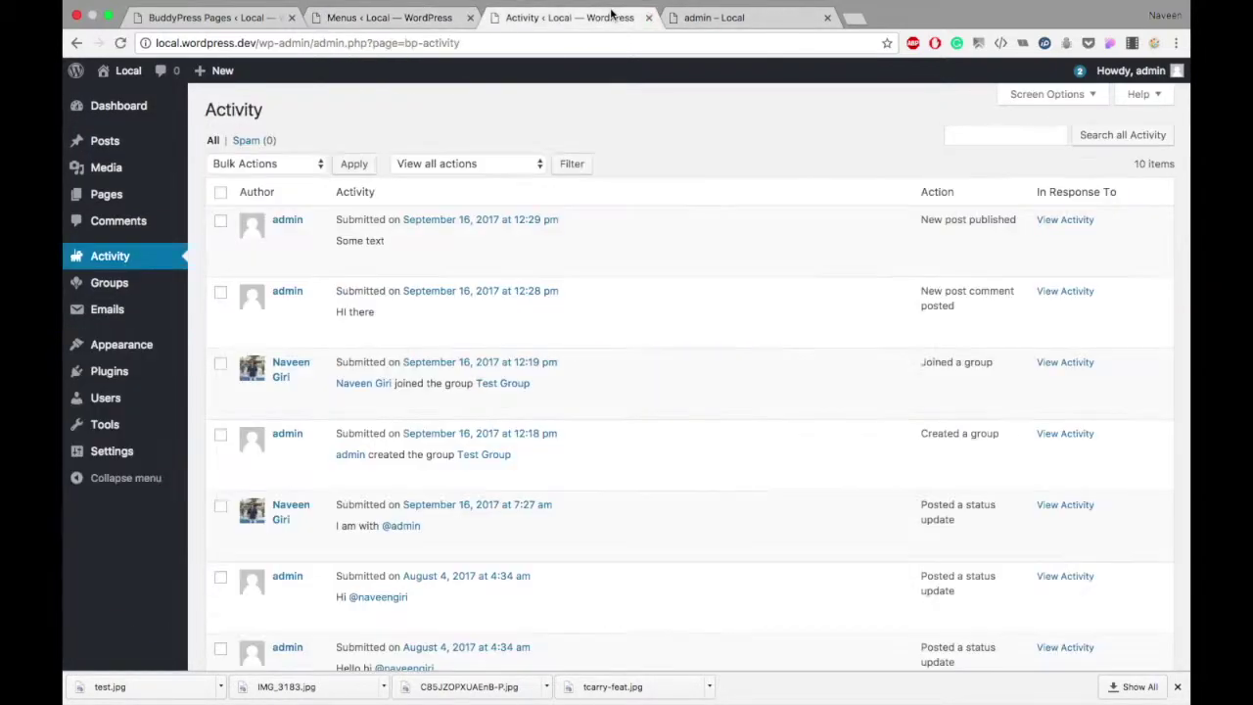
left_click(708, 28)
left_click(688, 44)
left_click(155, 43)
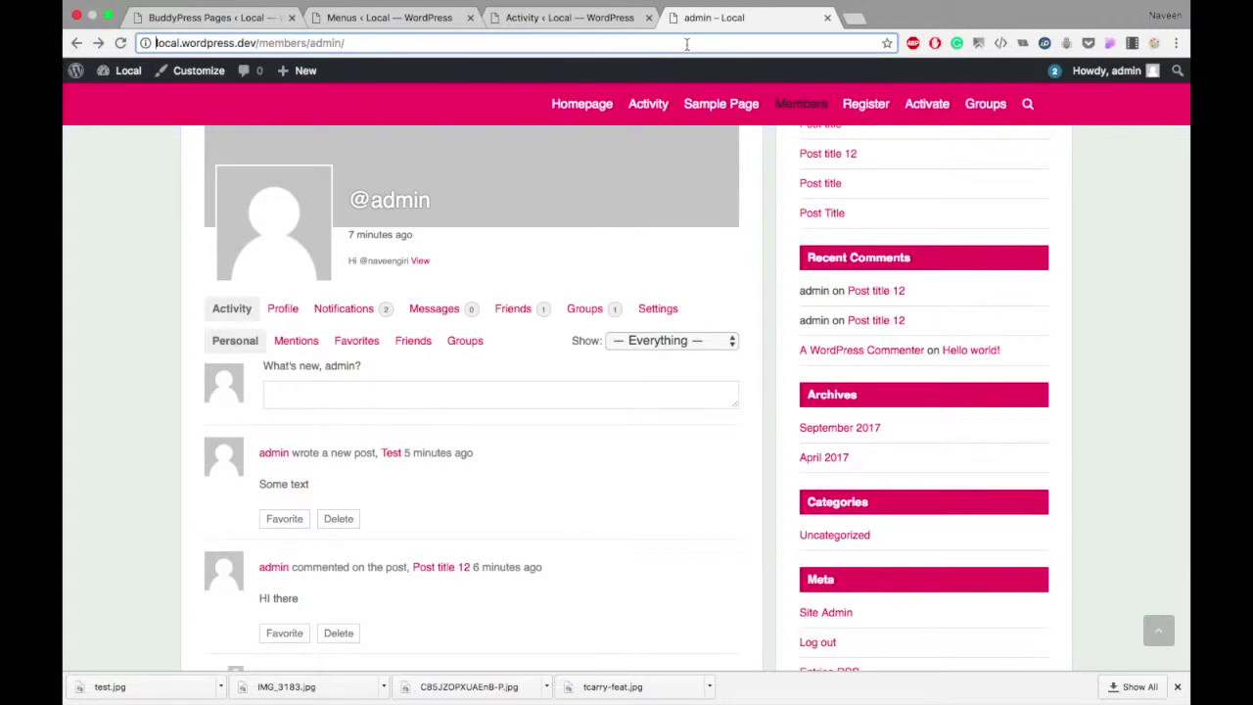
key("Return")
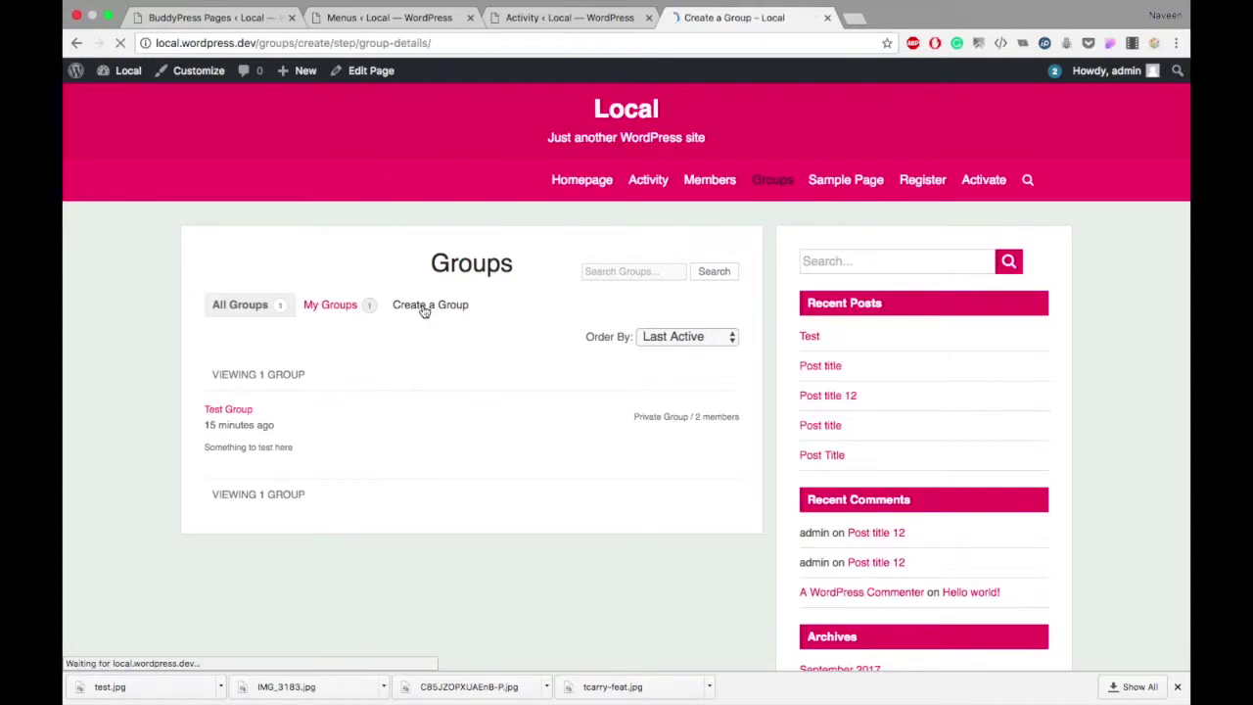
Create the group named 'Test Group two' with description 'Some description.' and continue
left_click(381, 360)
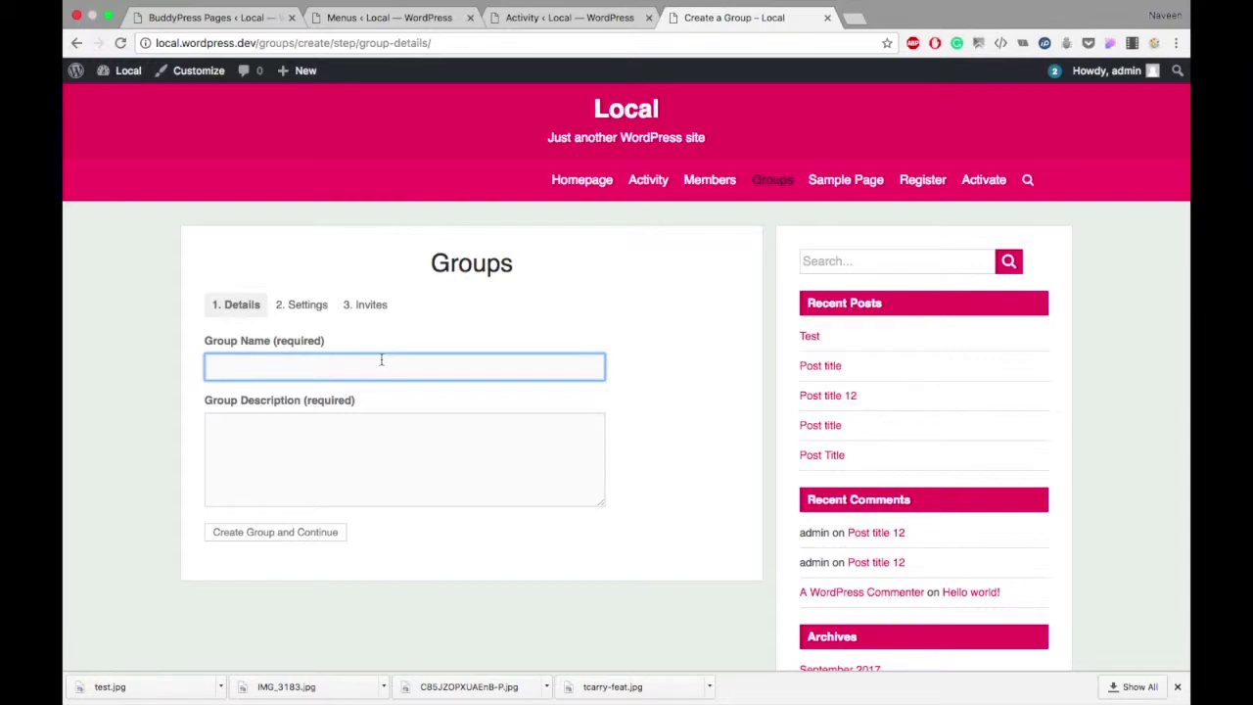
left_click(382, 360)
type("Tes")
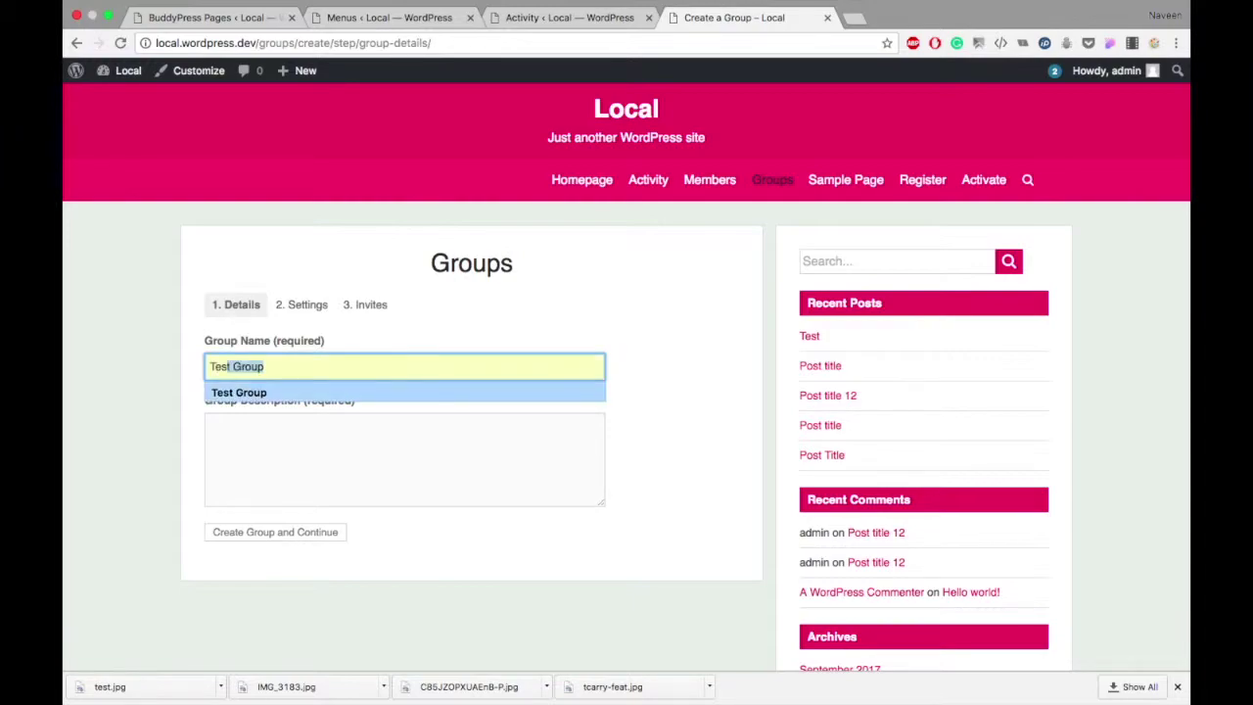
key("BackSpace")
key("Down")
key("Return")
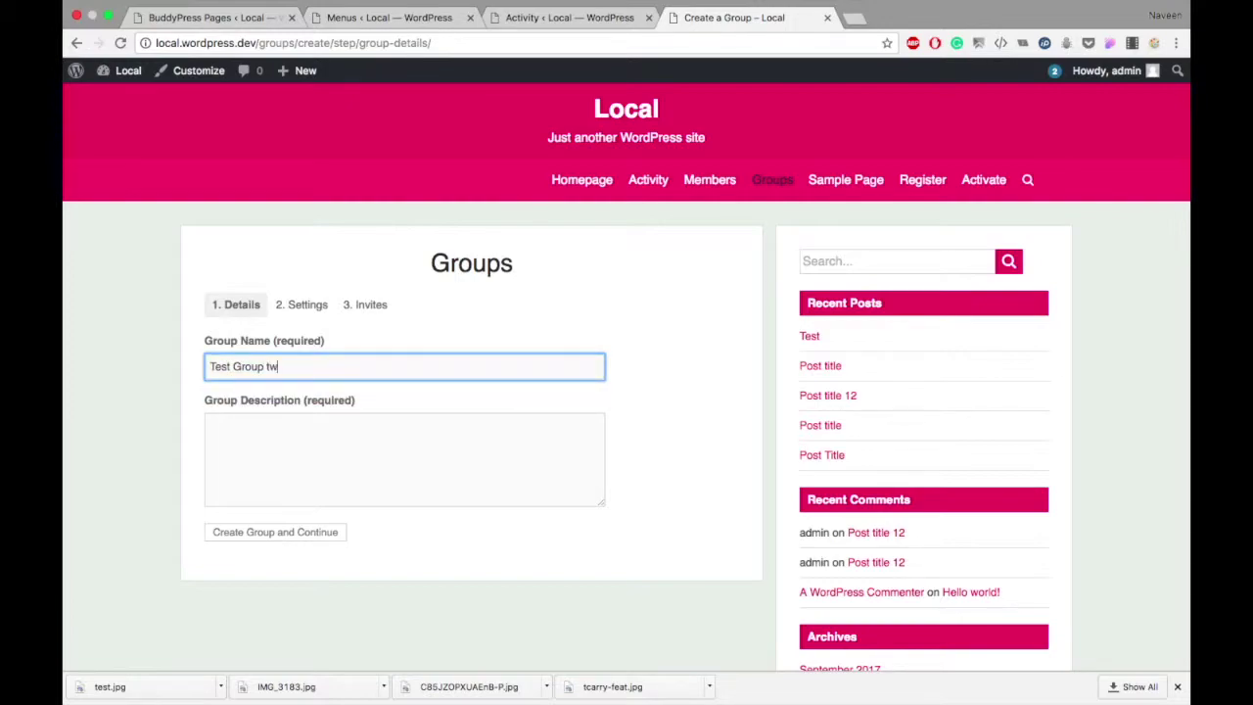
left_click(366, 424)
type("Some description.")
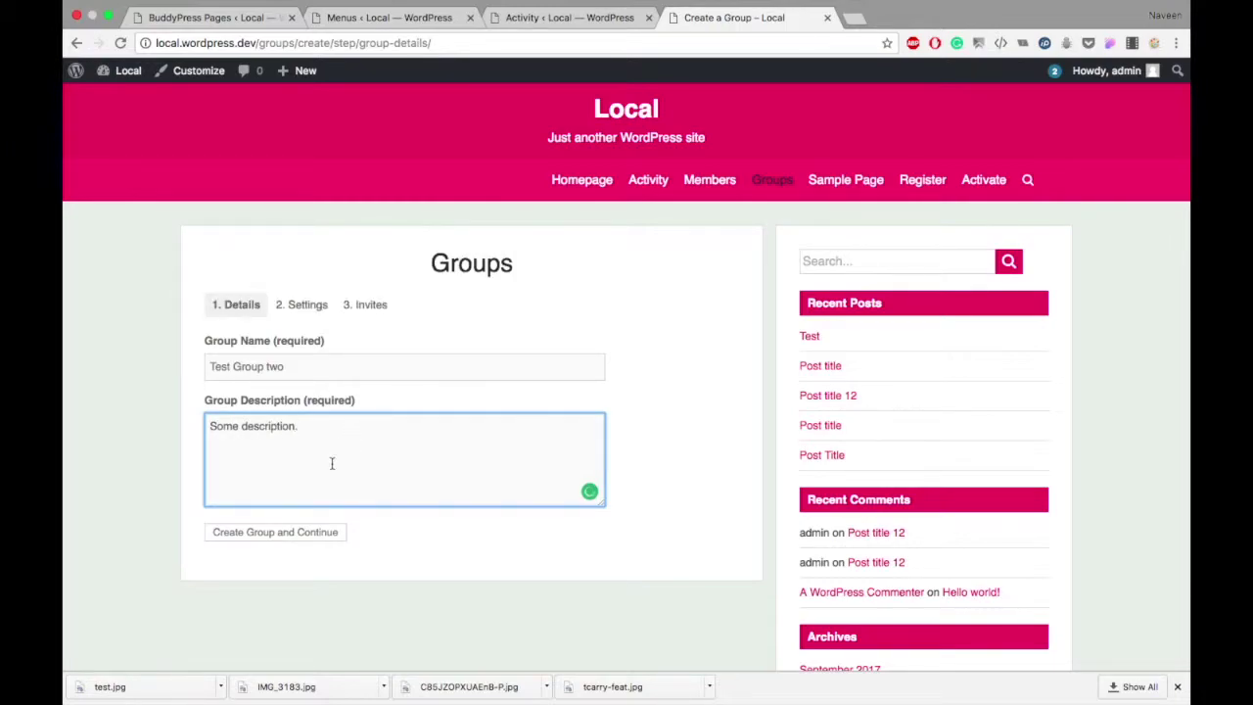
left_click(274, 532)
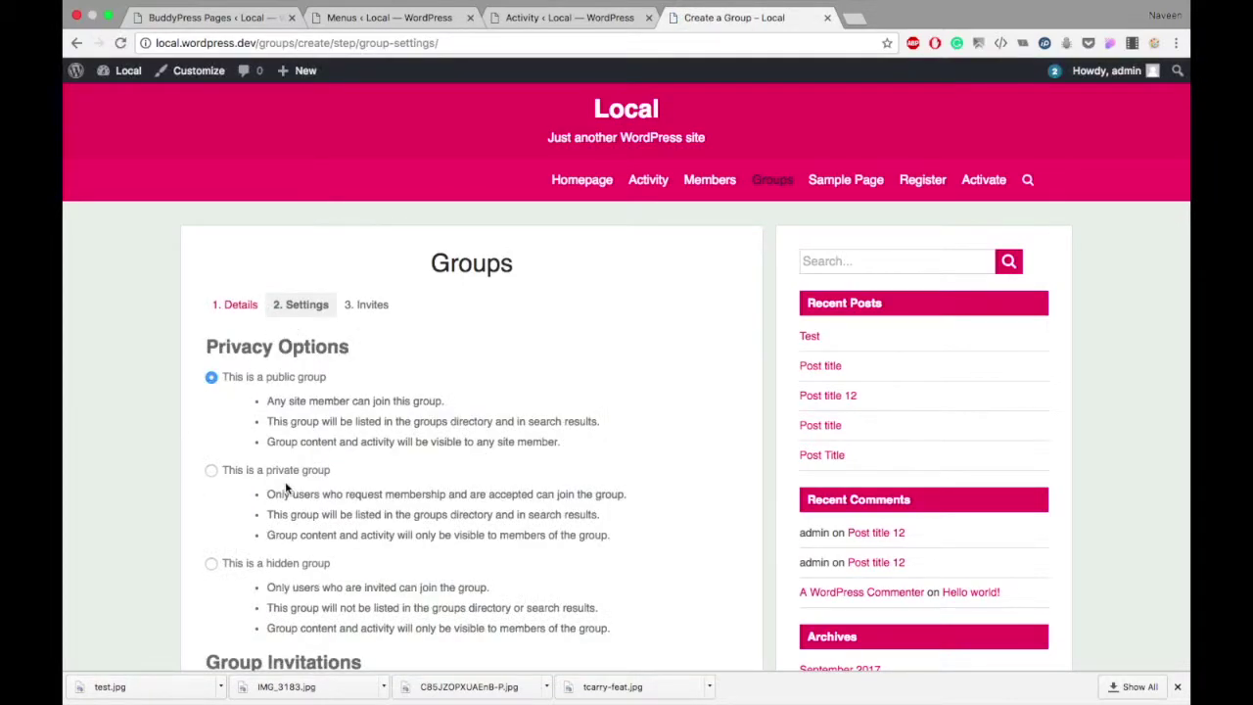
scroll(265, 400, "down", 2)
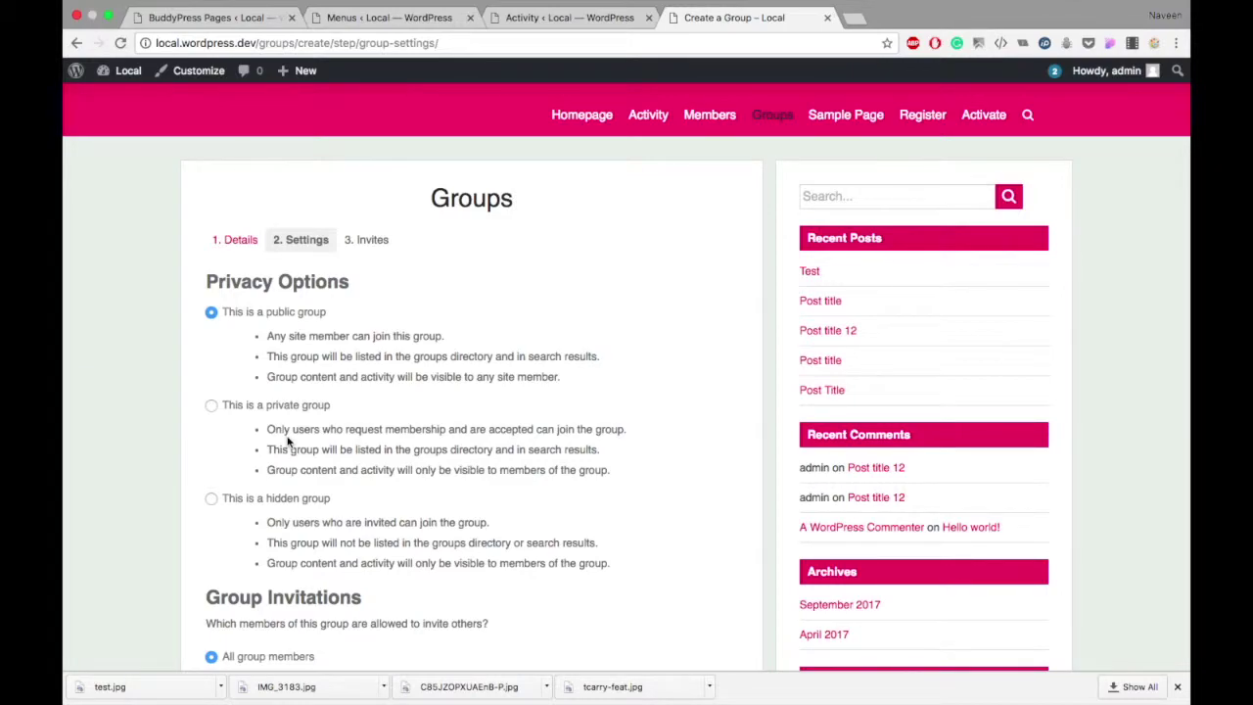
scroll(281, 435, "down", 2)
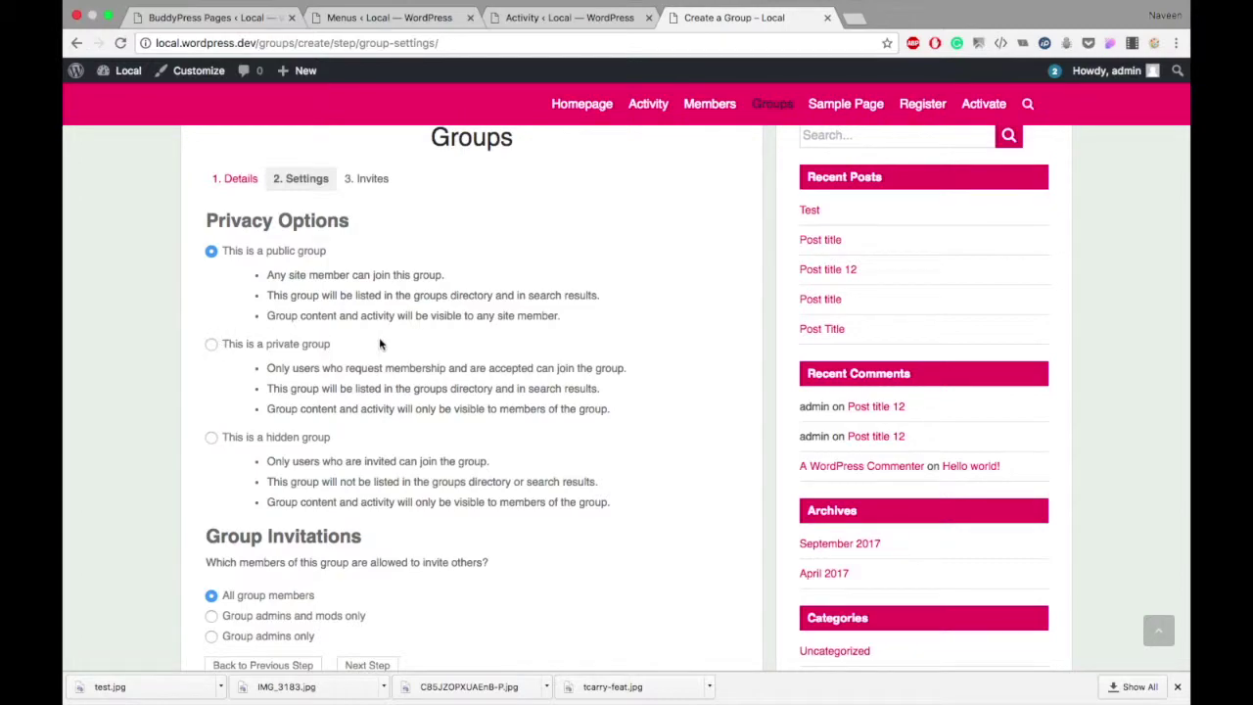
left_click_drag(267, 368, 638, 422)
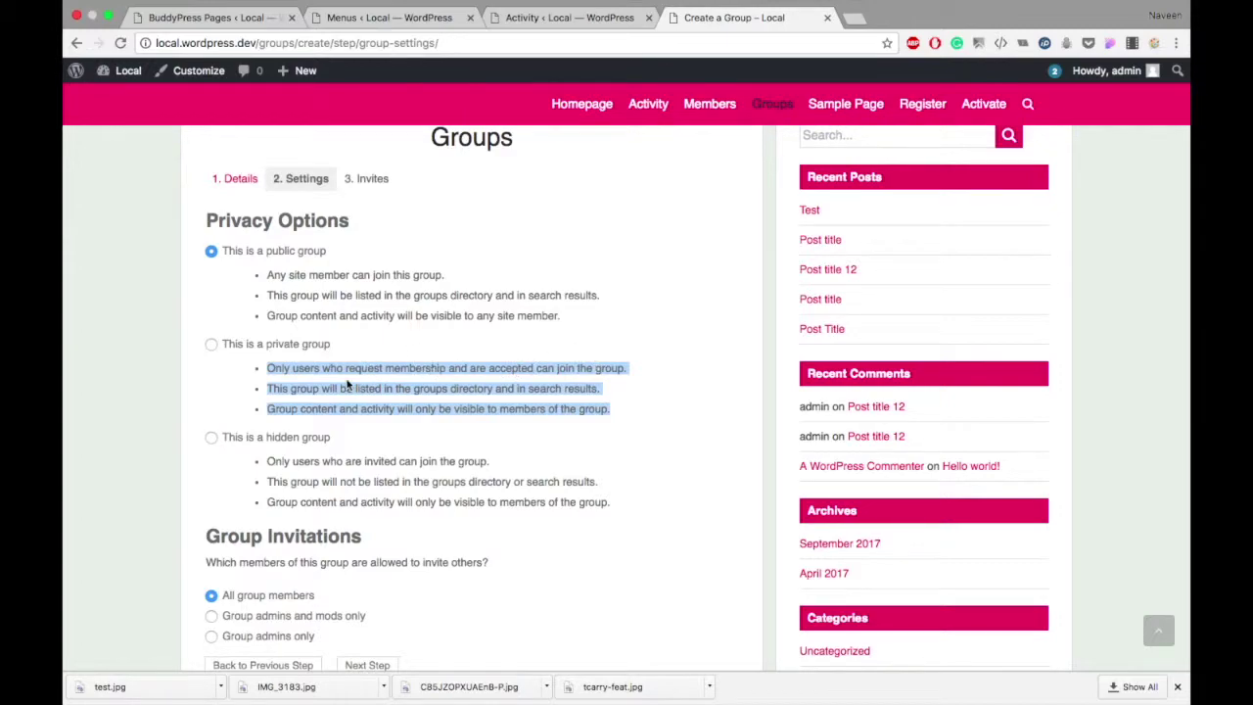
left_click(348, 387)
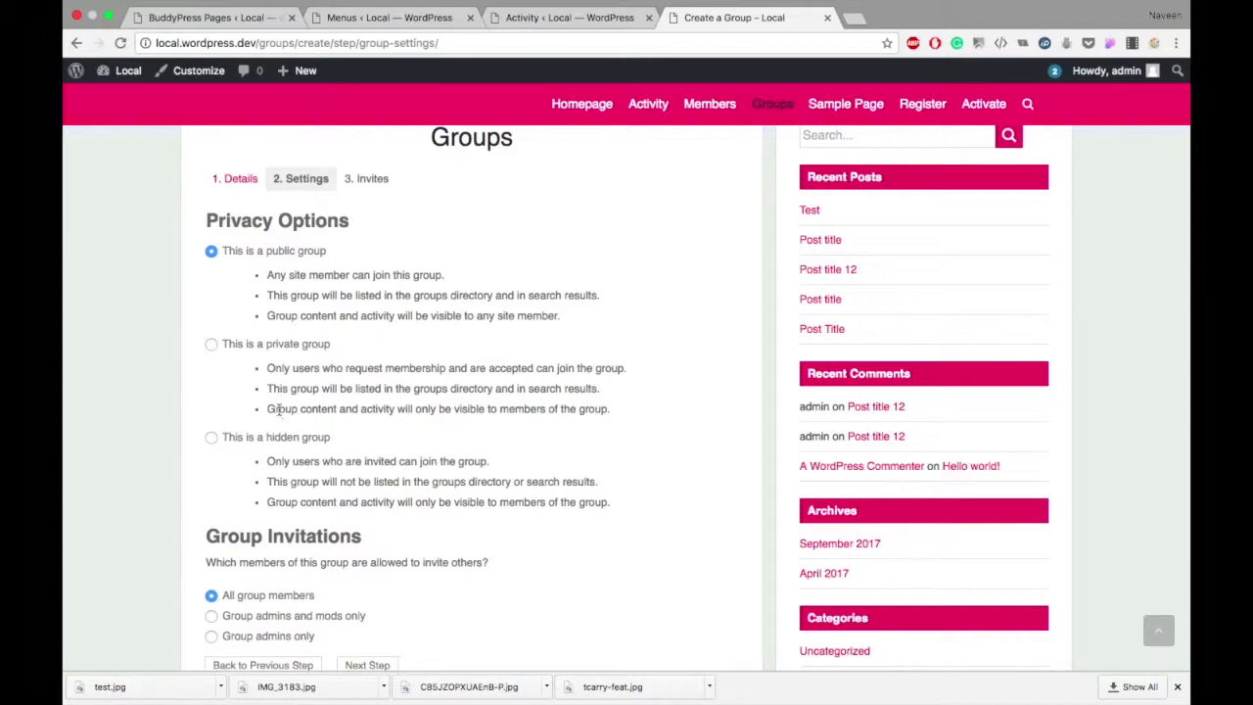
left_click_drag(271, 409, 608, 407)
left_click(603, 415)
scroll(603, 416, "down", 1)
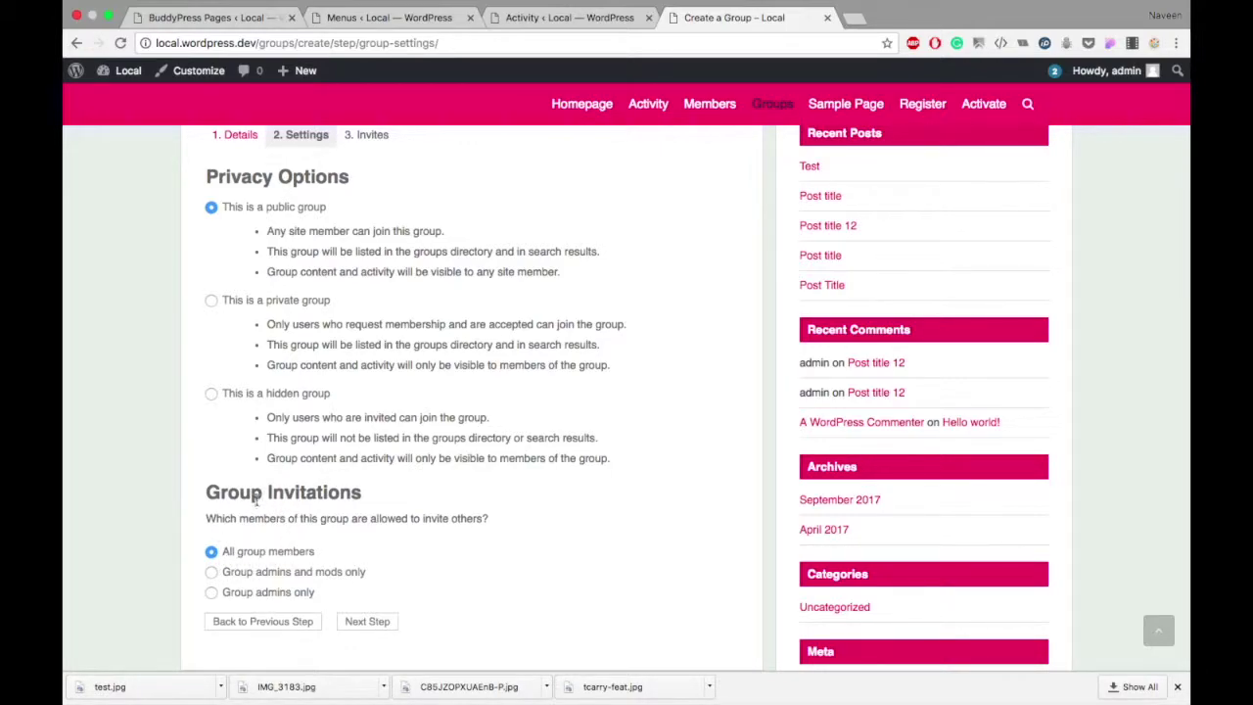
Keep the group public with all group members allowed to invite, and continue to Invites
double_click(314, 501)
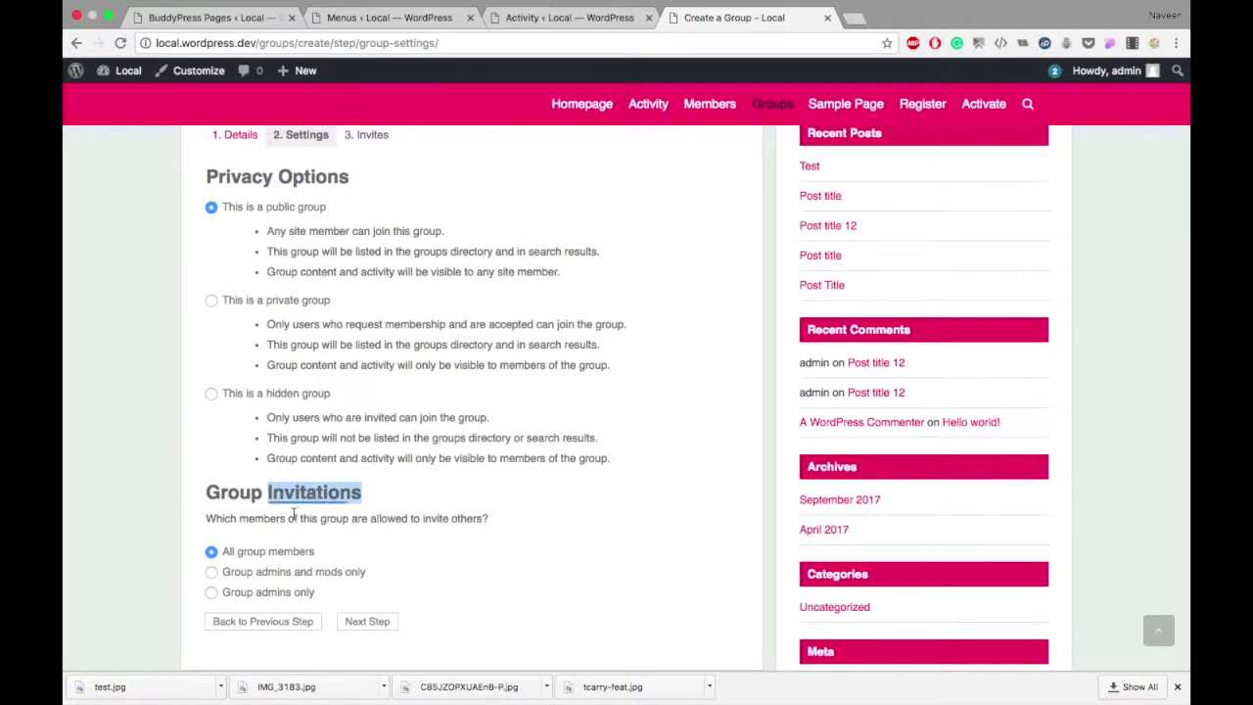
left_click(554, 483)
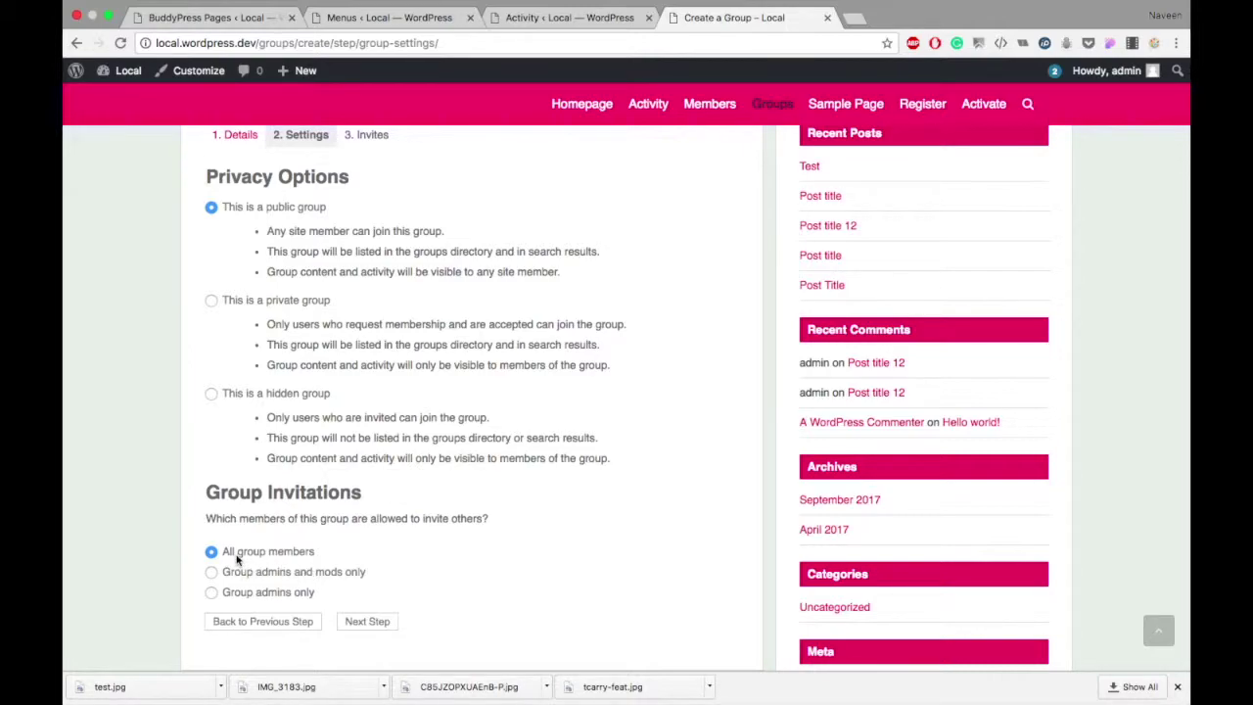
scroll(304, 460, "up", 1)
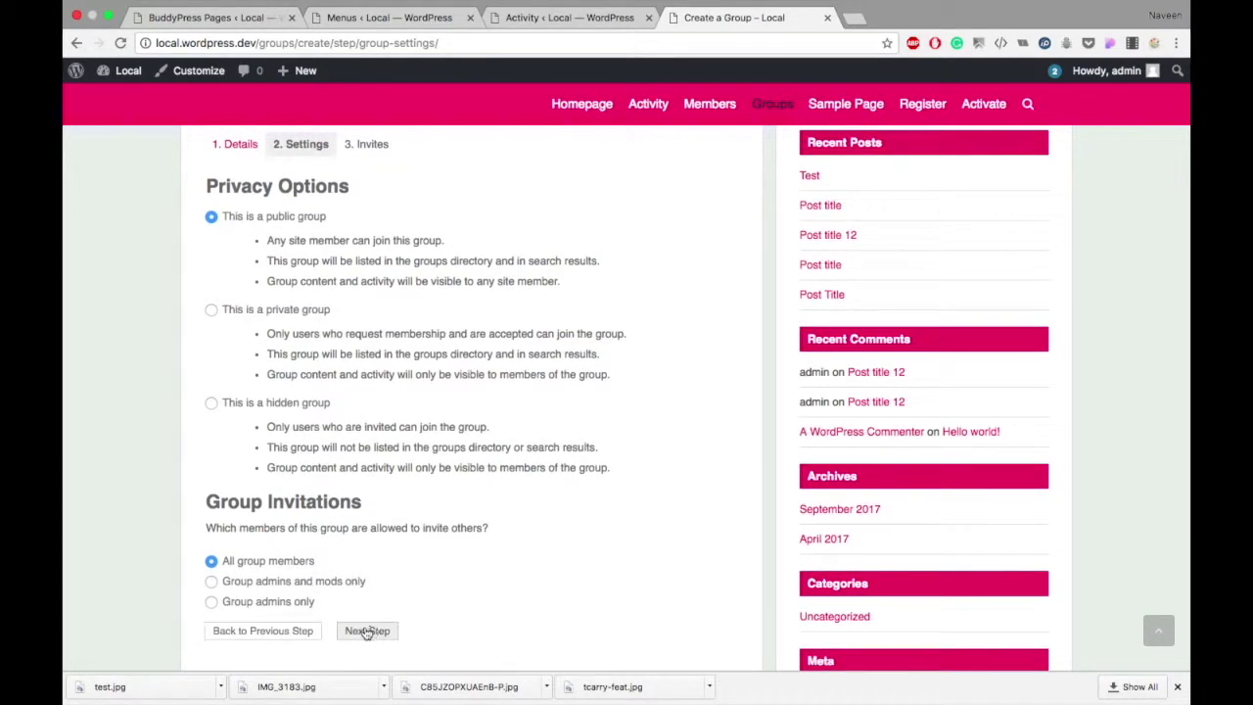
left_click(367, 631)
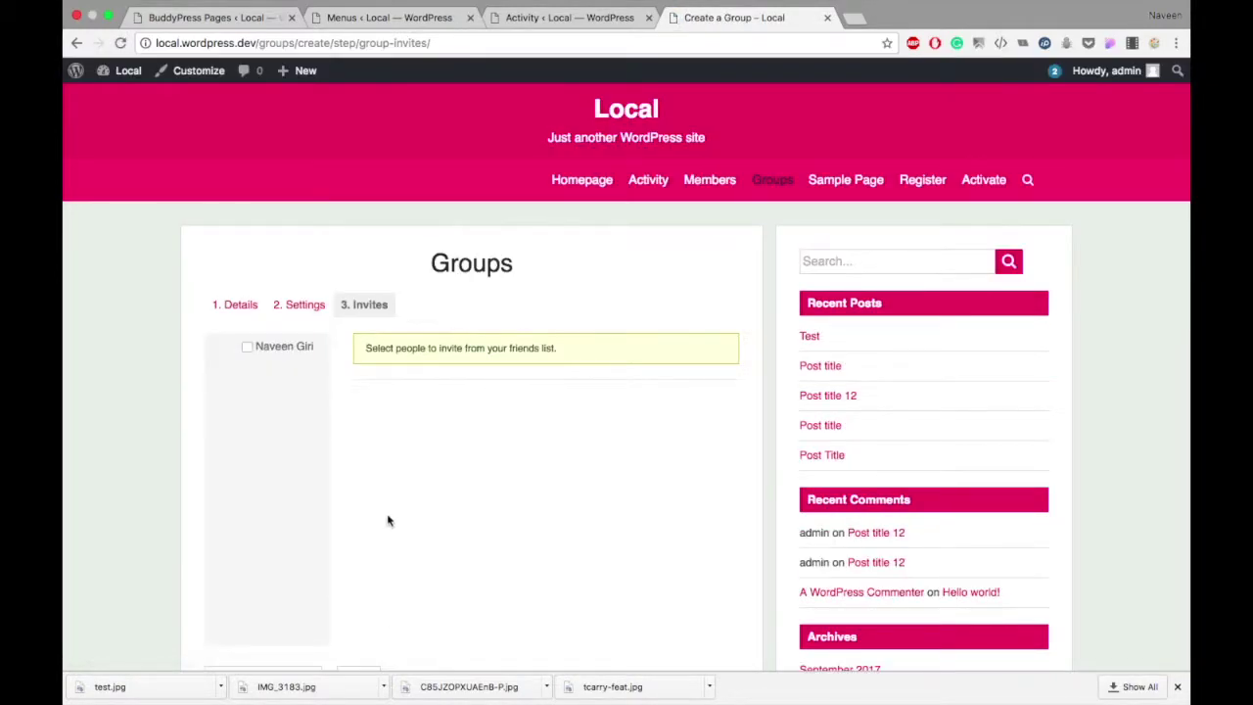
Finish creating Test Group two, then open the SessionBox session manager
scroll(381, 316, "down", 5)
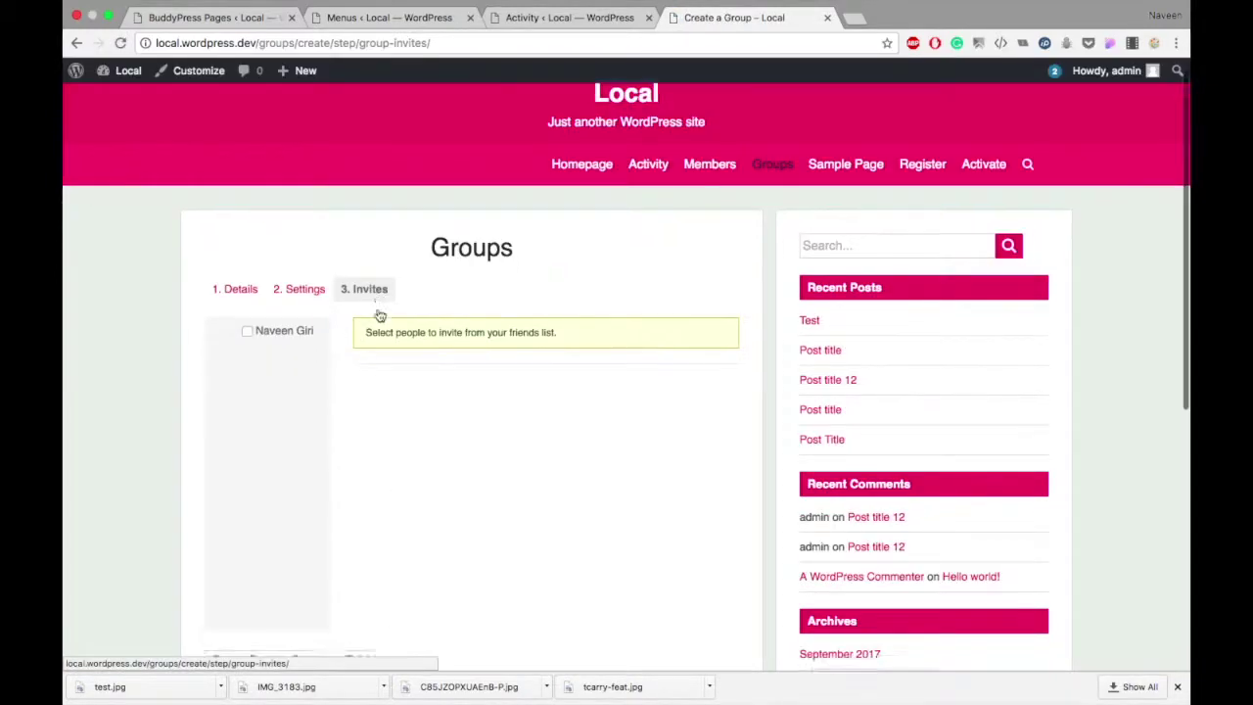
left_click(363, 322)
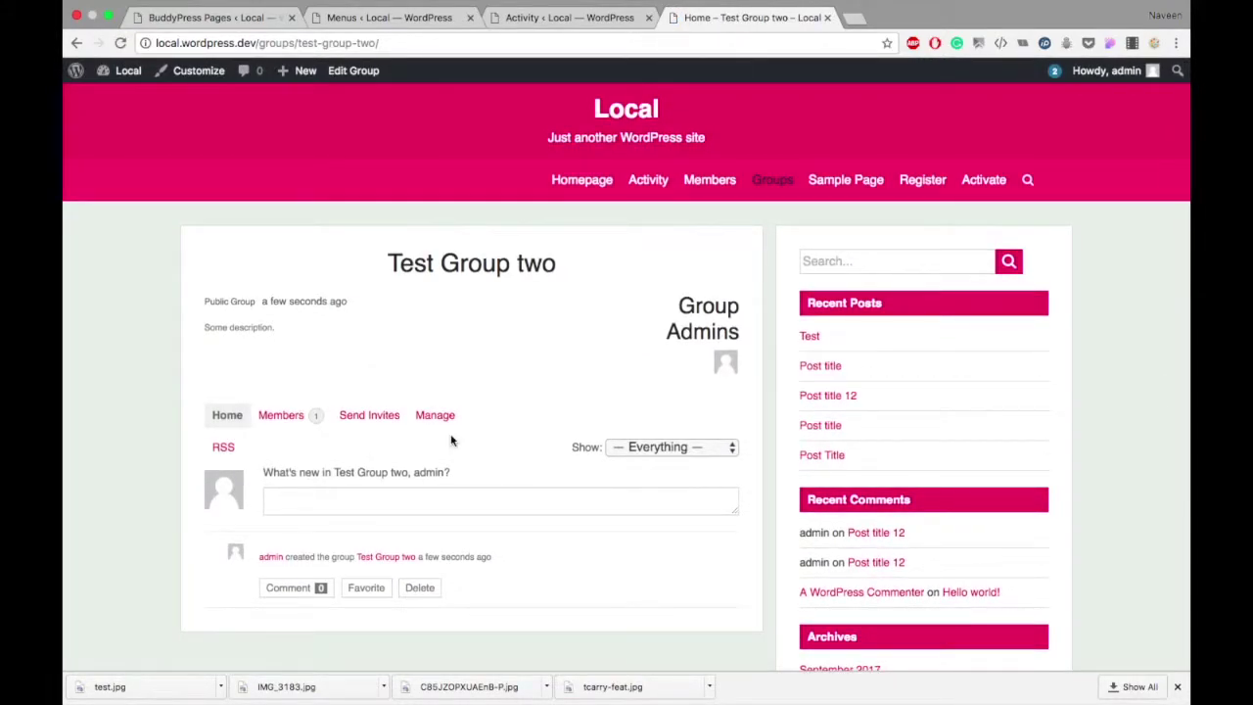
left_click(979, 43)
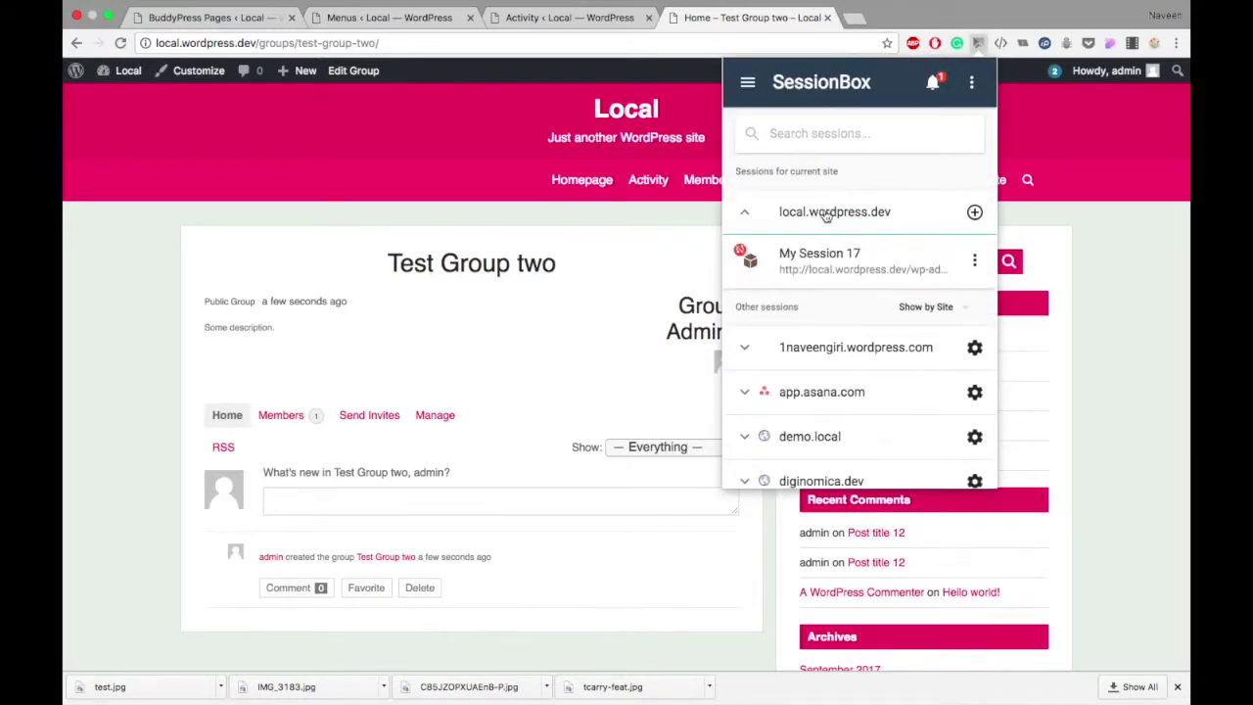
Open the site in a fresh browser session and log in as the other member
left_click(979, 213)
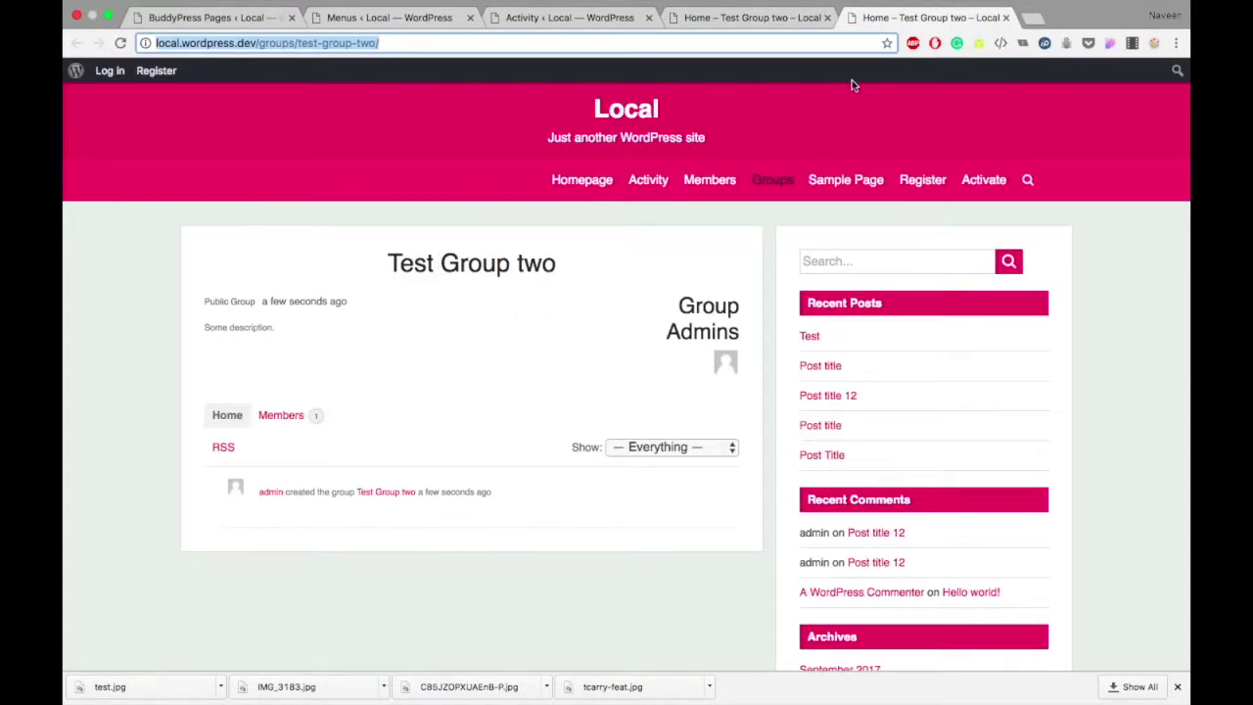
left_click(110, 71)
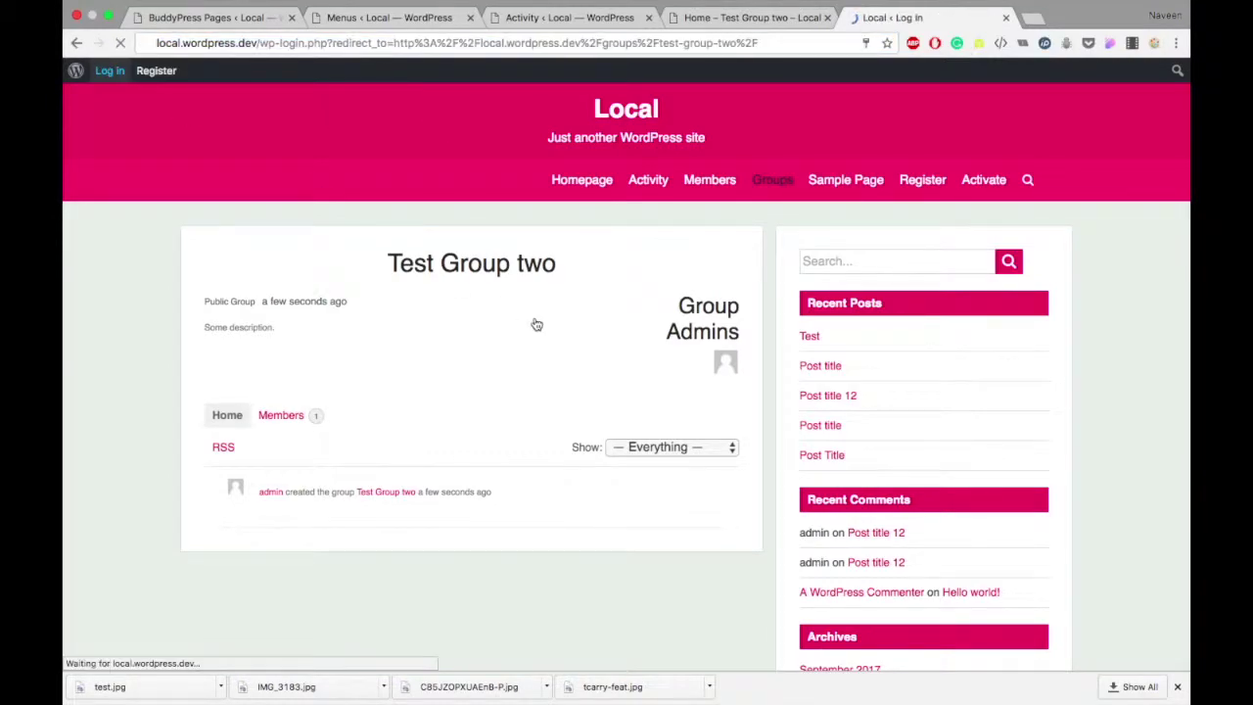
key("Return")
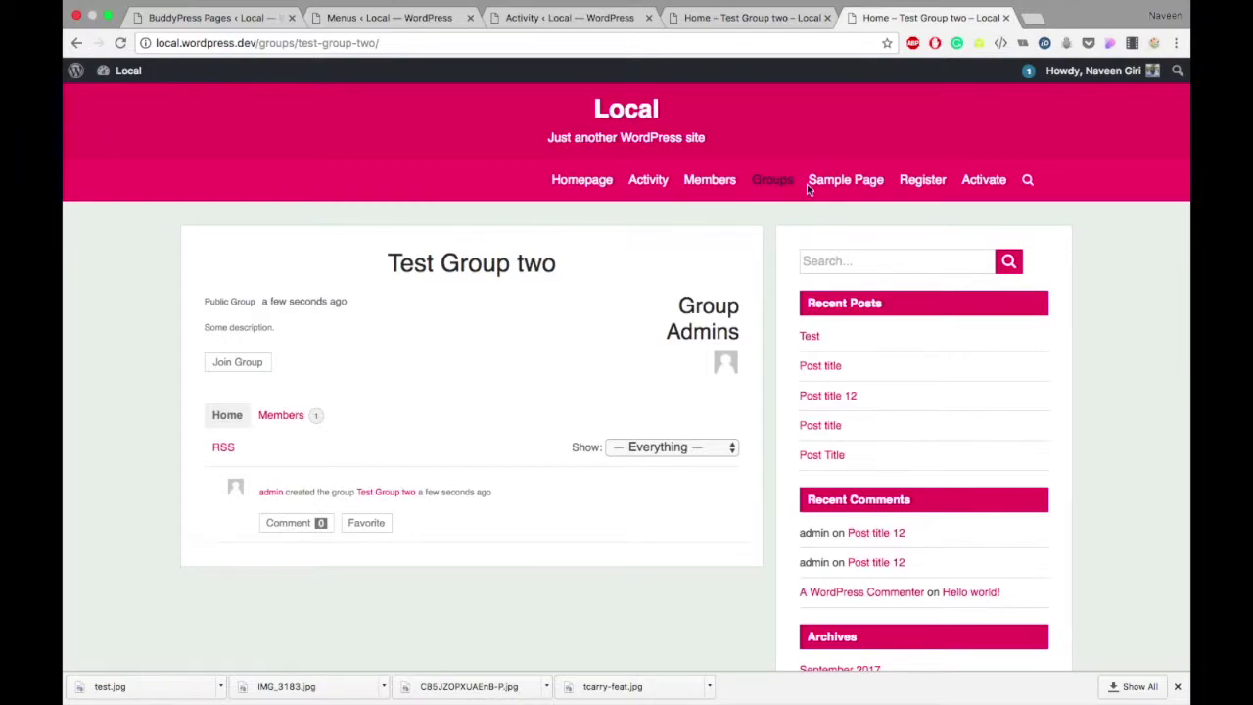
Check the member's group memberships from the Members directory, then open the Groups directory
left_click(706, 185)
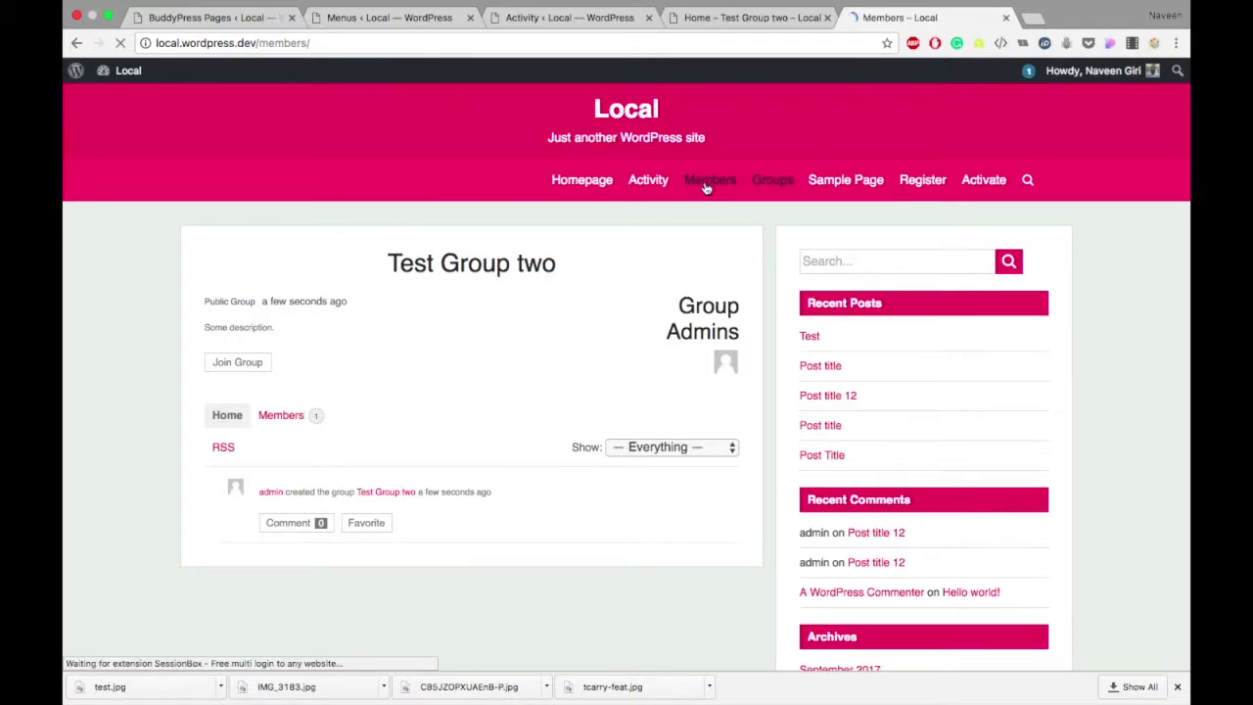
left_click(266, 412)
scroll(349, 484, "down", 3)
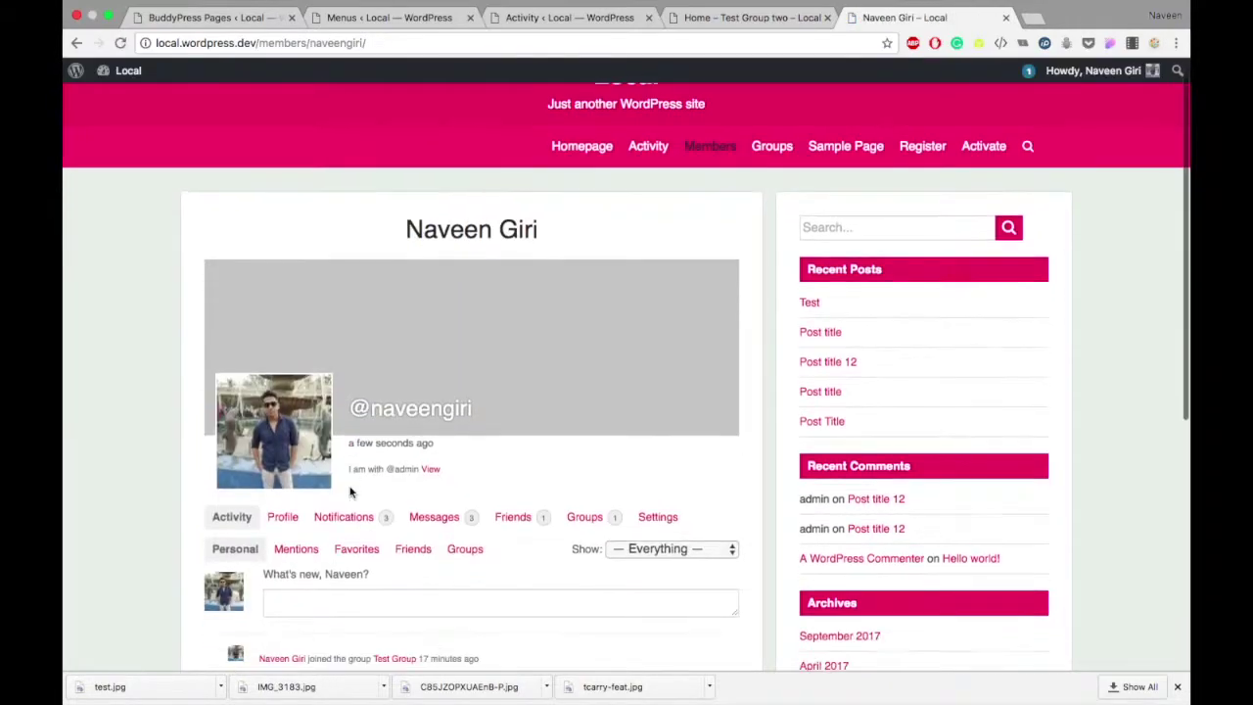
left_click(595, 395)
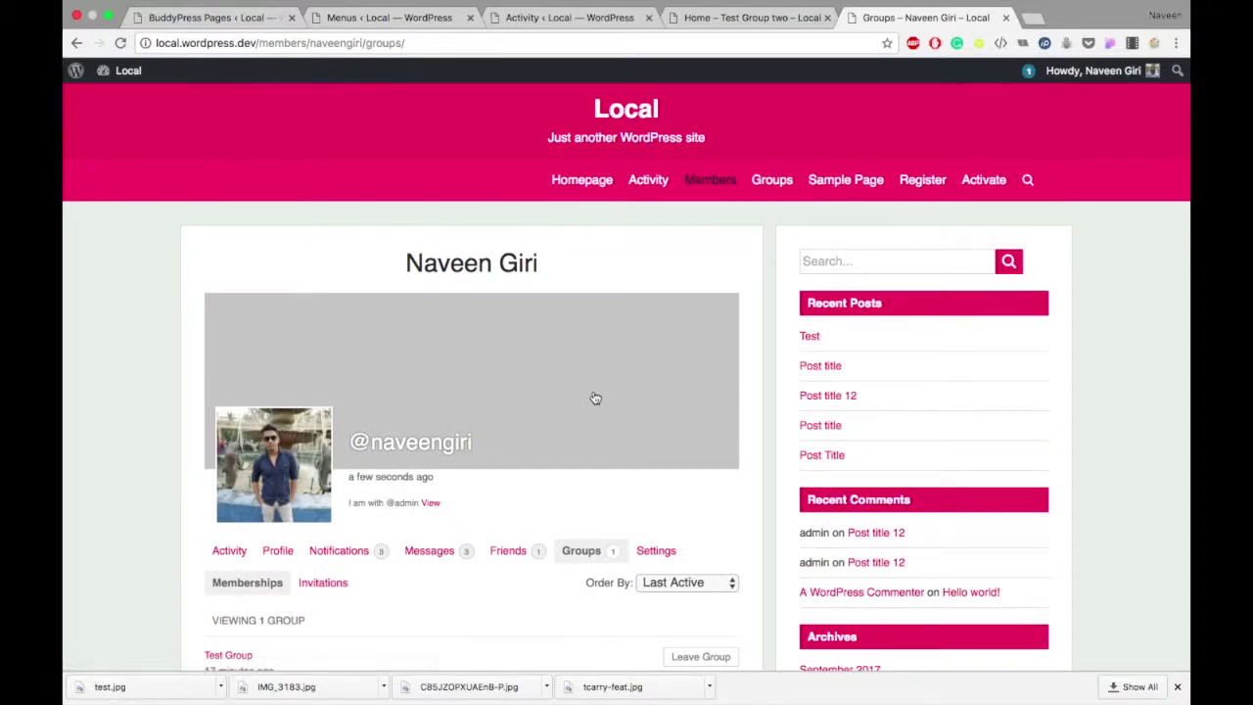
scroll(596, 398, "down", 5)
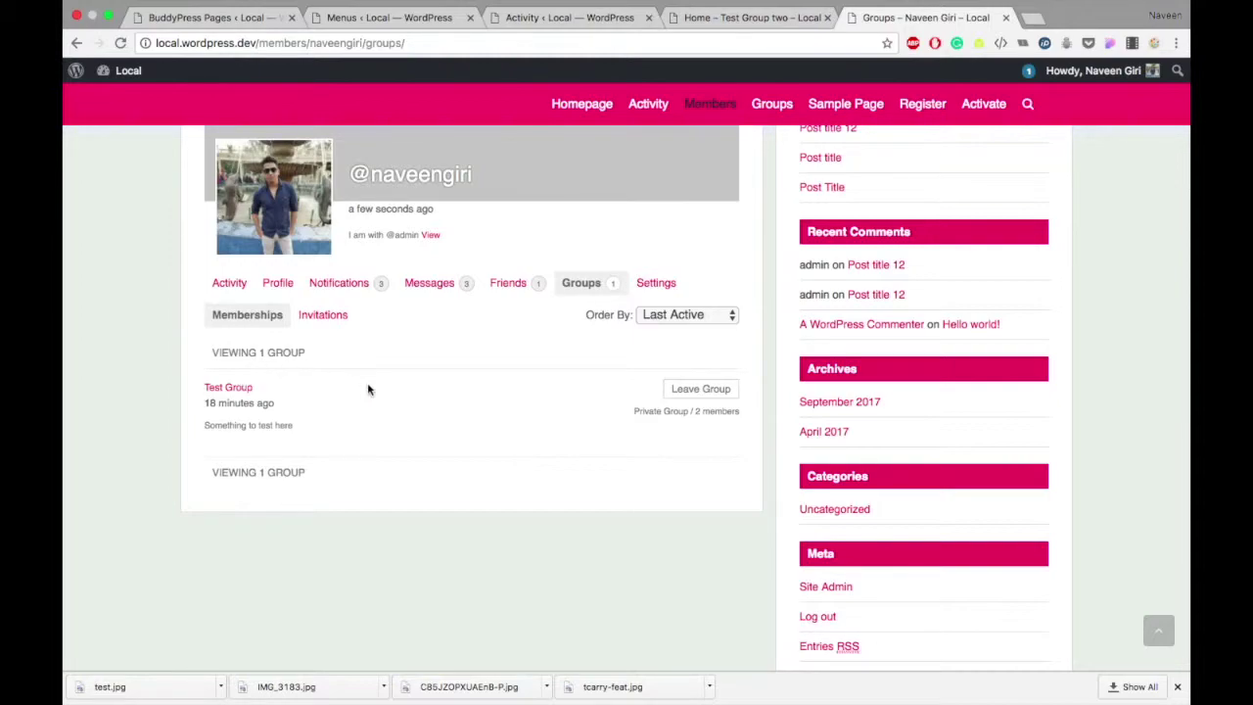
scroll(366, 389, "up", 5)
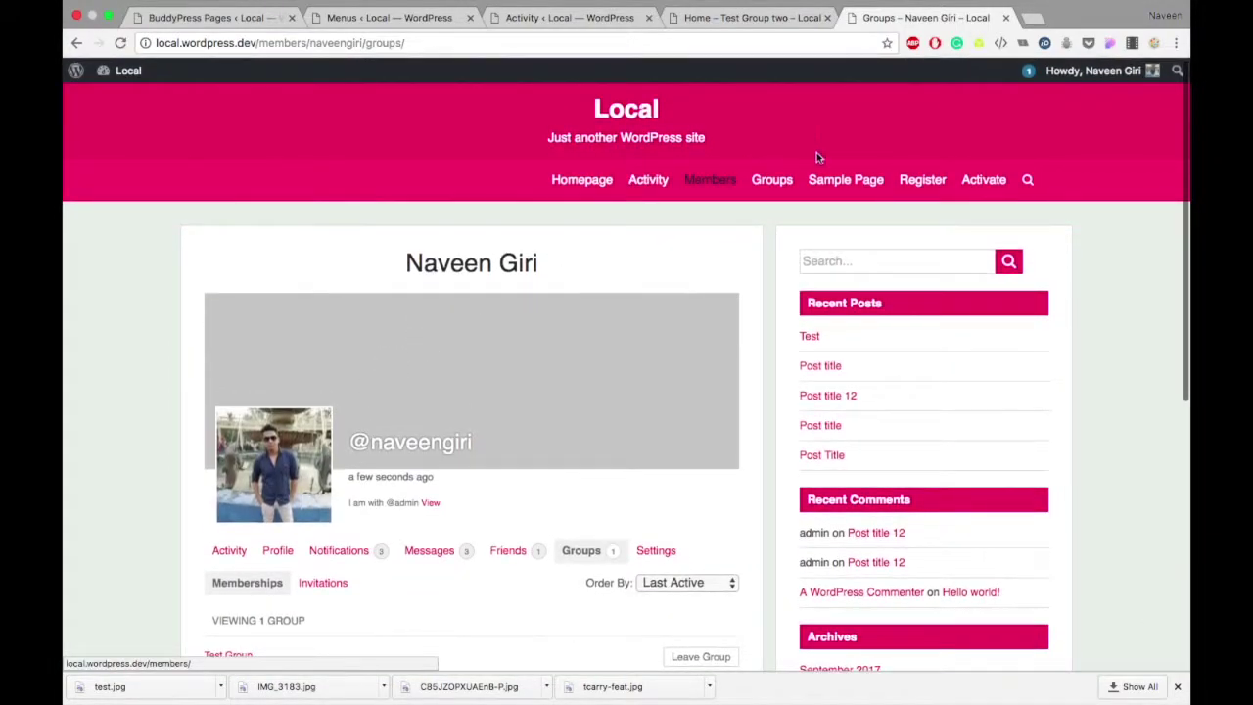
left_click(770, 184)
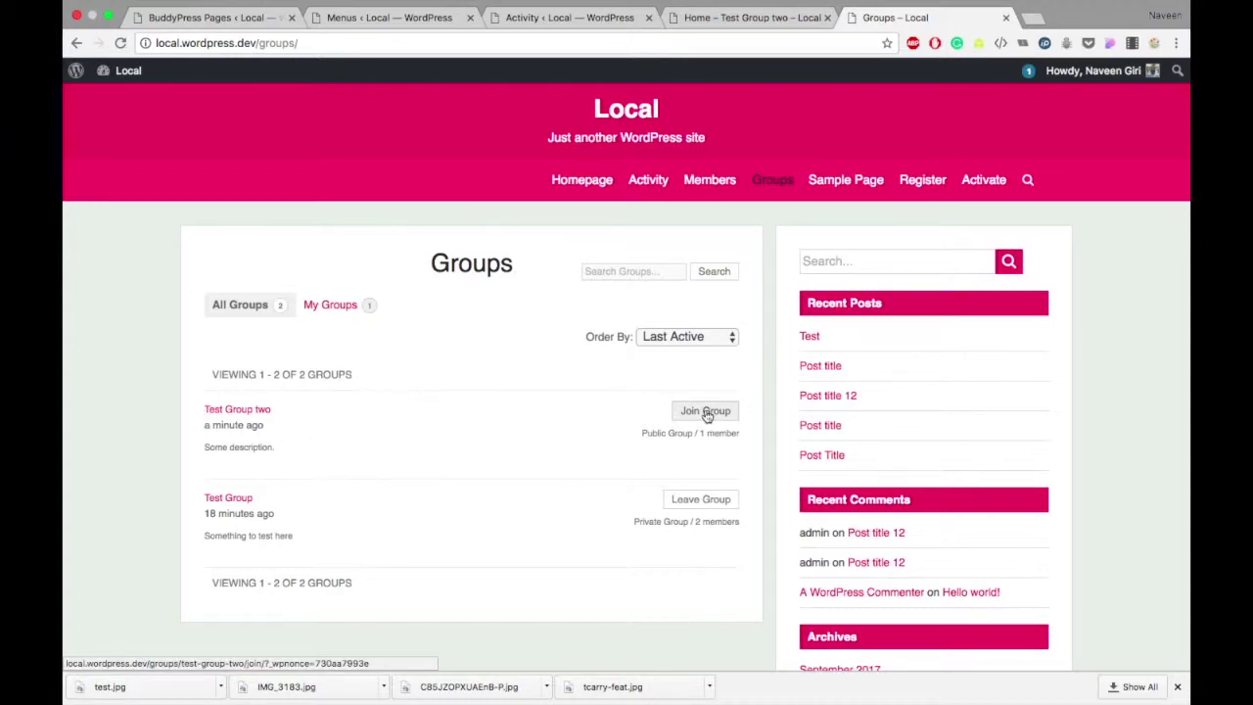
Review Test Group two's members, then join the group as the second member
left_click(238, 411)
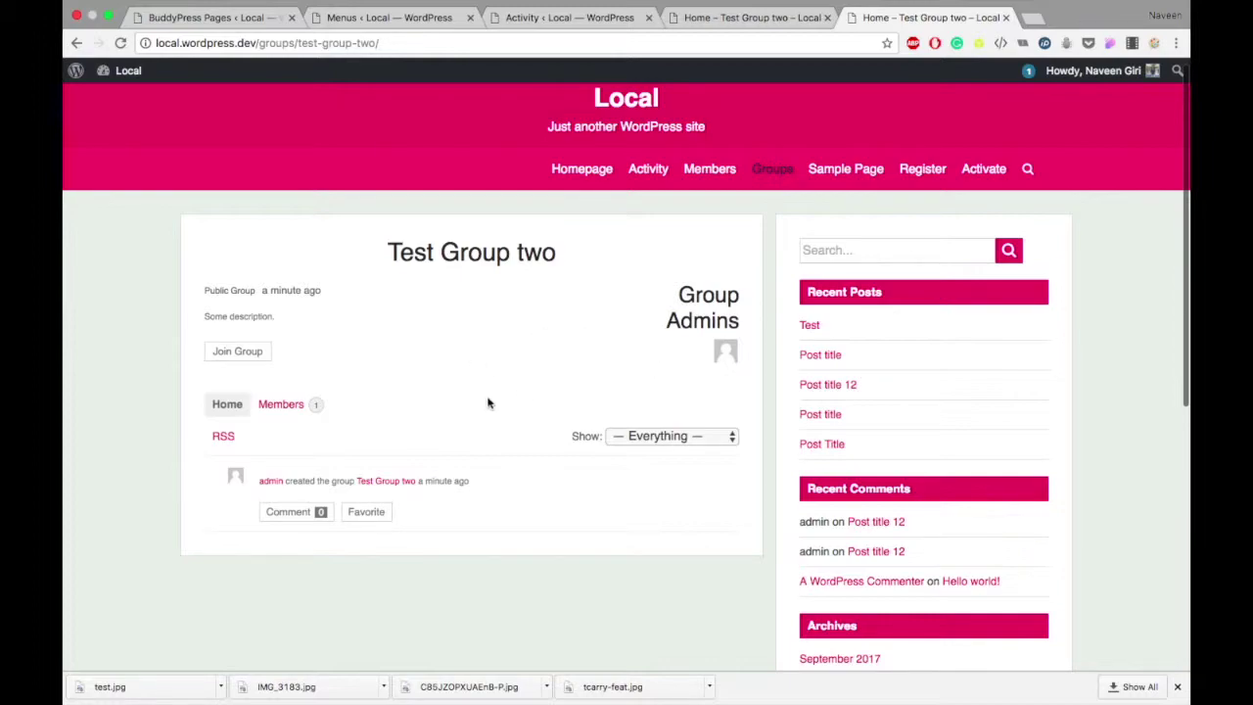
left_click(284, 405)
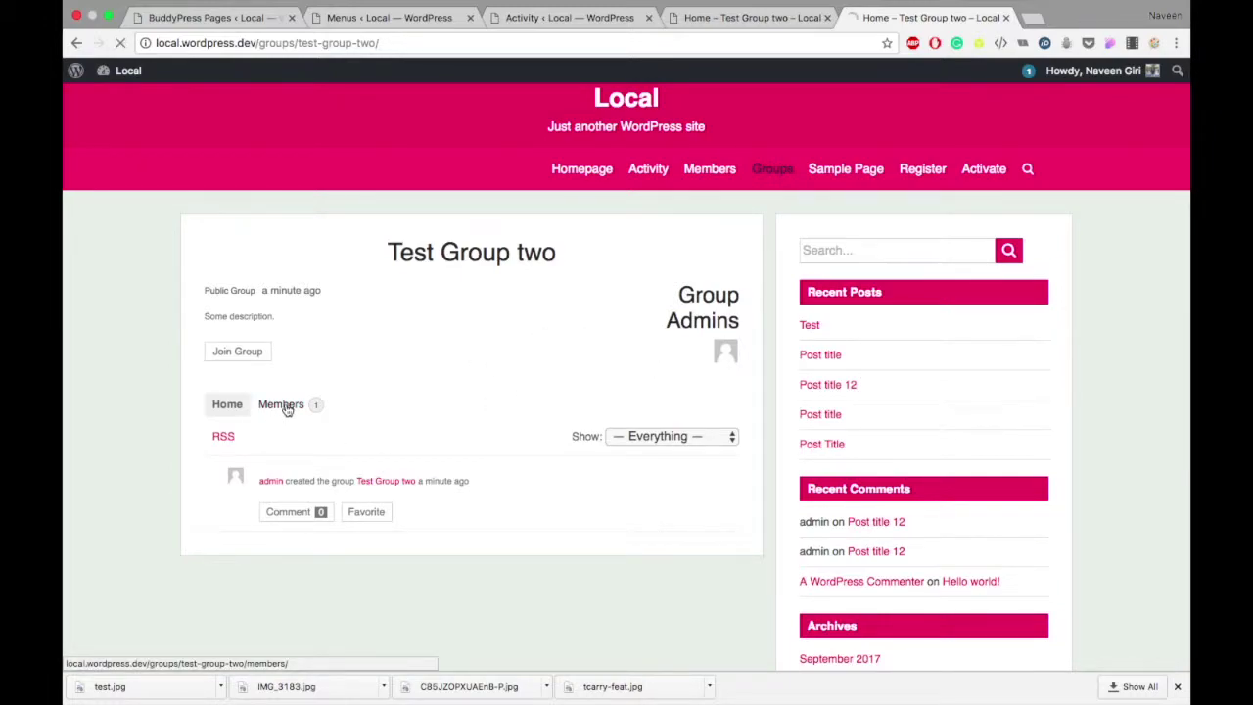
scroll(351, 468, "down", 2)
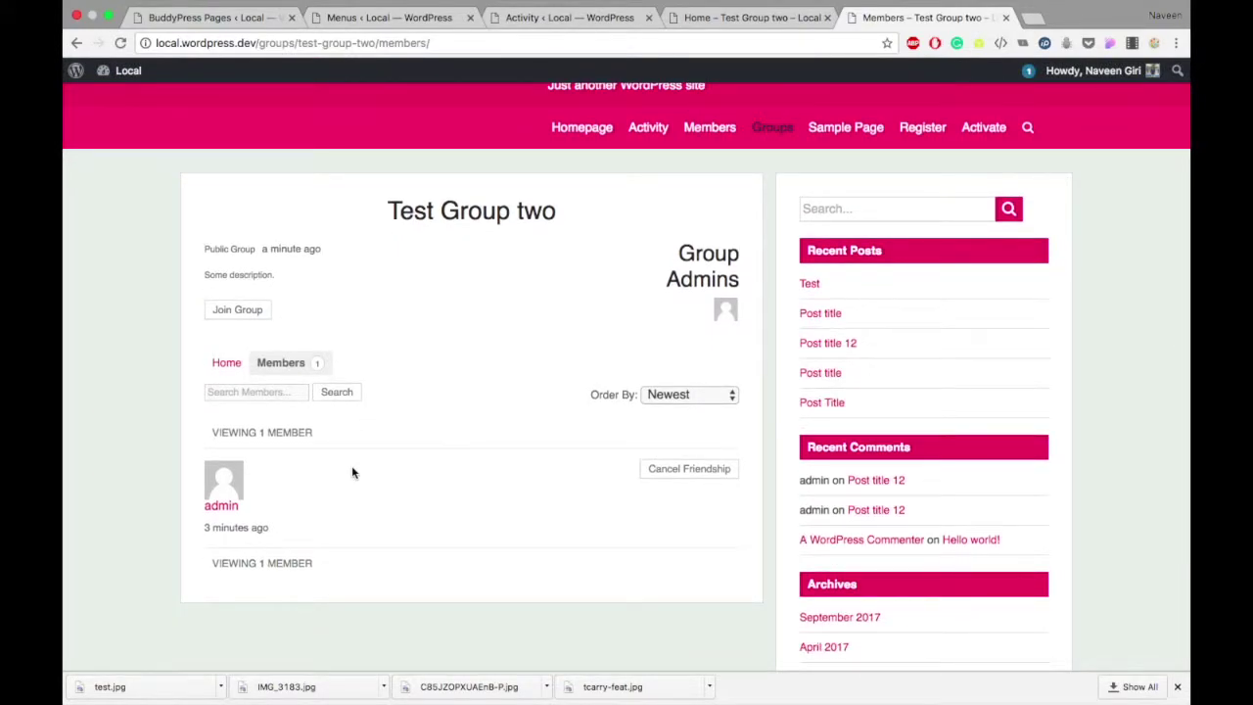
scroll(353, 473, "up", 1)
scroll(353, 472, "left", 5)
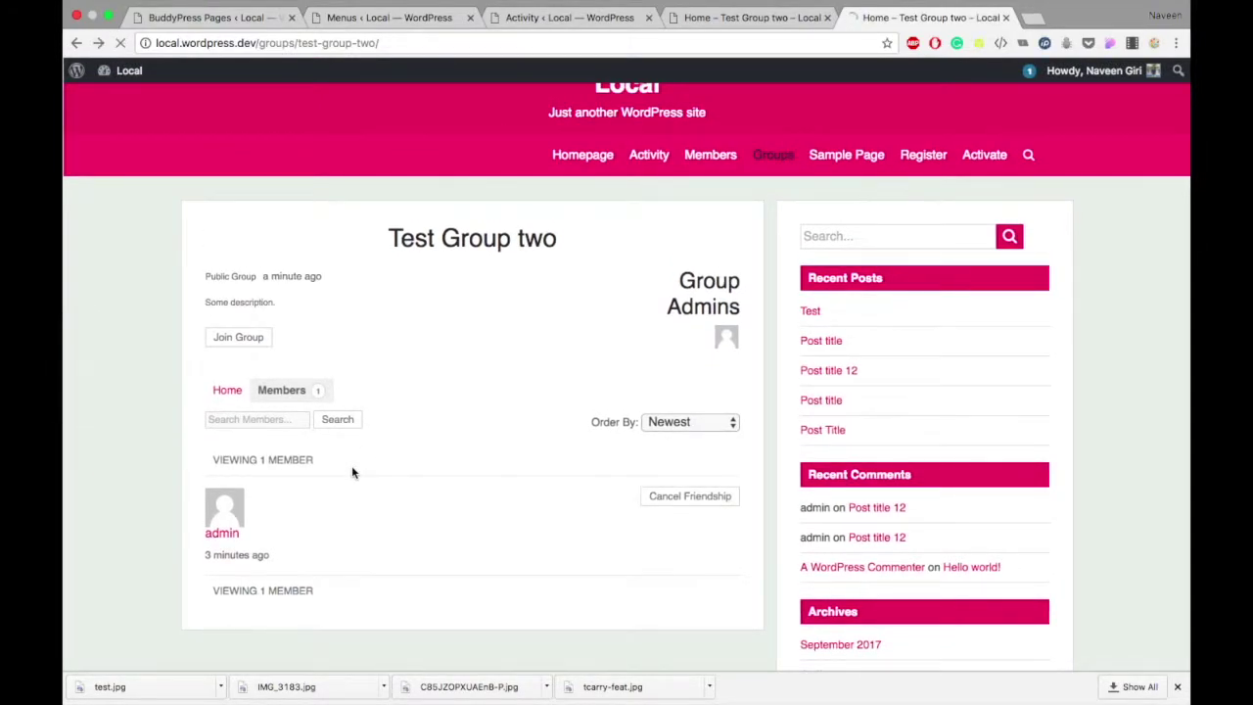
left_click(243, 352)
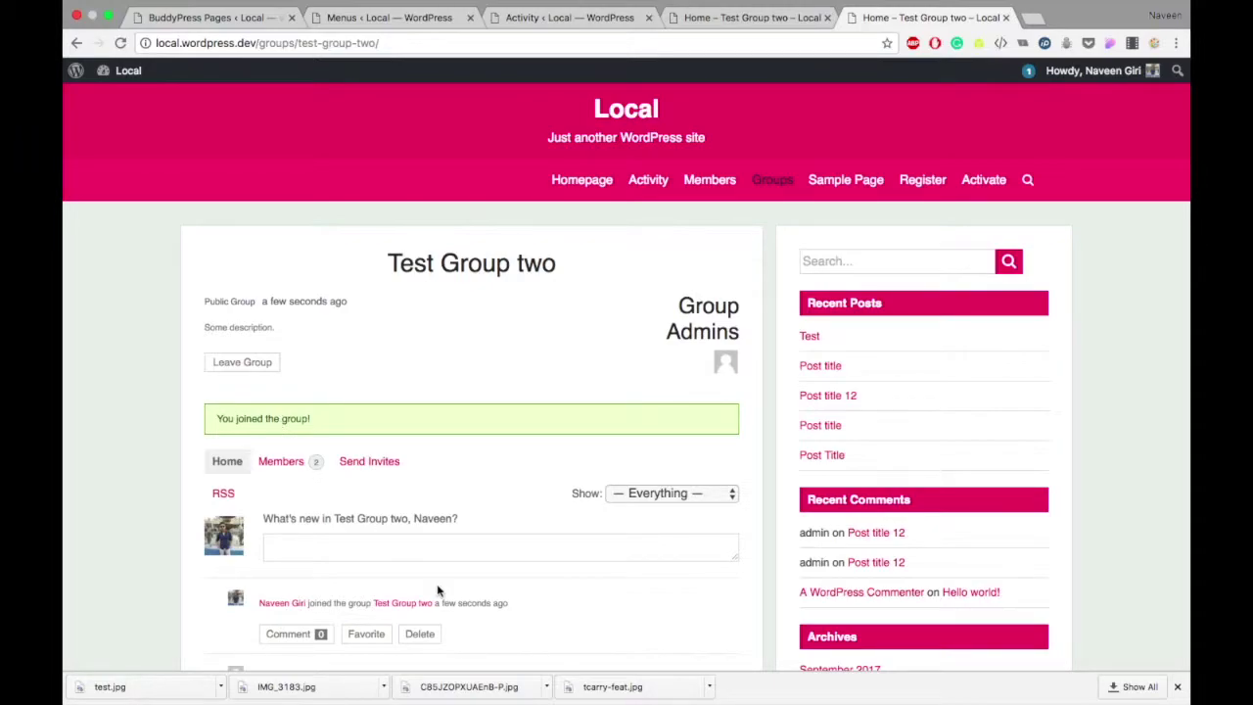
scroll(410, 566, "down", 10)
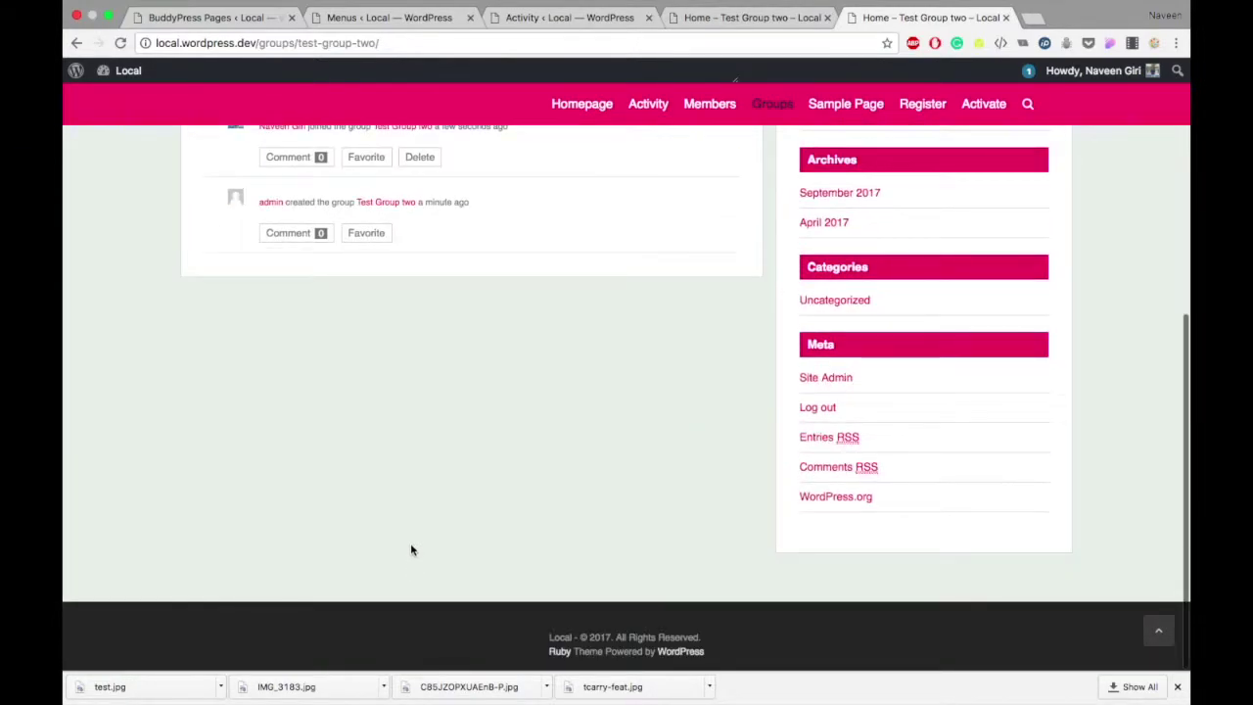
scroll(411, 552, "up", 10)
Post the update 'Hi hello , I am in group now' to Test Group two's feed
left_click(370, 542)
type("H")
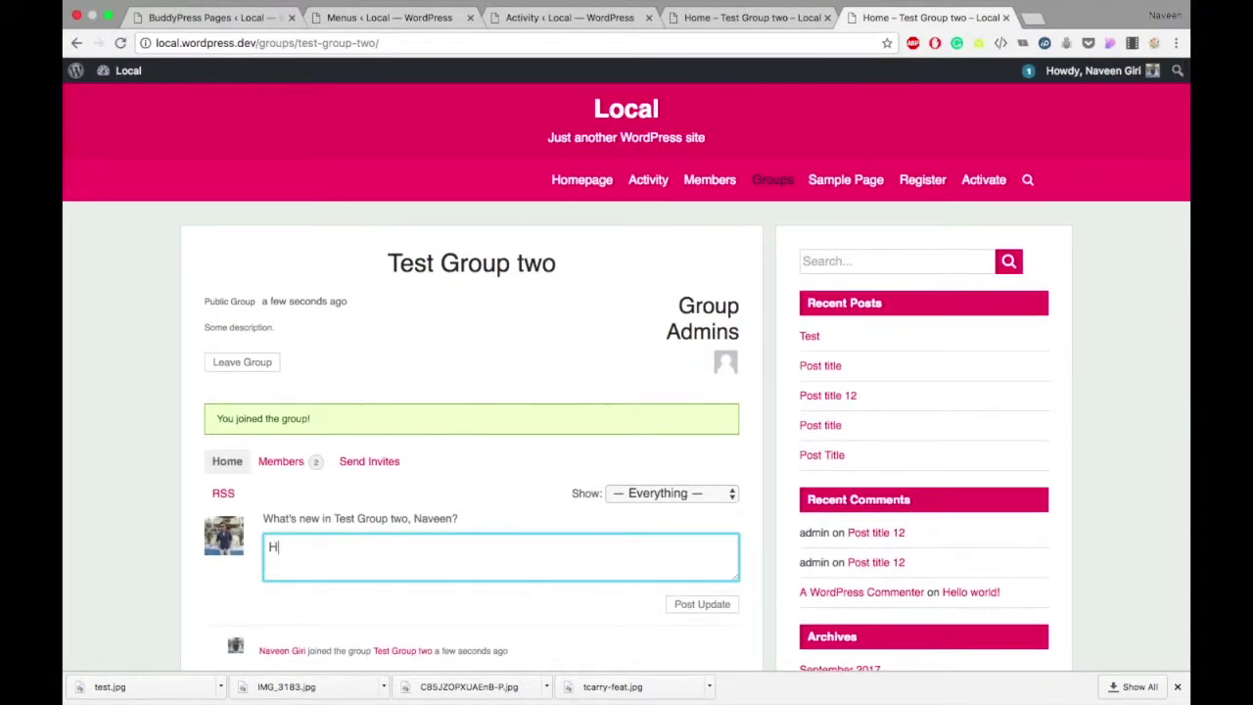
type("i hello , I am in grou")
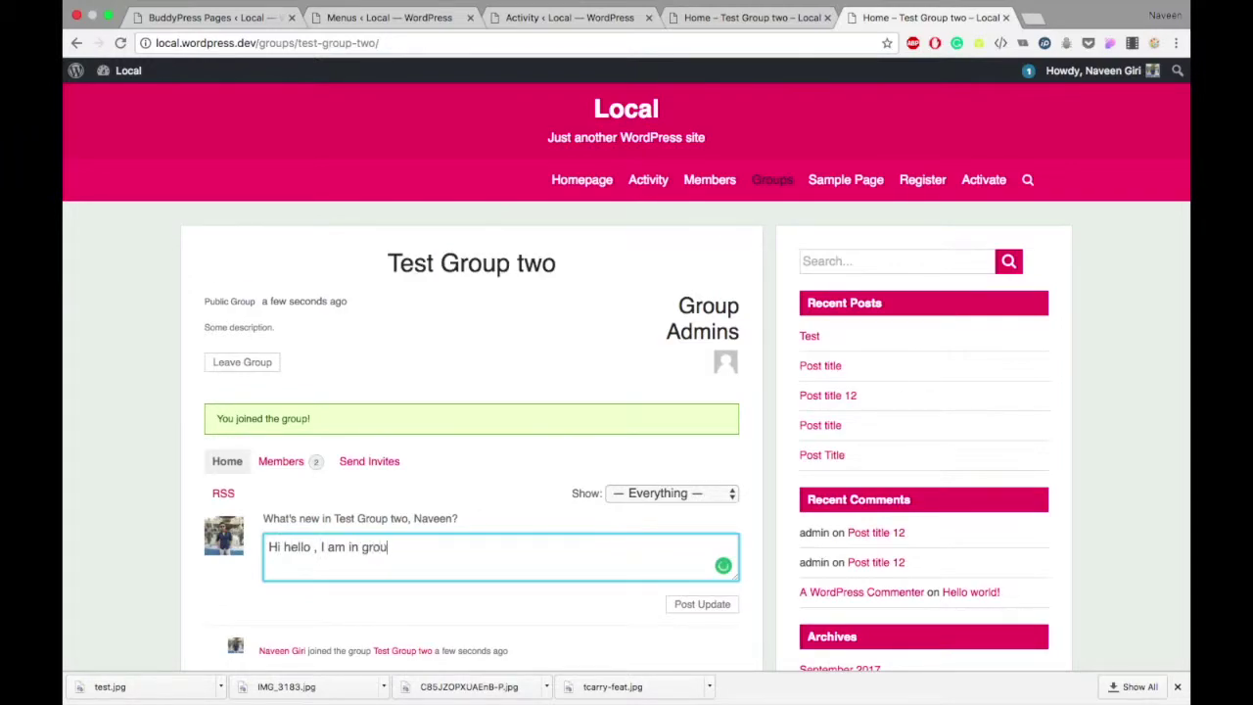
type("p now")
left_click(691, 608)
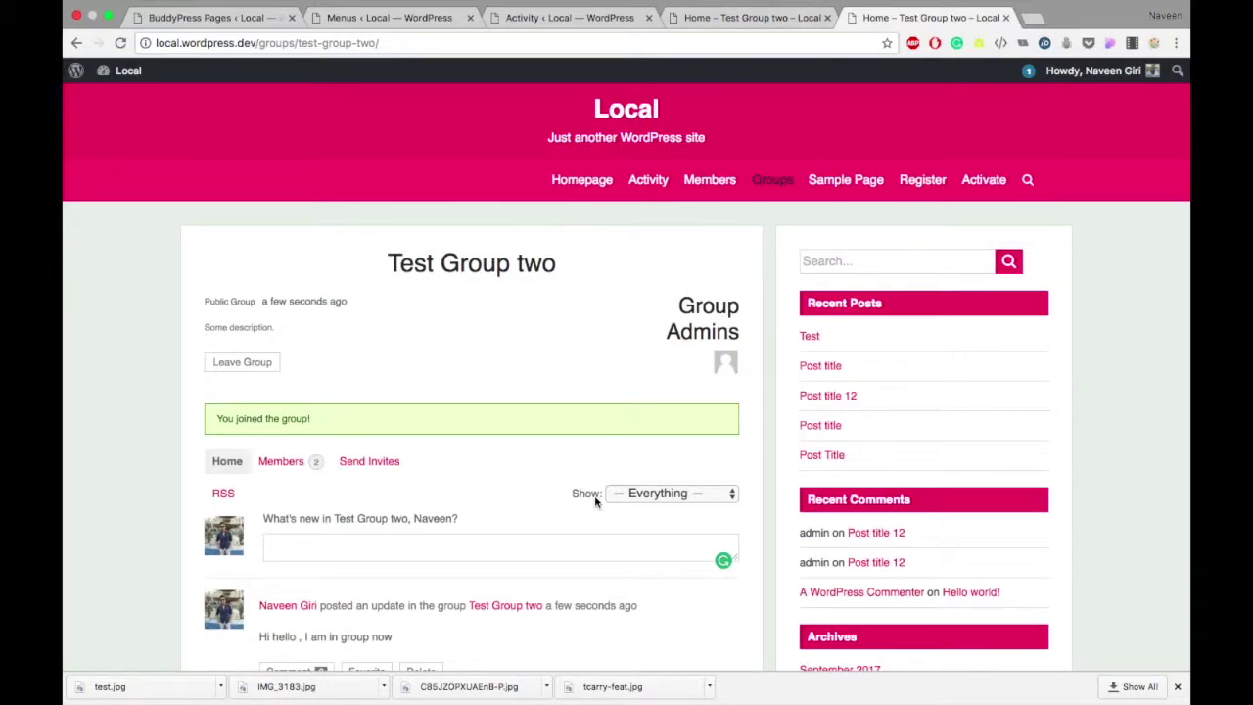
left_click(773, 180)
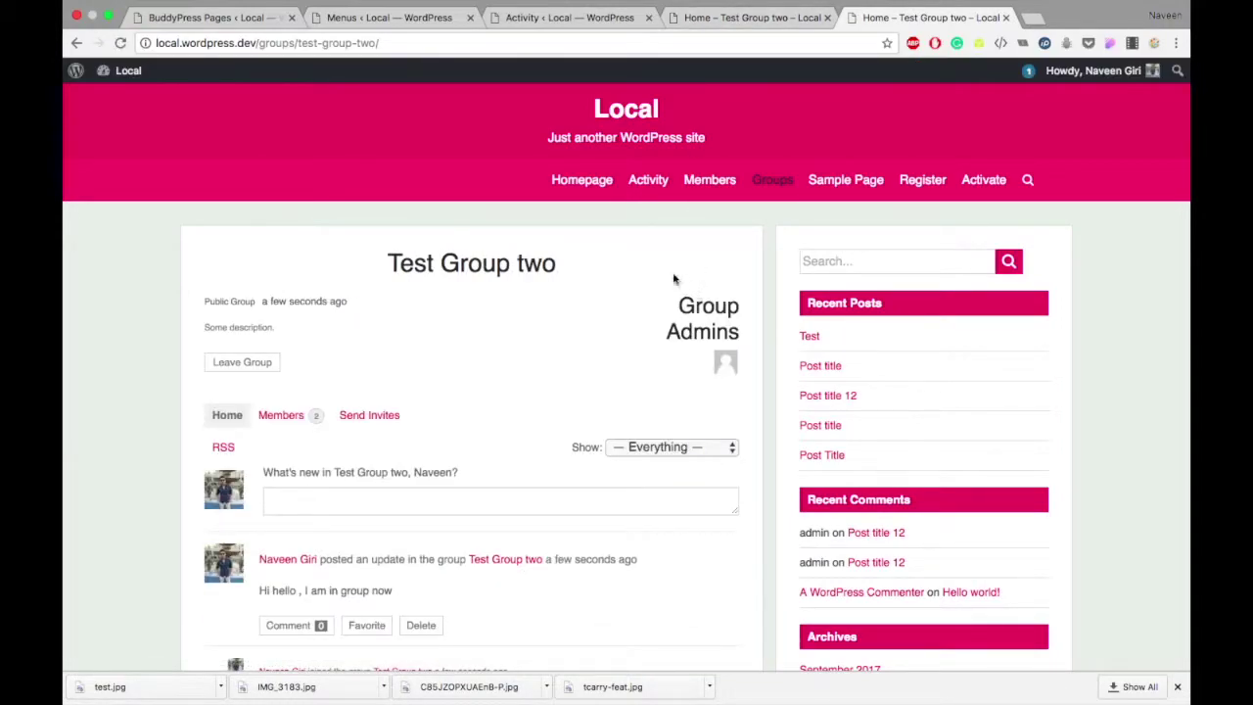
As administrator, open Test Group two from the Groups directory
left_click(733, 18)
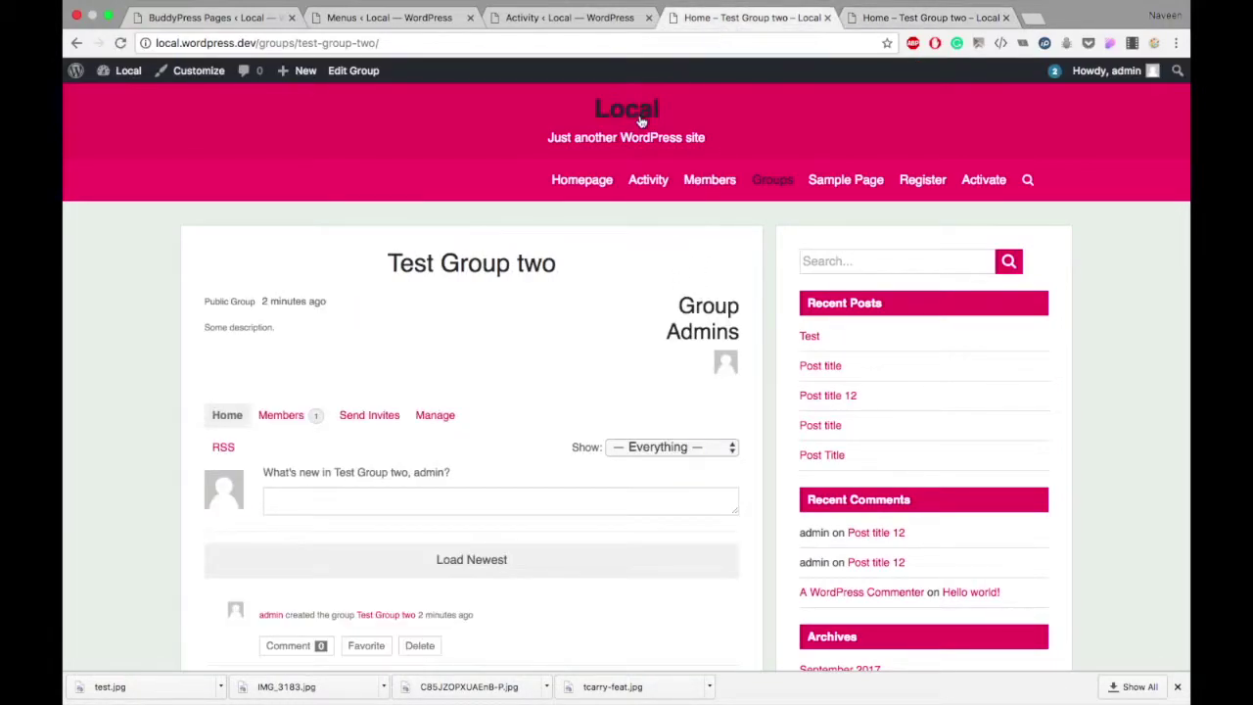
scroll(478, 440, "left", 5)
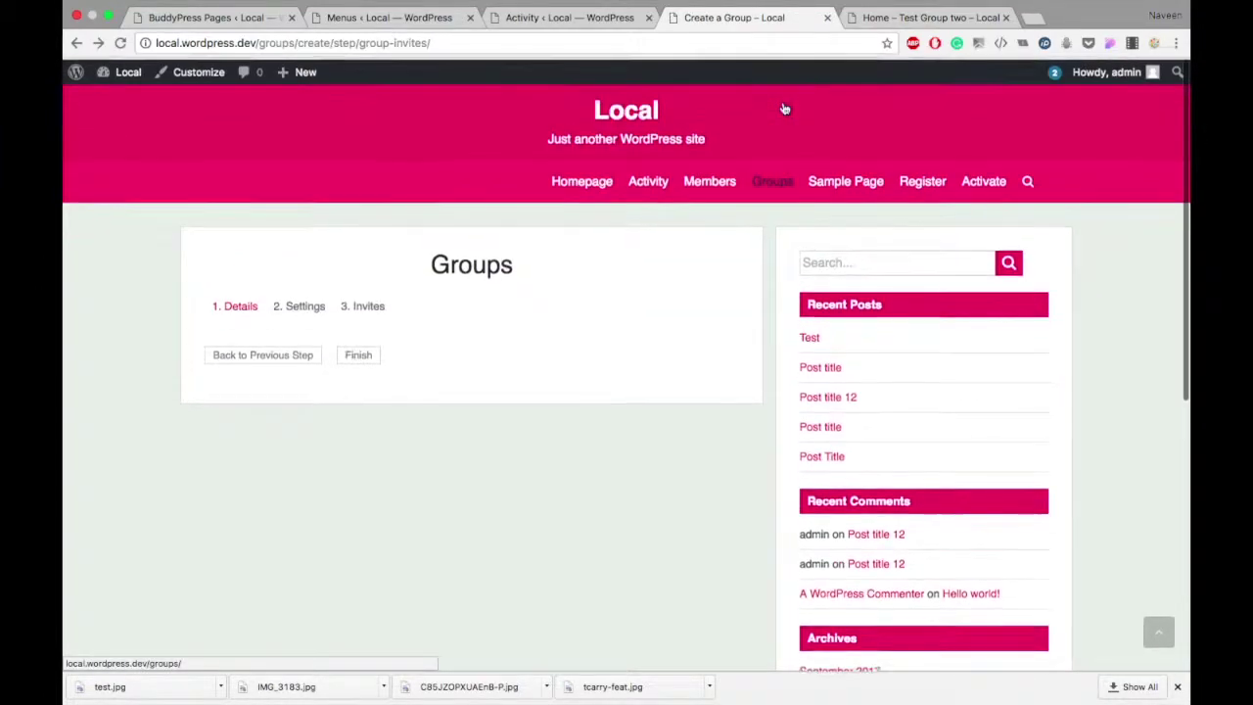
left_click(769, 182)
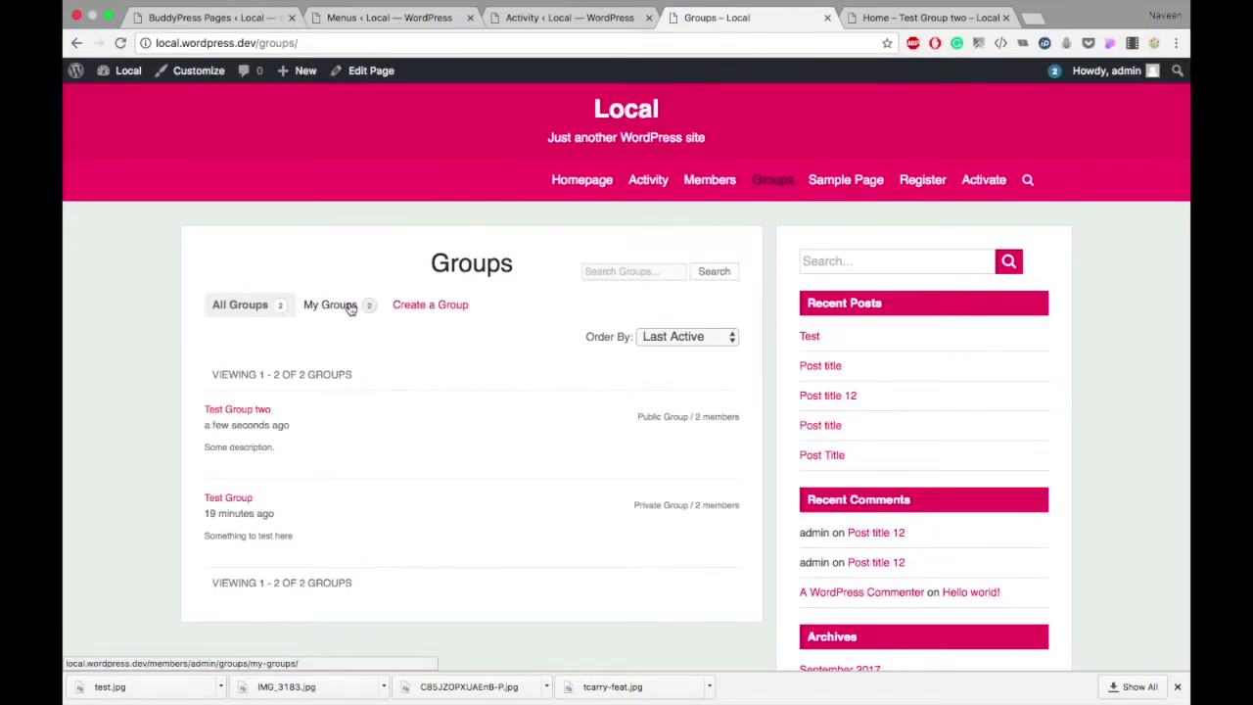
left_click(255, 416)
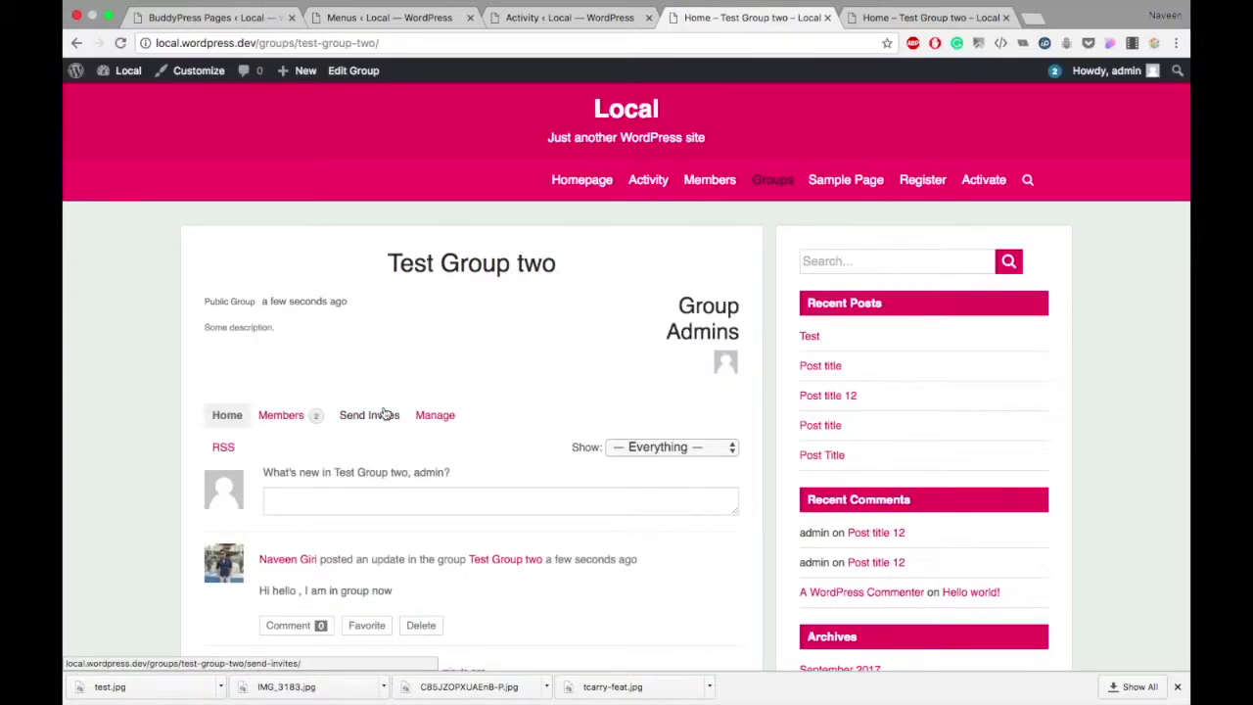
Open Test Group two's Manage pages, view its privacy Settings, then its Members admins and moderators
scroll(388, 409, "down", 1)
left_click(435, 382)
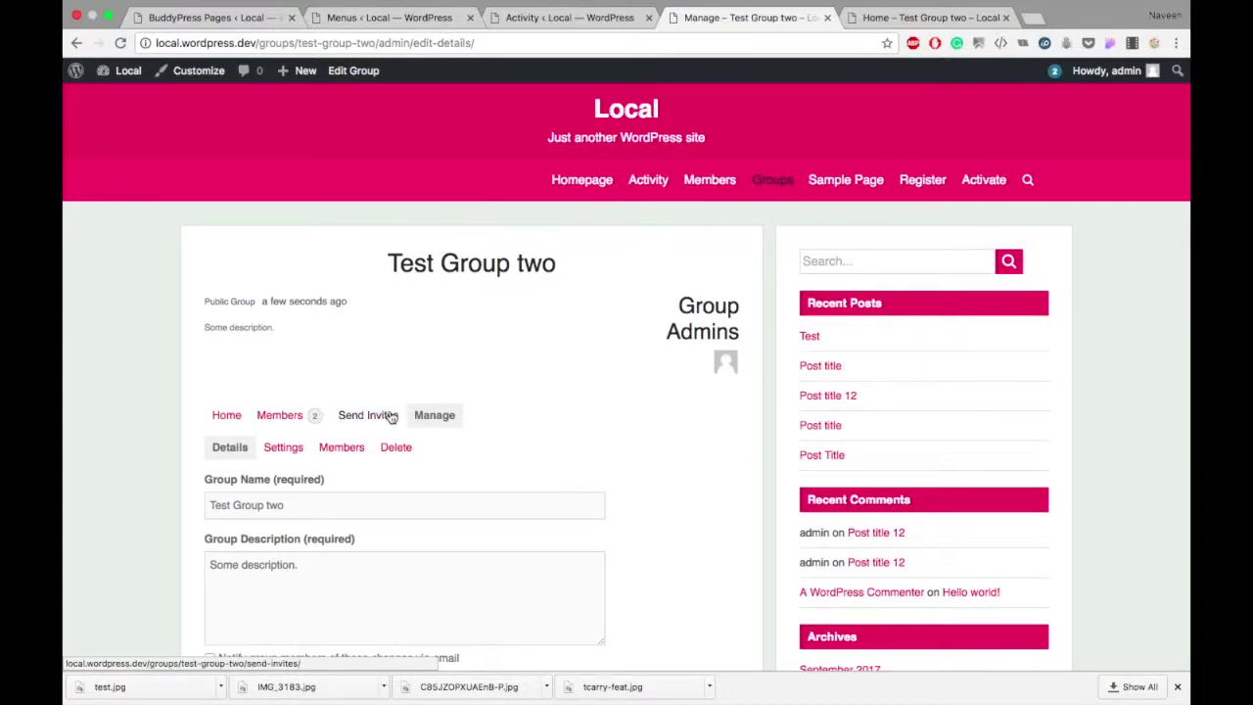
scroll(338, 416, "down", 3)
left_click(283, 313)
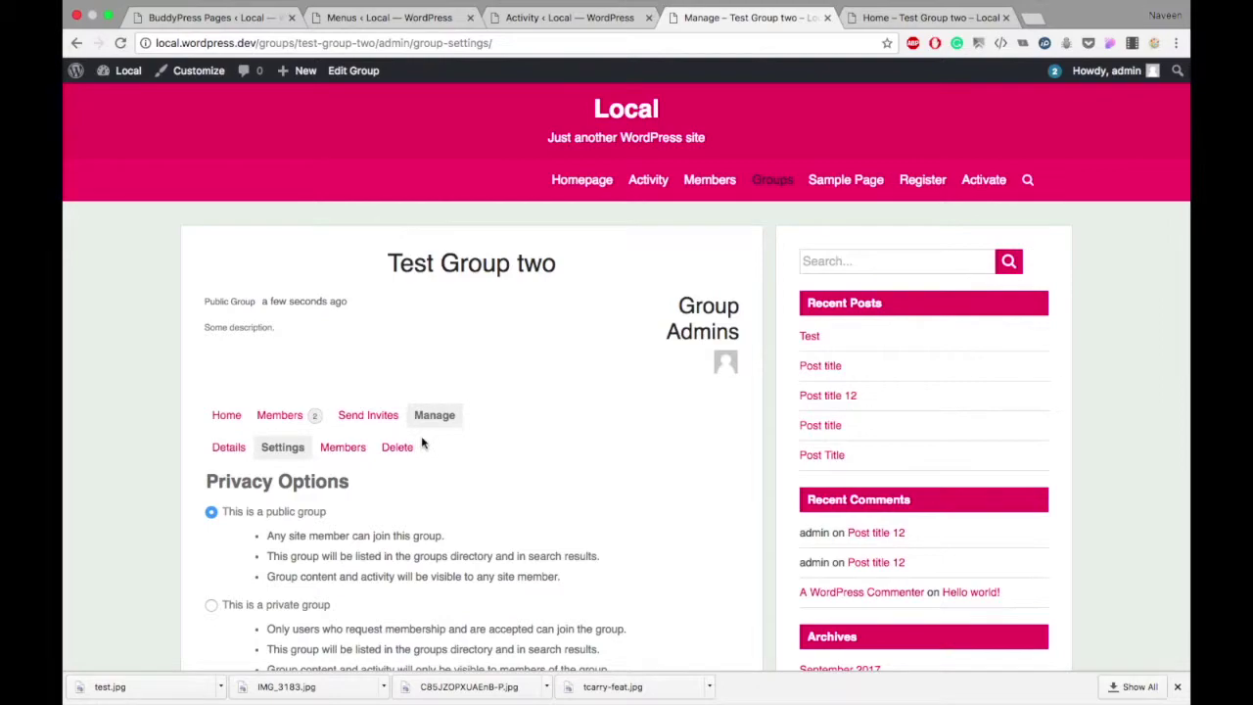
scroll(423, 439, "down", 4)
left_click(343, 267)
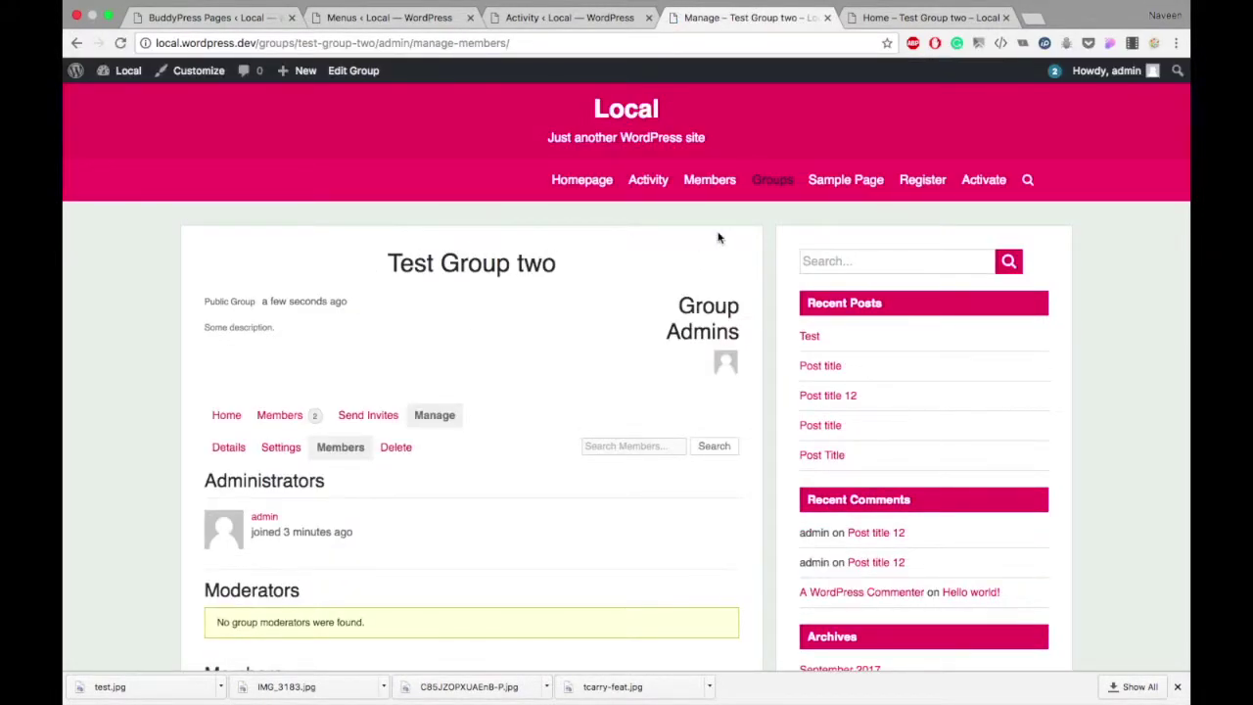
left_click(604, 20)
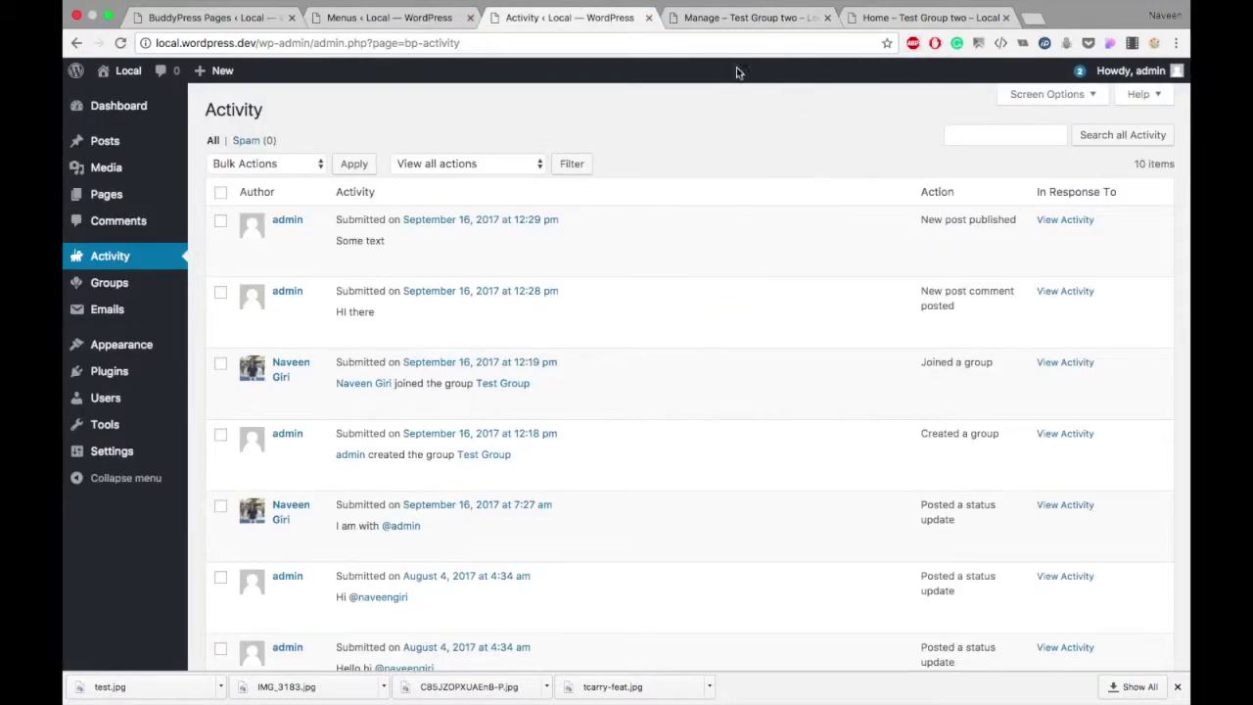
Close the admin Activity list tab
left_click(385, 19)
left_click(210, 18)
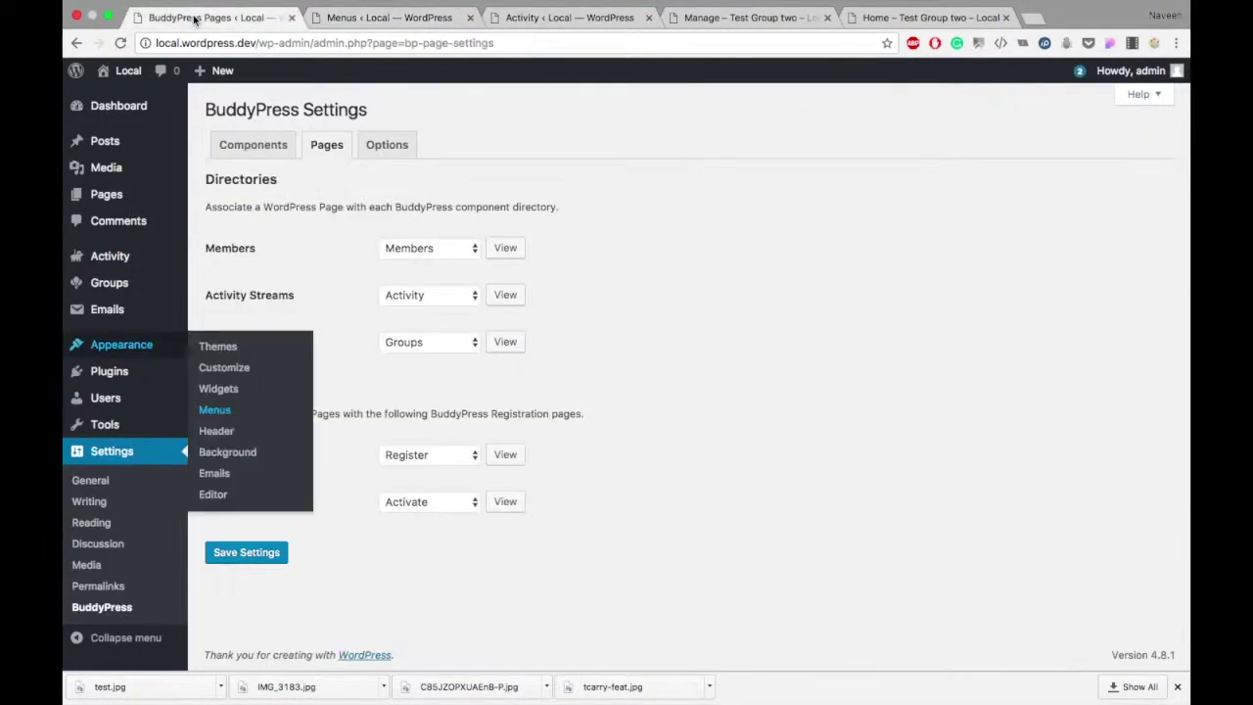
left_click(534, 20)
scroll(539, 394, "down", 8)
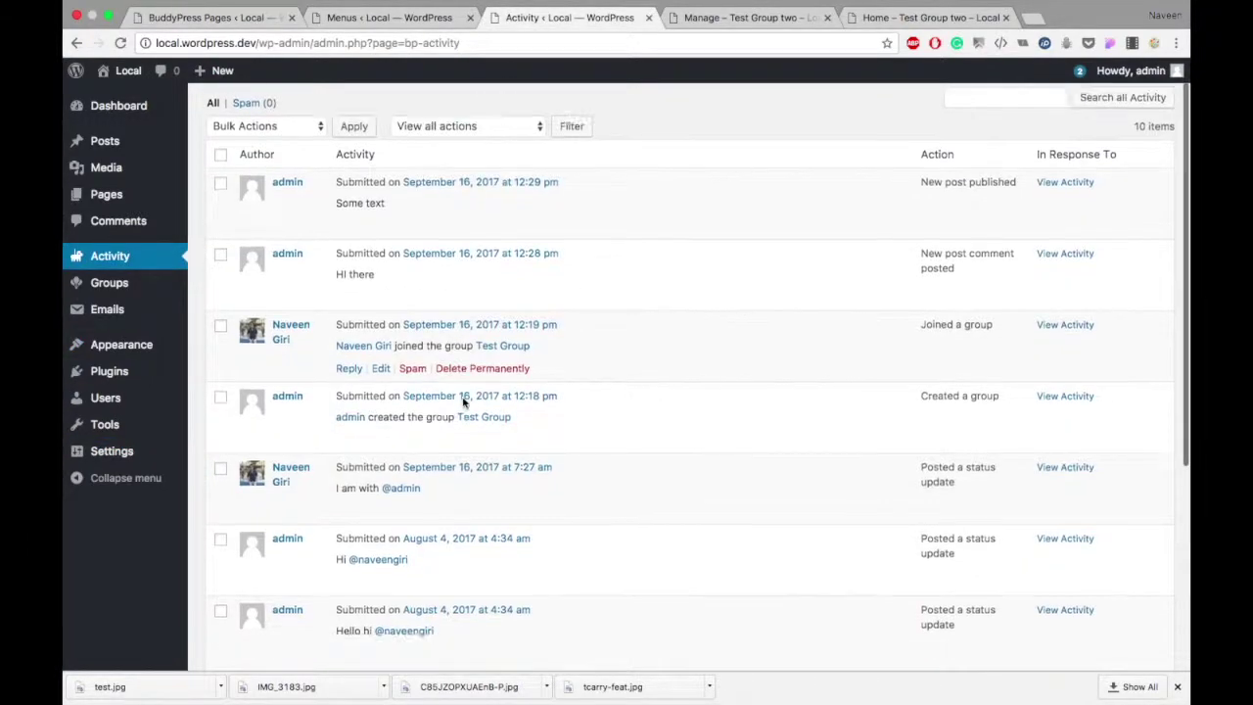
left_click(648, 18)
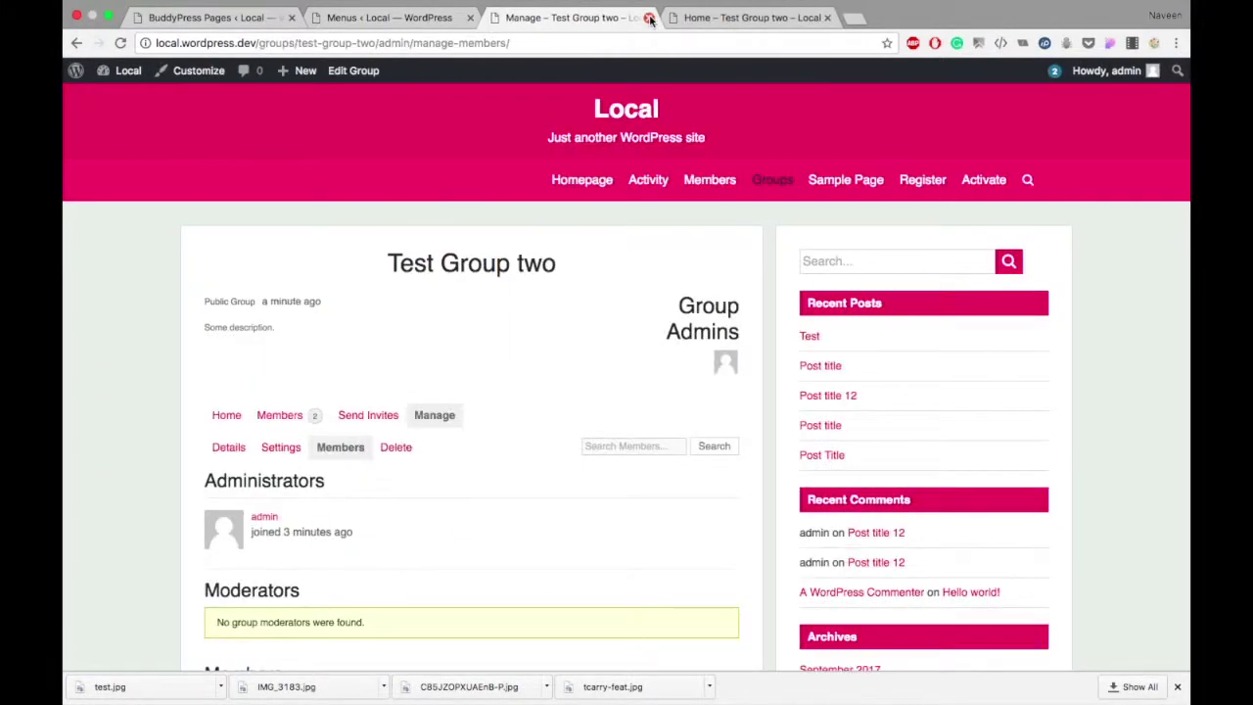
Close the Menus editor tab and return to the BuddyPress Components settings
left_click(431, 20)
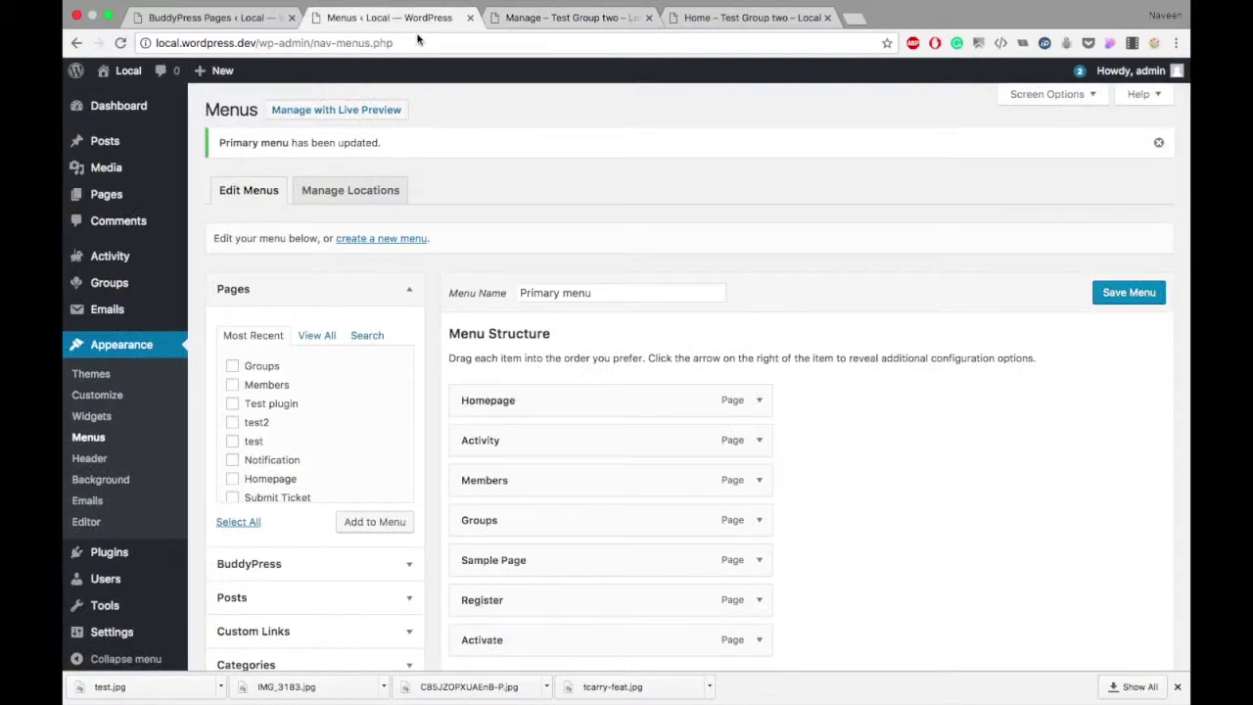
left_click(470, 18)
left_click(213, 18)
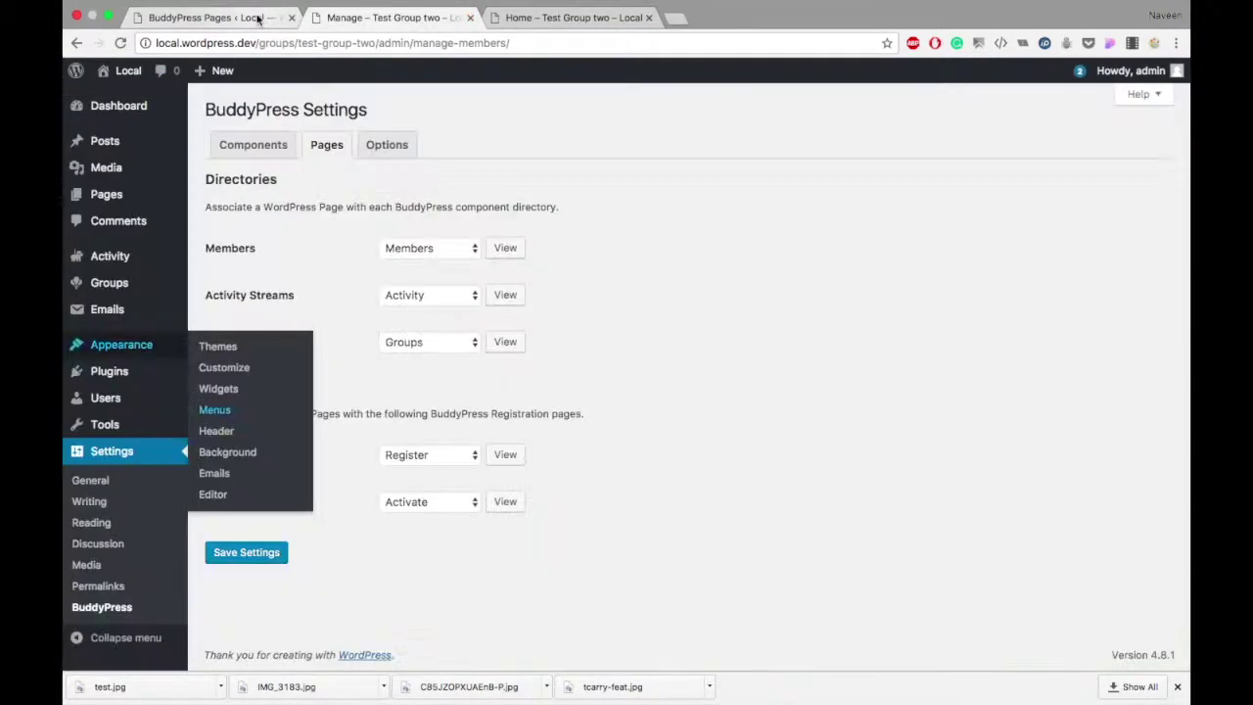
left_click(279, 145)
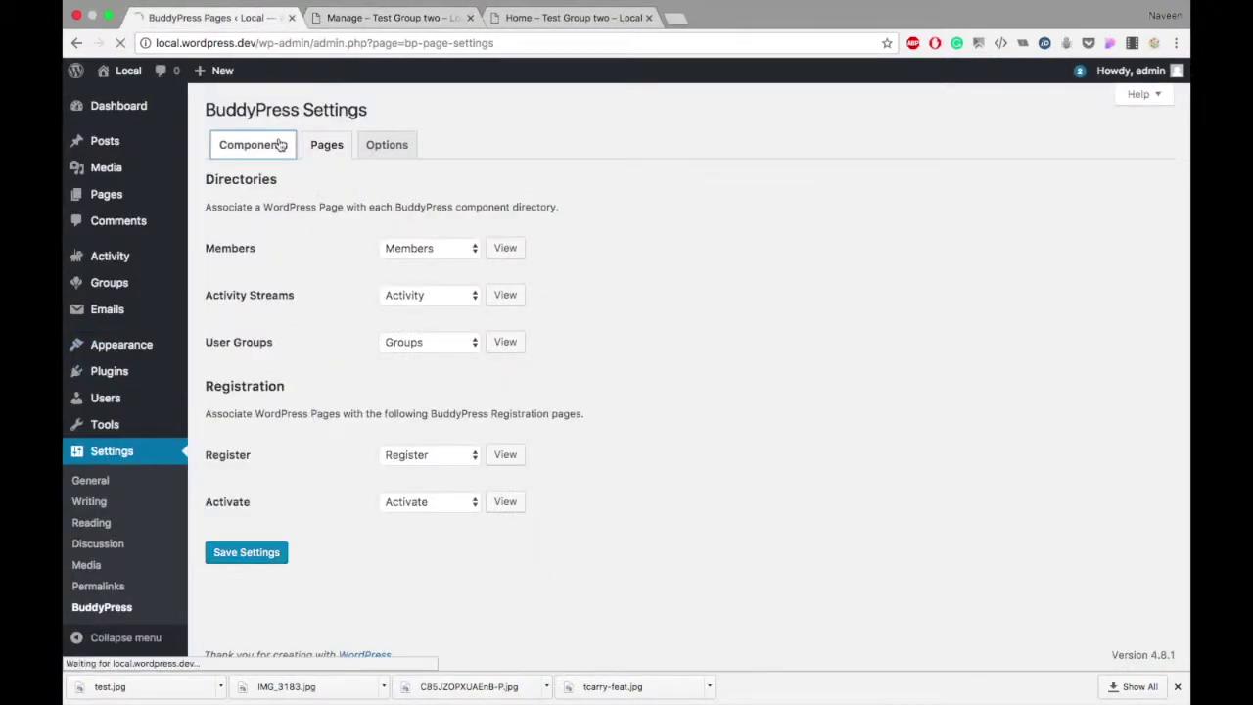
Open the admin Activity list from the sidebar in a new tab and switch to it
scroll(240, 438, "down", 4)
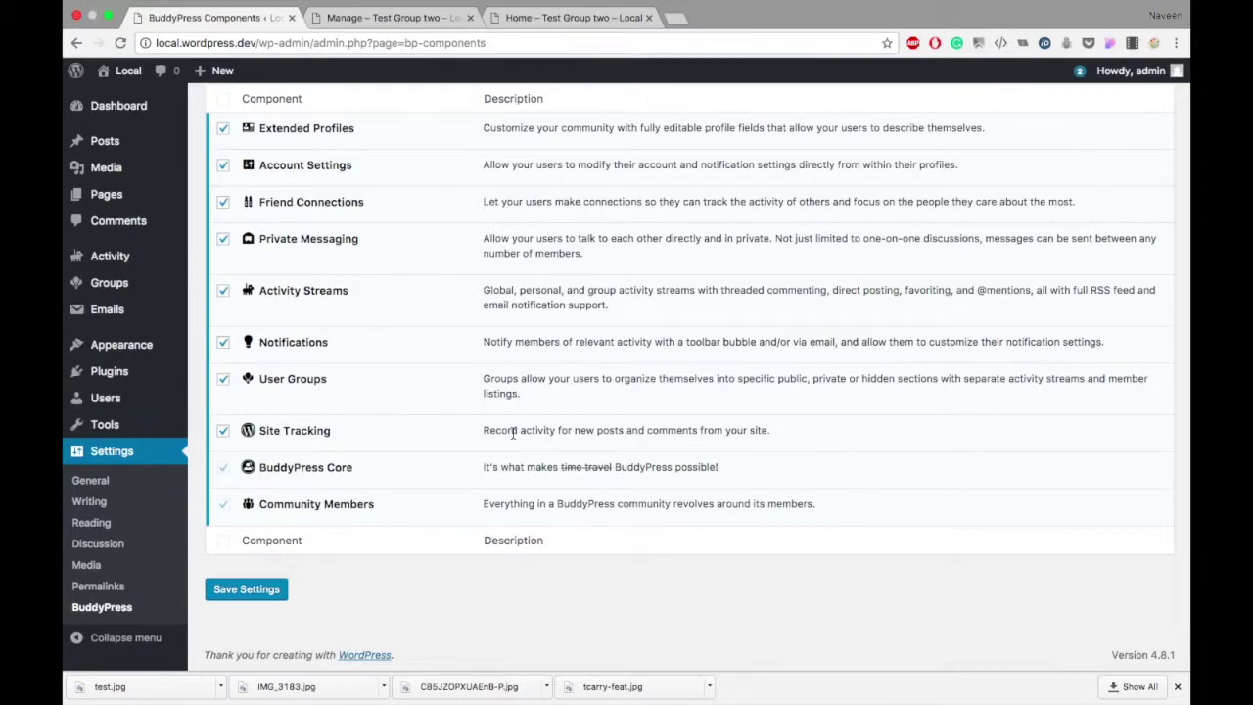
left_click(139, 259, "super")
left_click(414, 18)
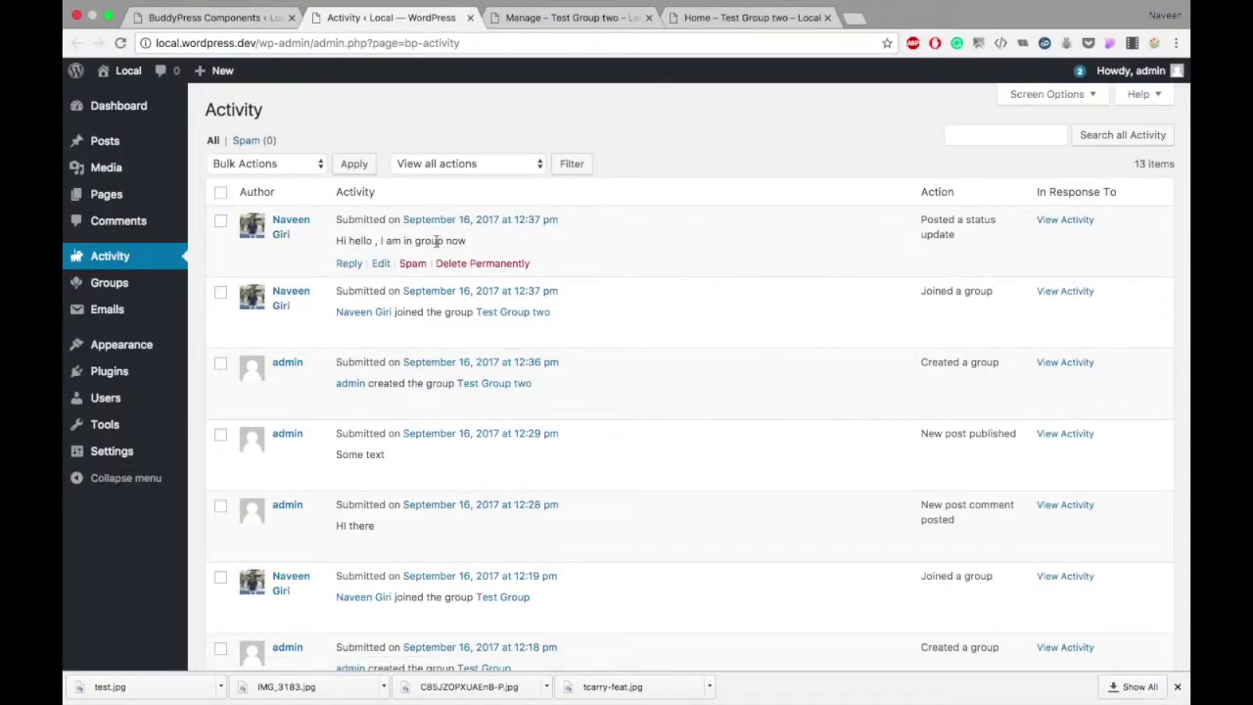
Open the site's public activity stream and scroll through the group update, join and creation entries
left_click(546, 18)
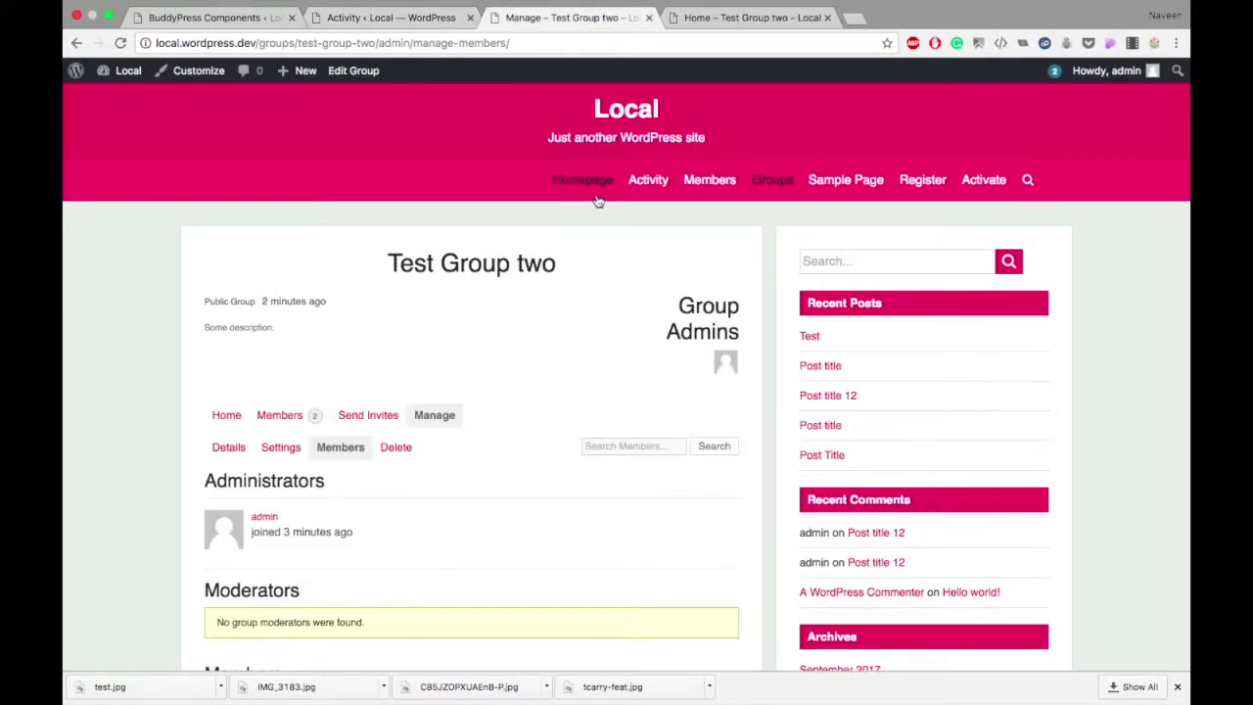
left_click(642, 186)
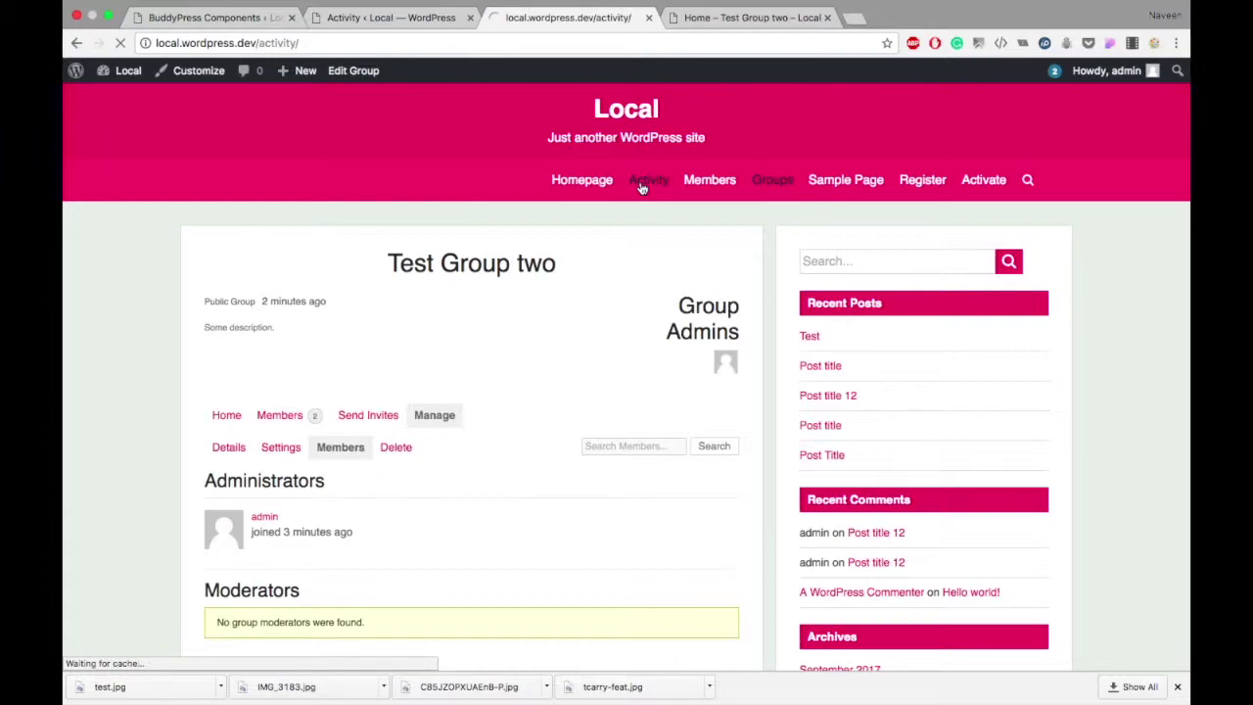
scroll(502, 365, "down", 3)
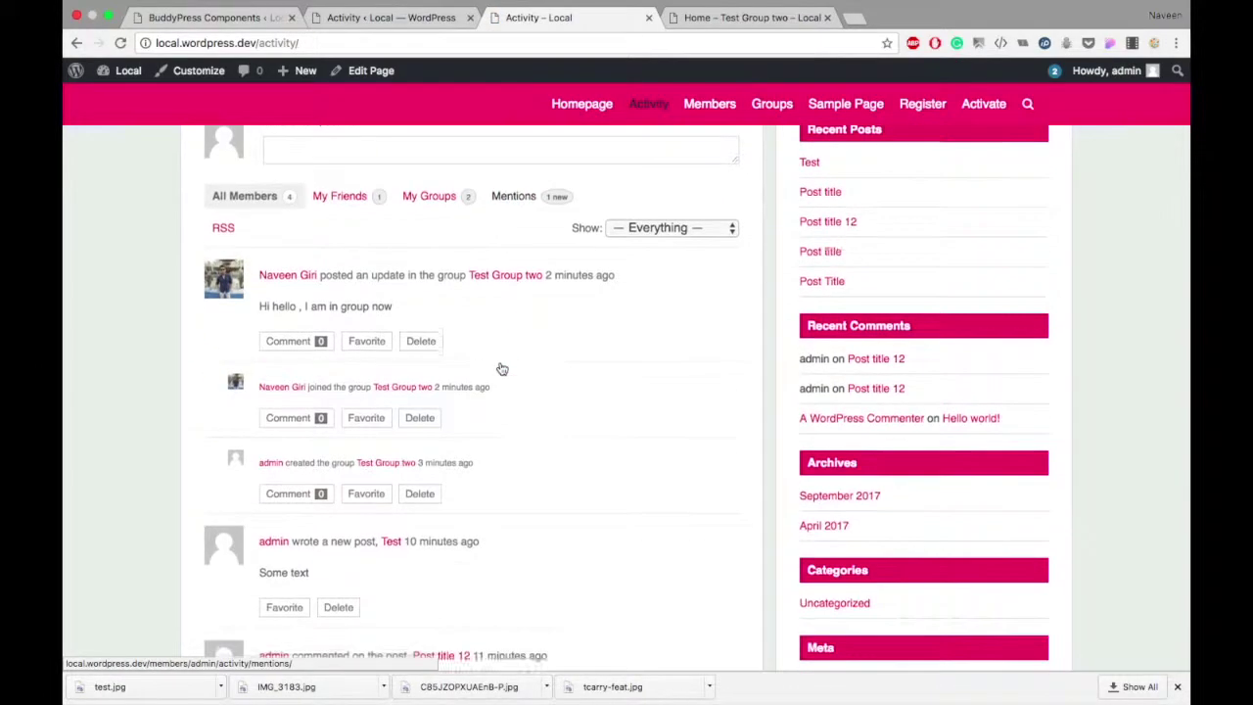
scroll(502, 368, "down", 2)
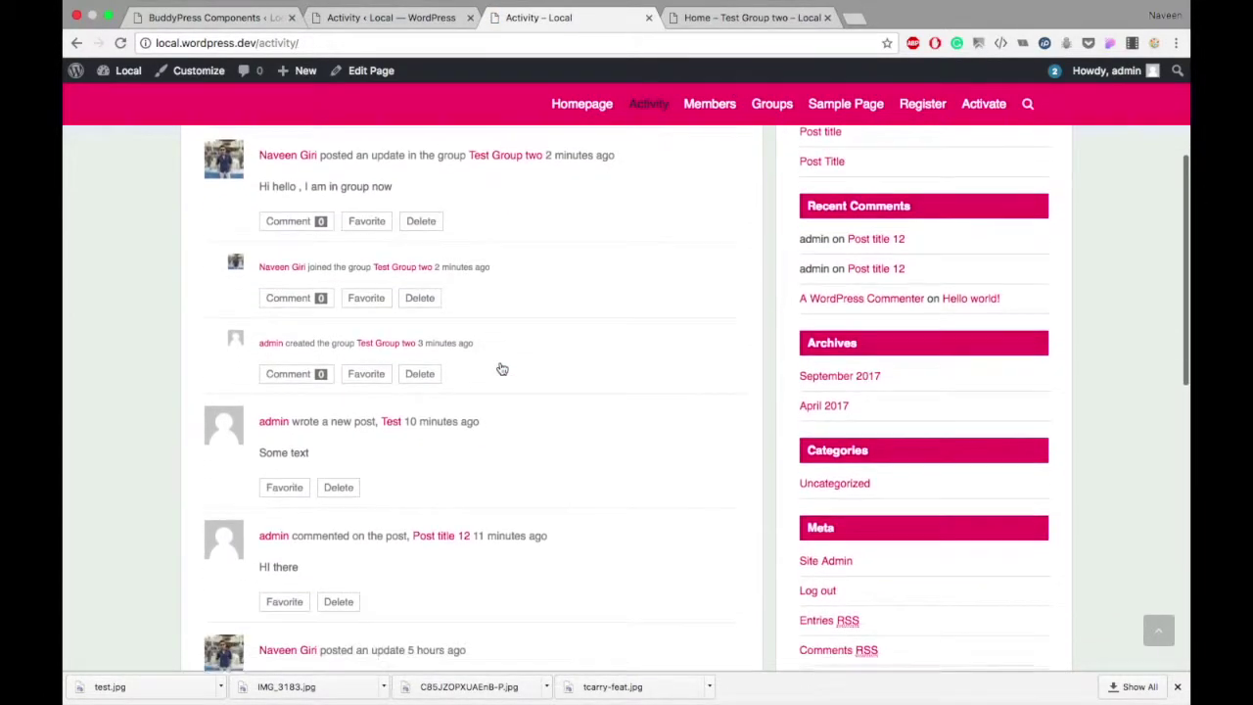
scroll(502, 368, "down", 1)
scroll(345, 397, "down", 1)
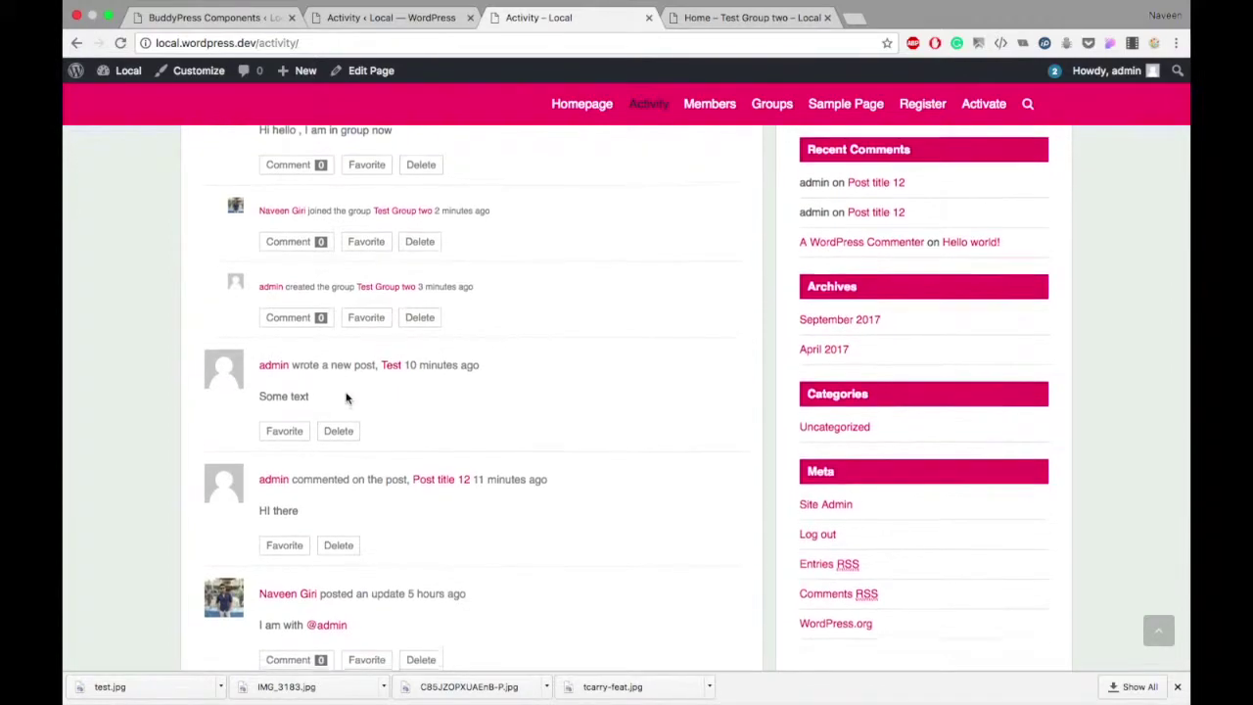
Compare with the 13-item admin Activity list, glancing at the BuddyPress Components settings
left_click(402, 17)
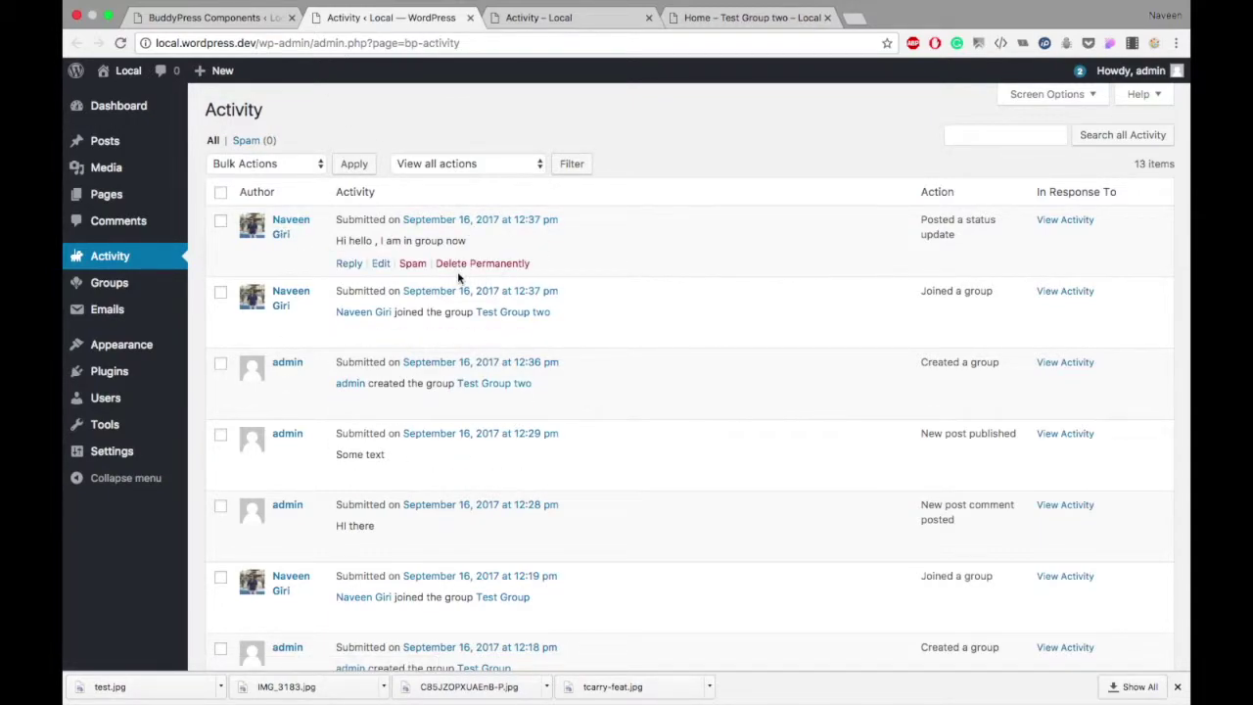
left_click(218, 16)
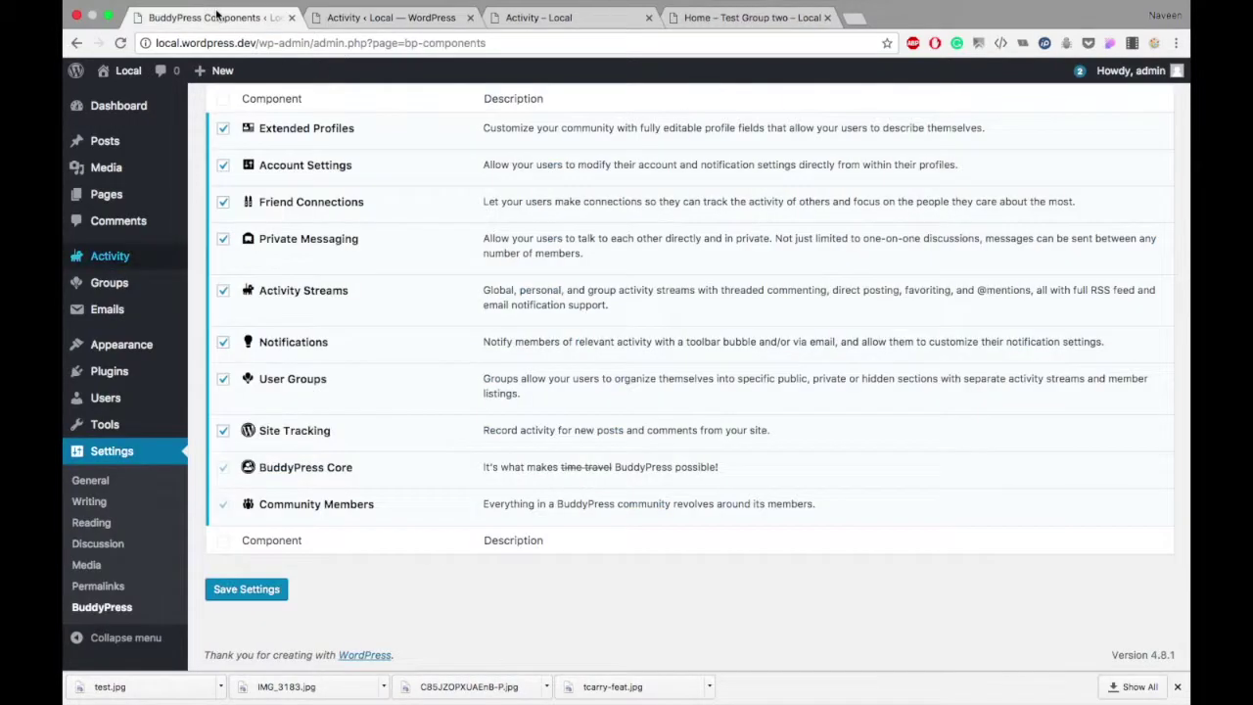
left_click(380, 17)
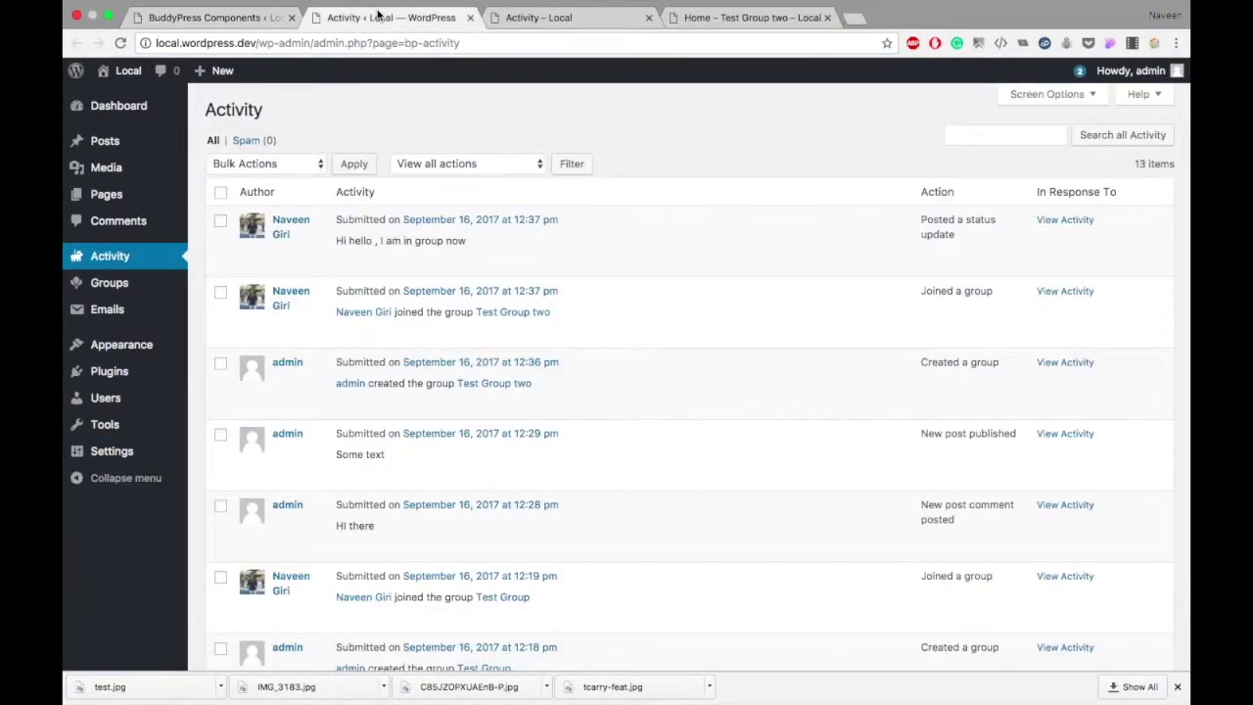
Start a new post titled 'Test post in site' with body 'Some content'
mouse_move(118, 141)
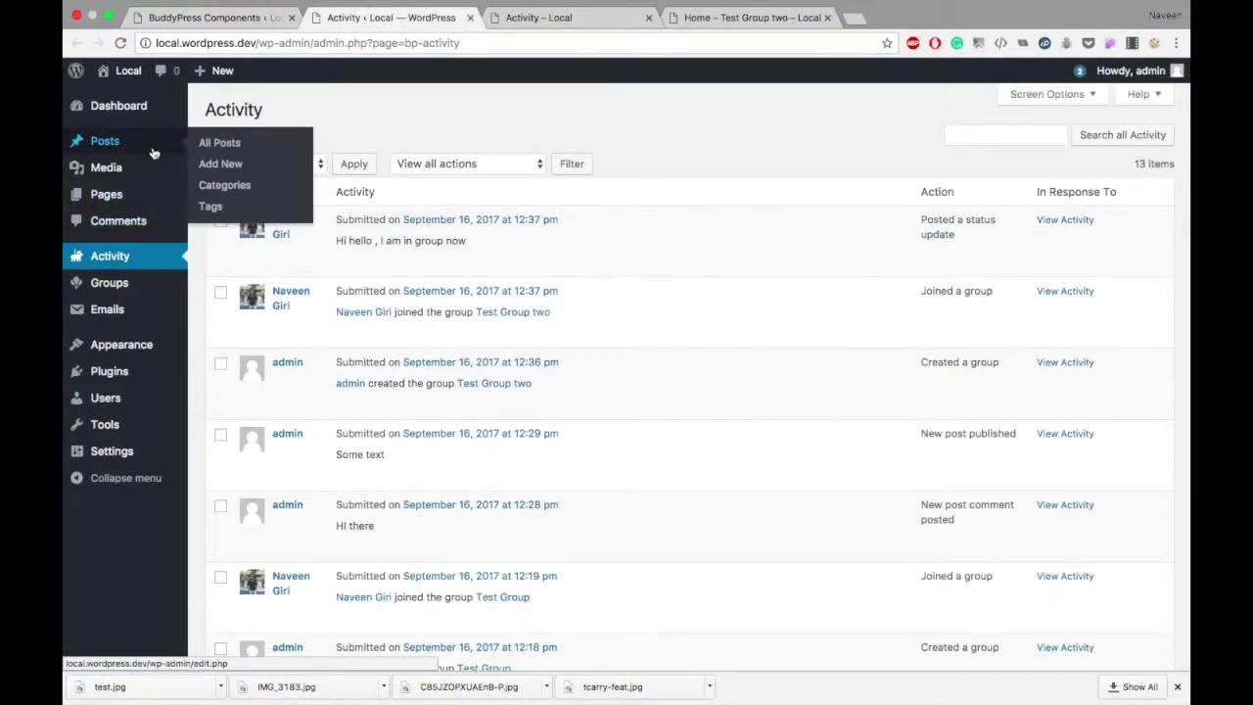
left_click(220, 164, "super")
left_click(567, 17)
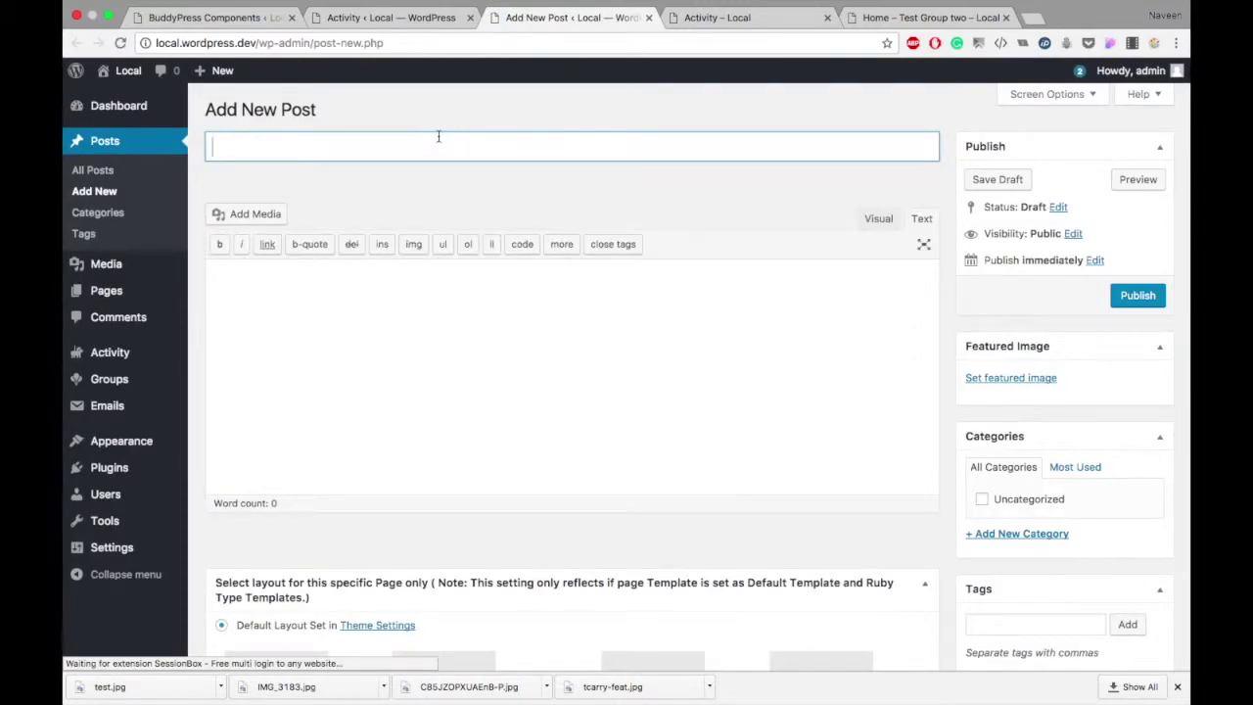
type("Test post in site")
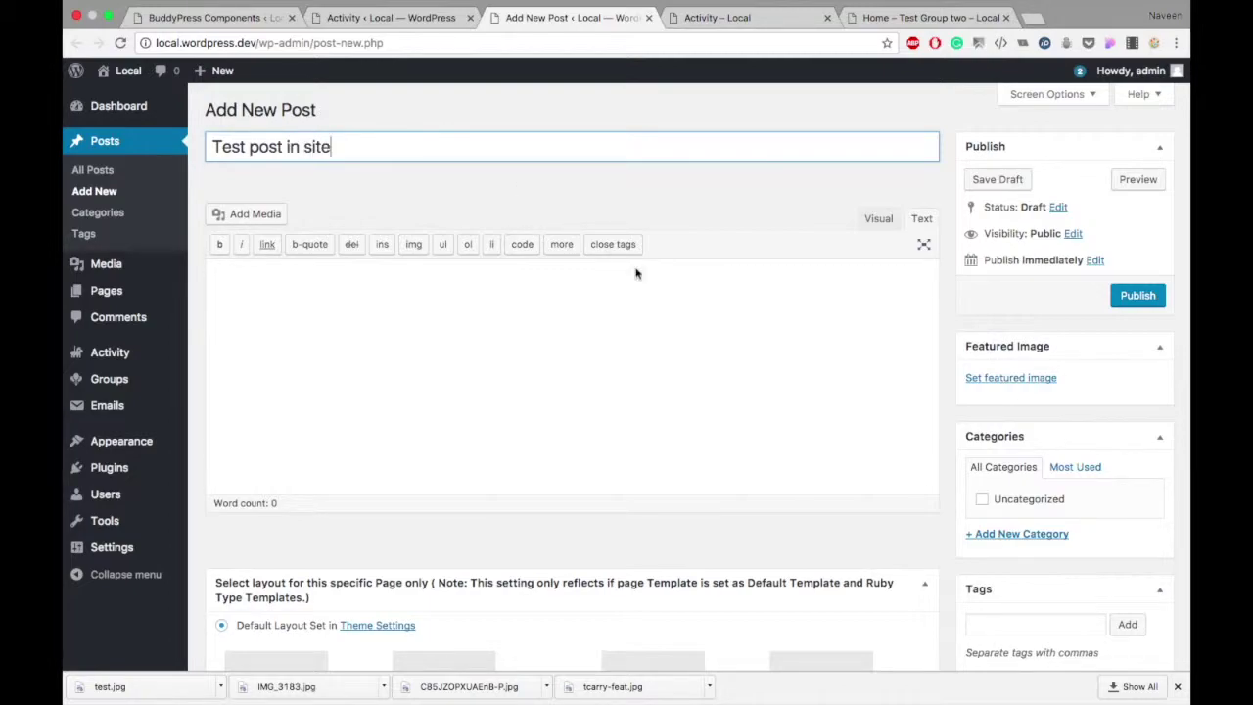
left_click(652, 296)
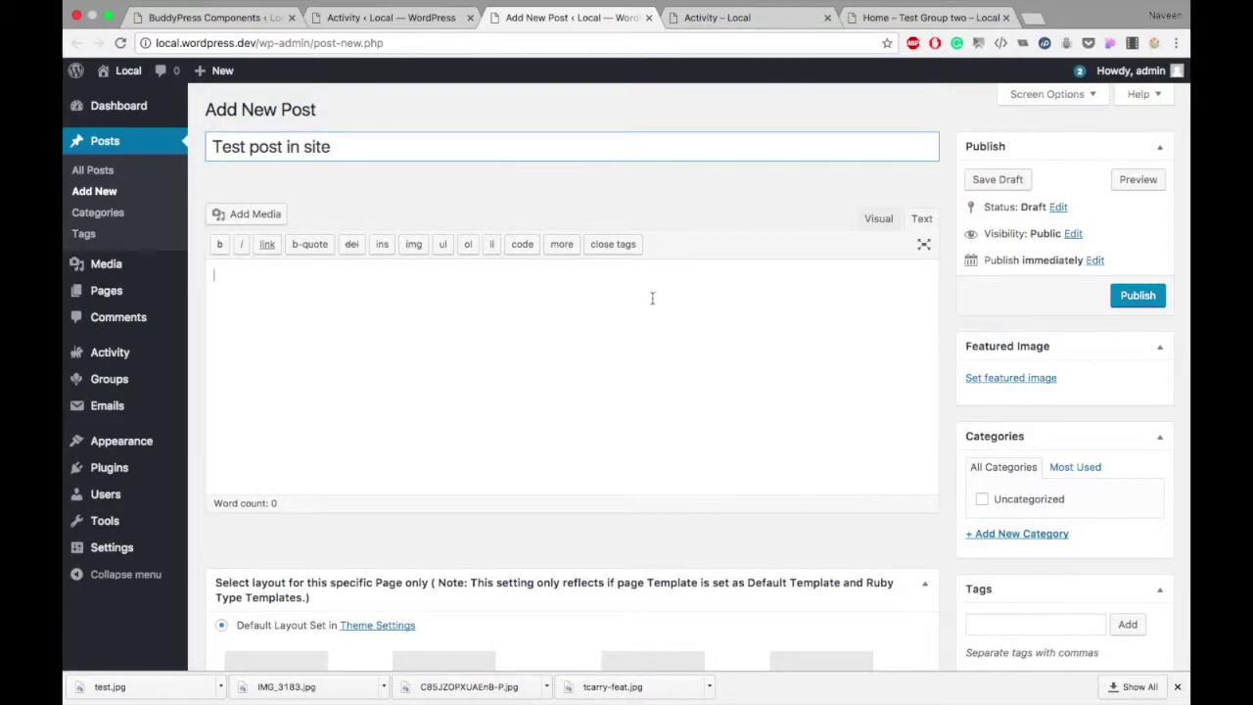
type("Some content")
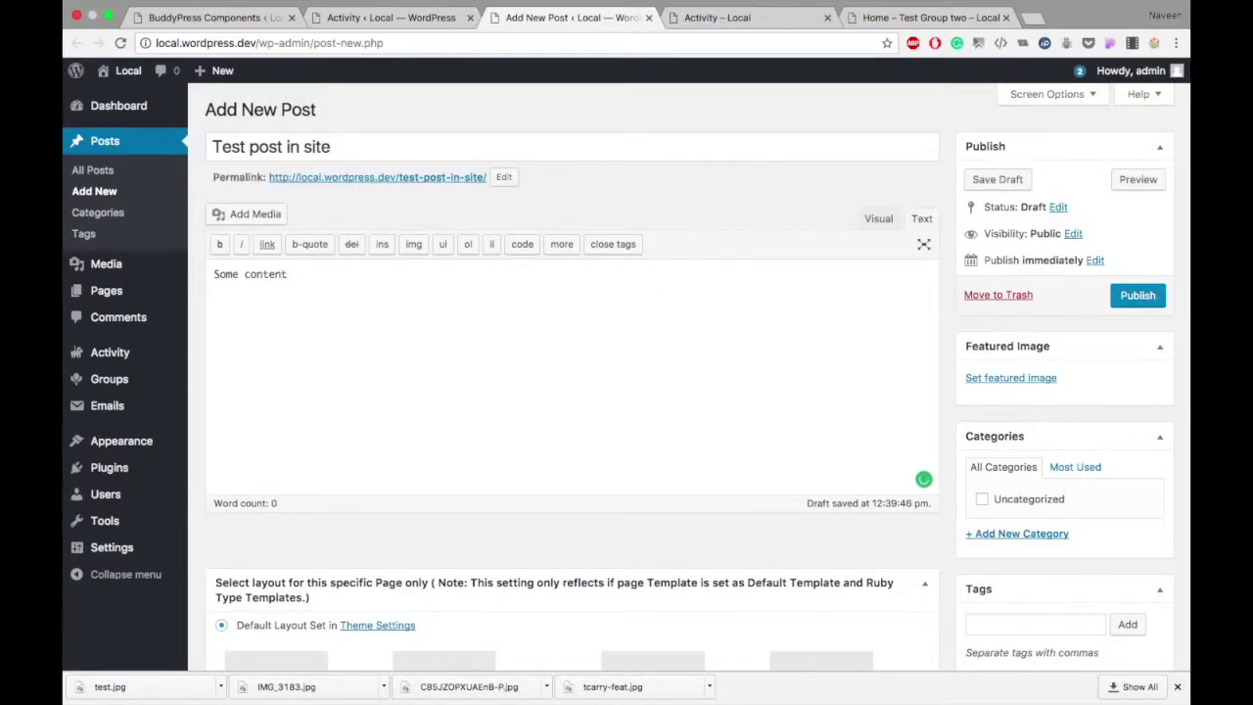
Publish the post and return to the site's activity stream
left_click(1138, 297)
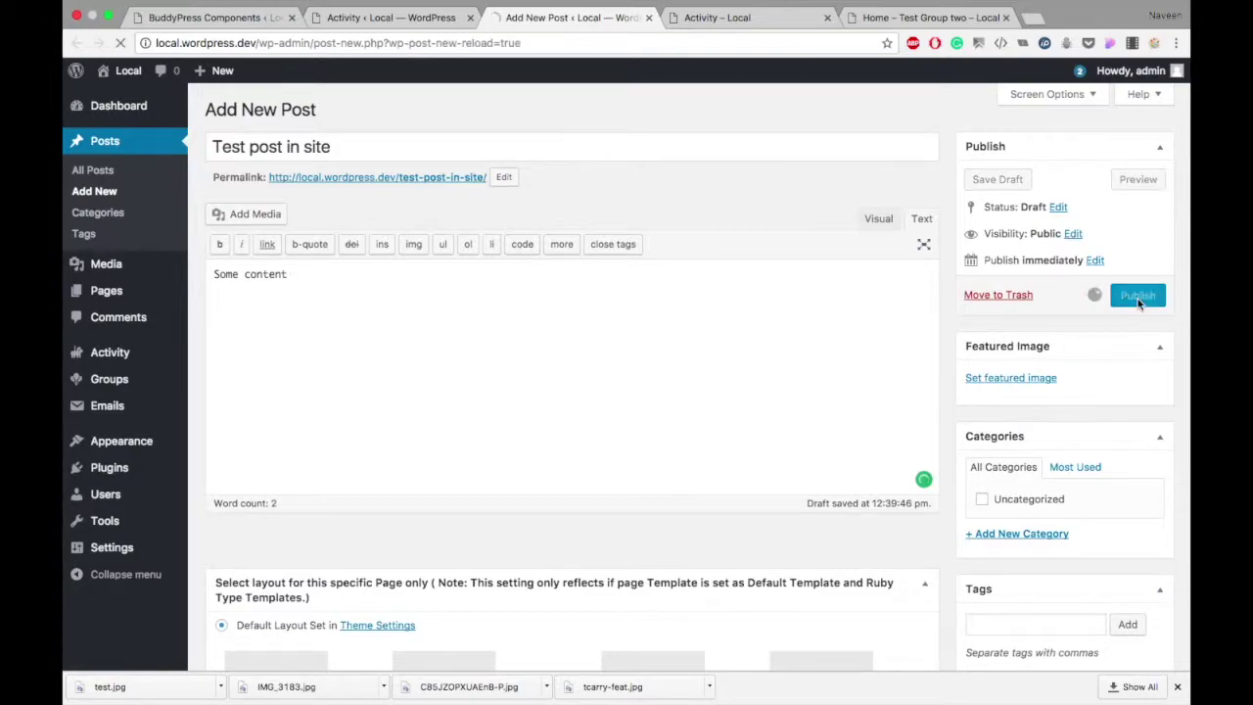
left_click(741, 17)
scroll(146, 397, "up", 5)
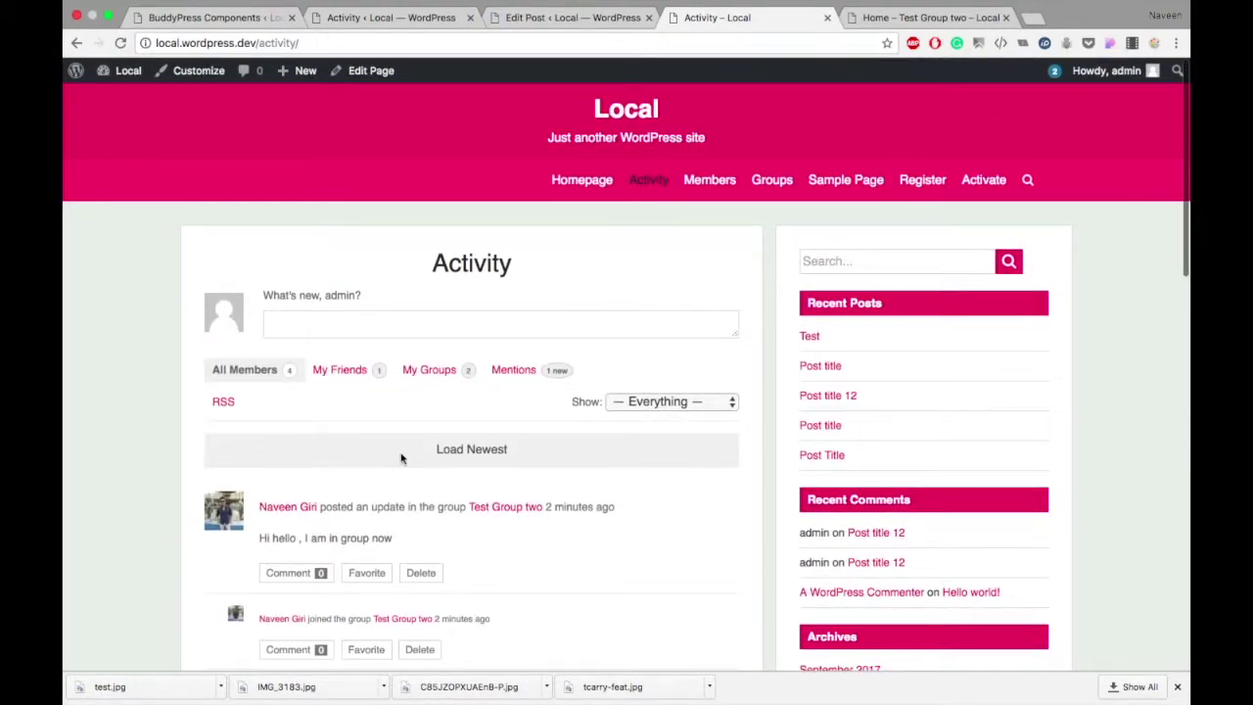
Load the newest activity and open the 'Test post in site' link in a new tab
left_click(456, 456)
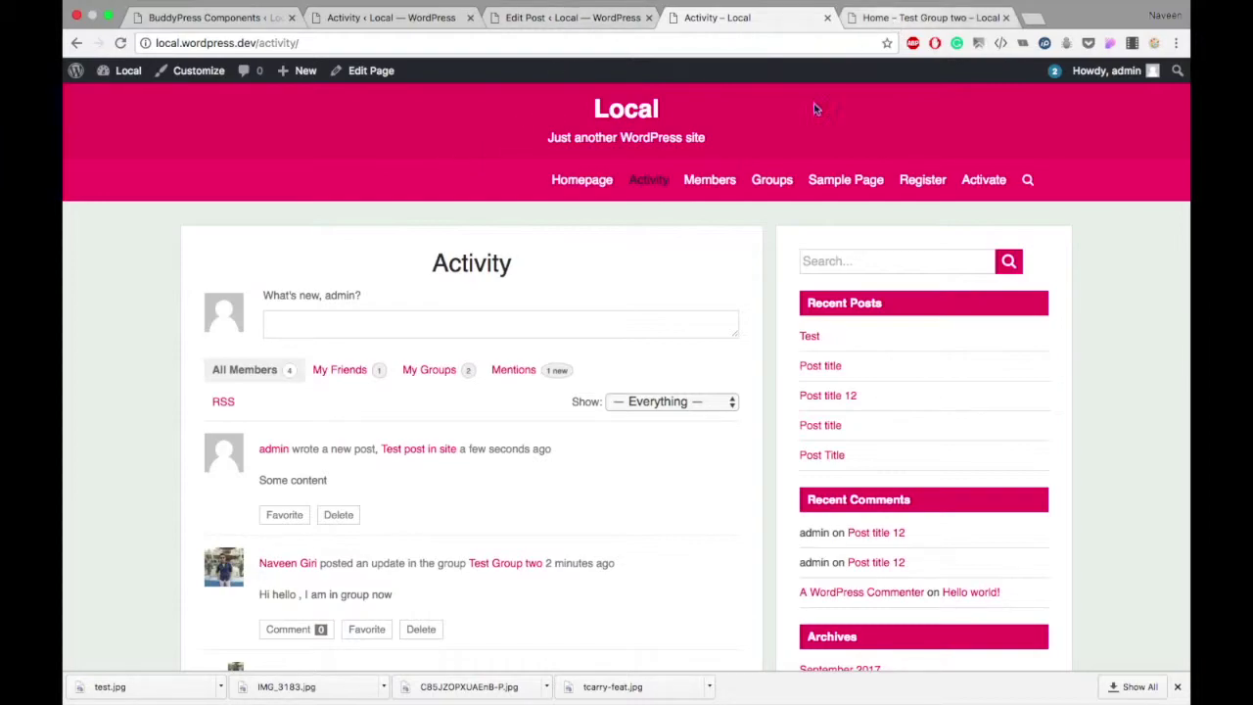
left_click(433, 447, "super")
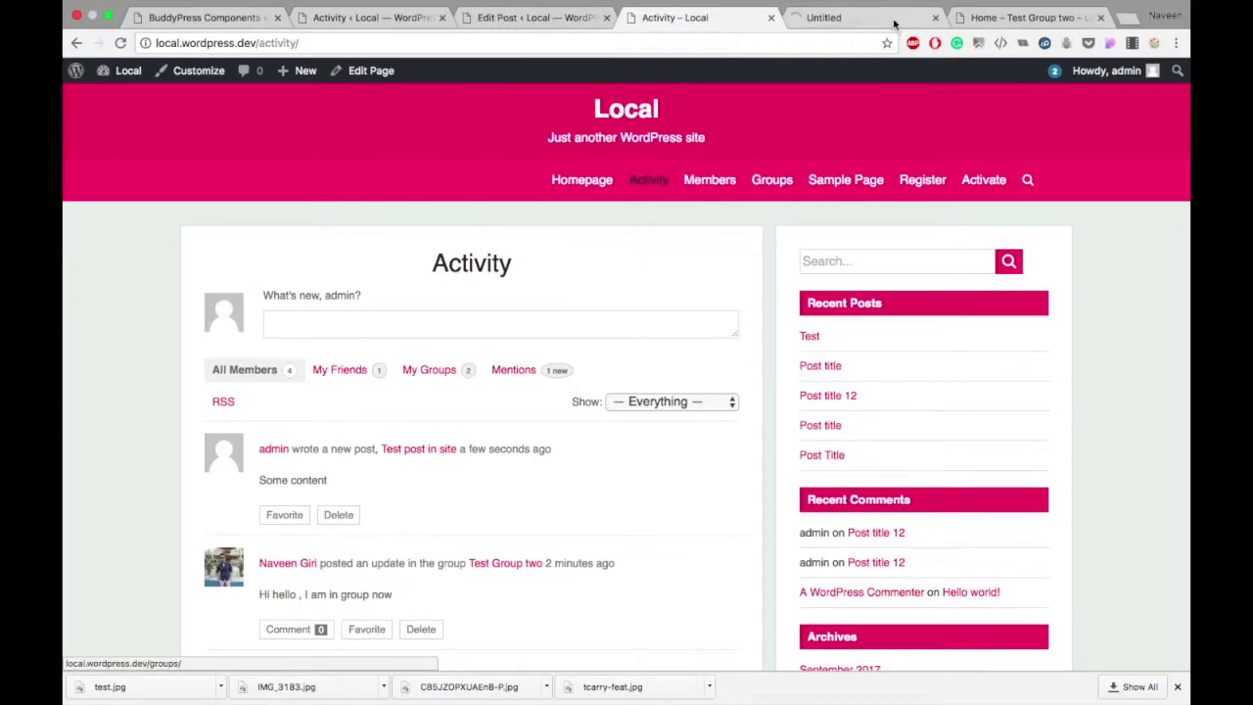
left_click(856, 18)
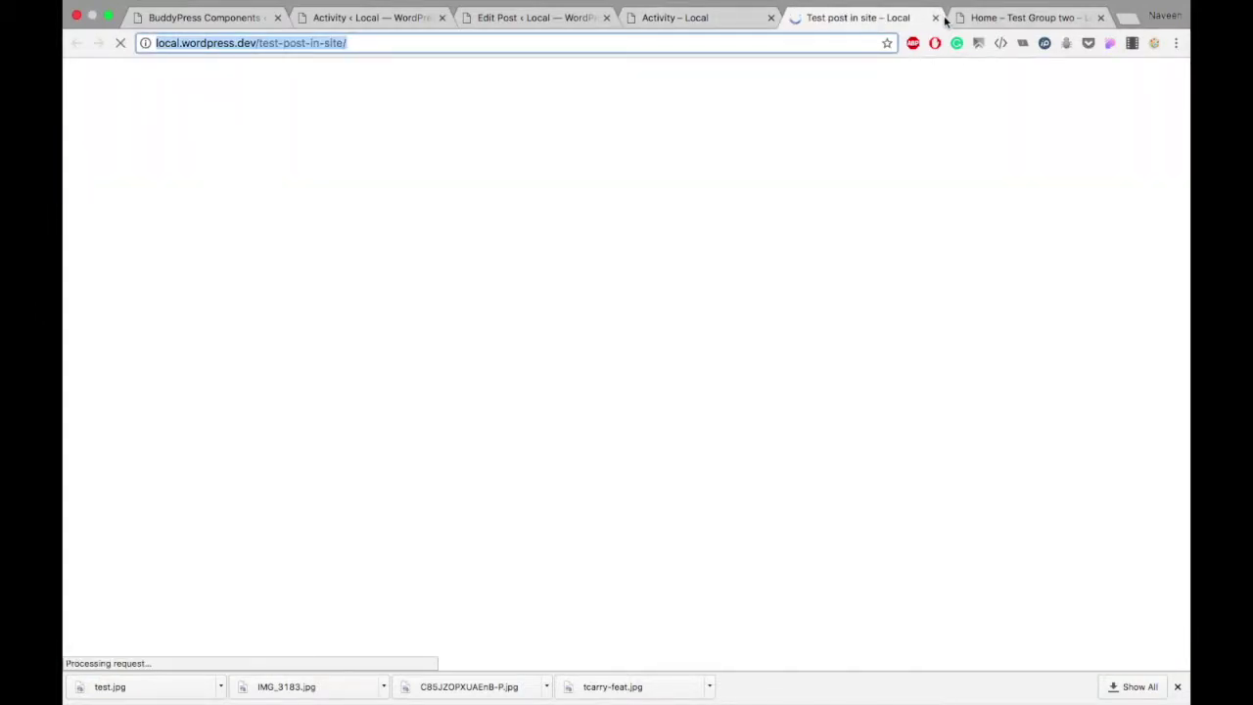
left_click(935, 18)
left_click(888, 18)
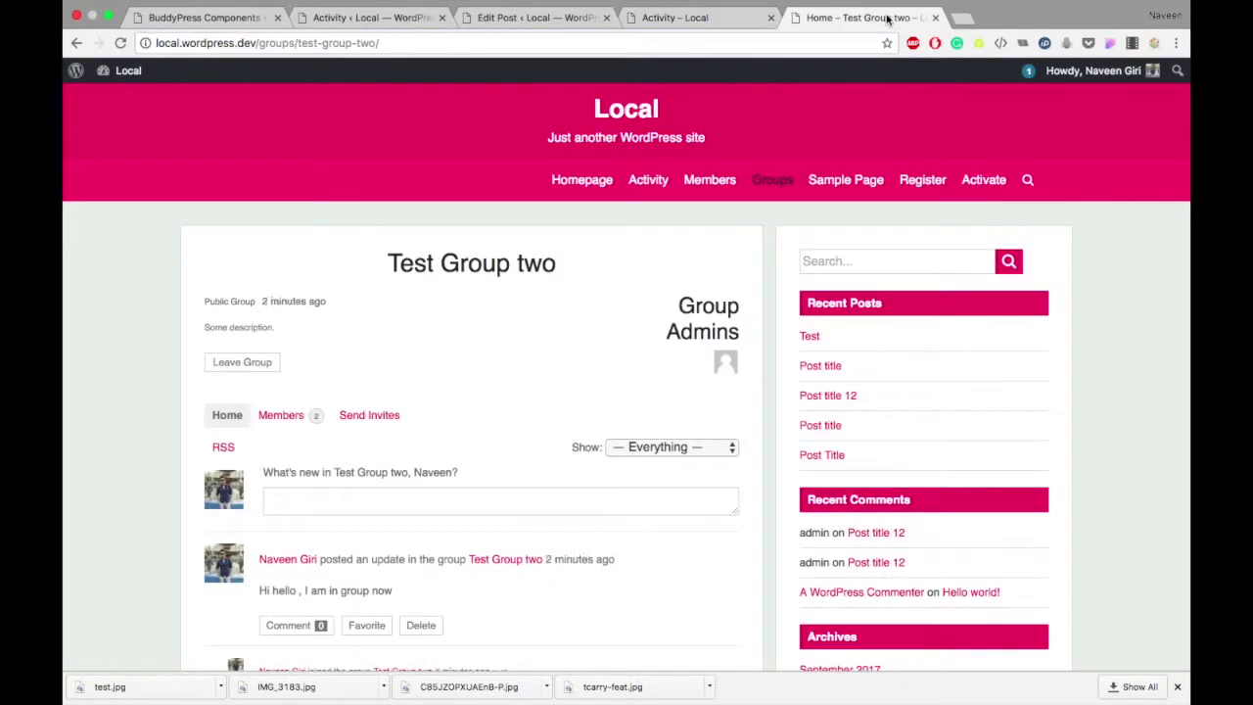
Load the 'Test post in site' page in a fresh tab by pasting its URL
left_click(959, 20)
type("http://local.wordpress.dev/test-post-in-site/")
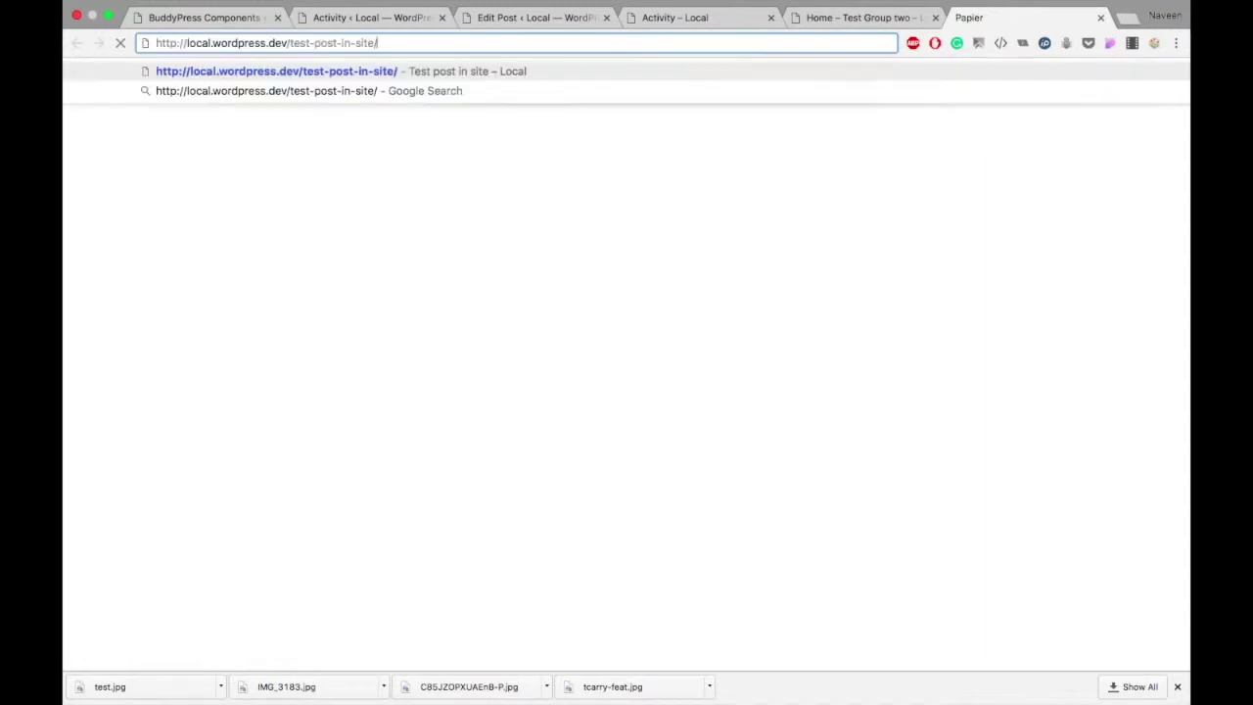
key("Return")
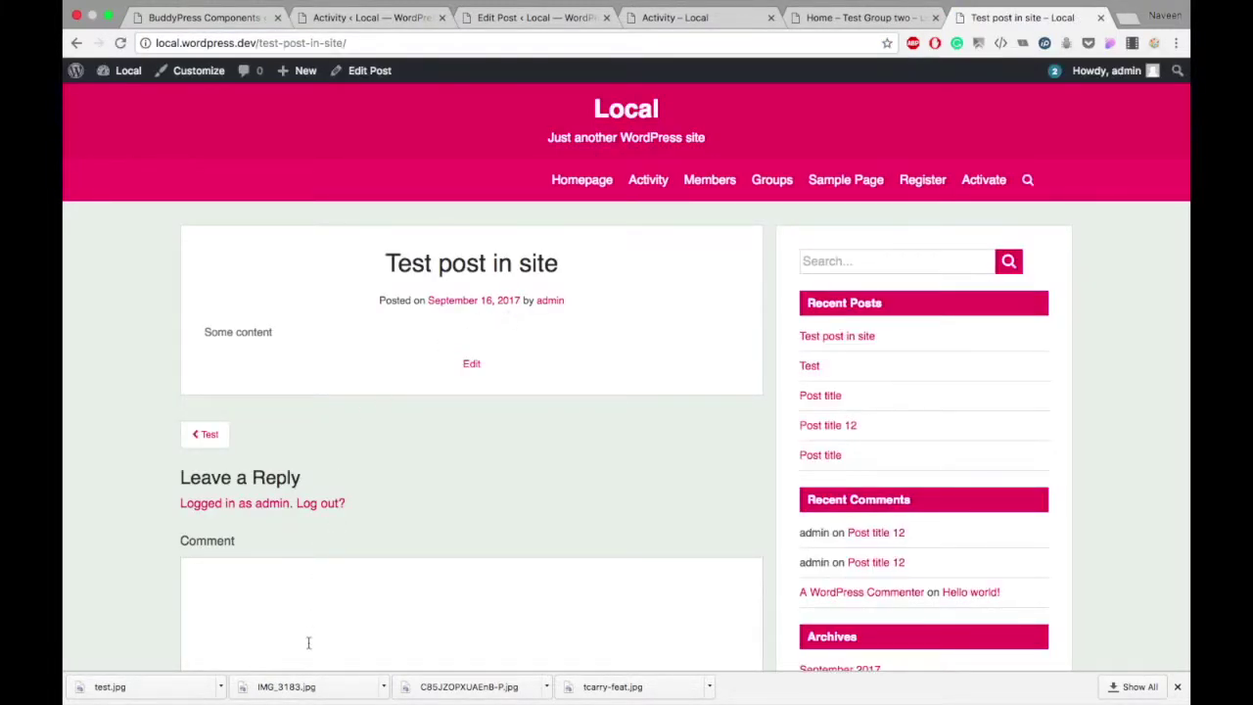
Post the comment 'Some text comes here.' on 'Test post in site'
left_click(342, 609)
type("Some text com")
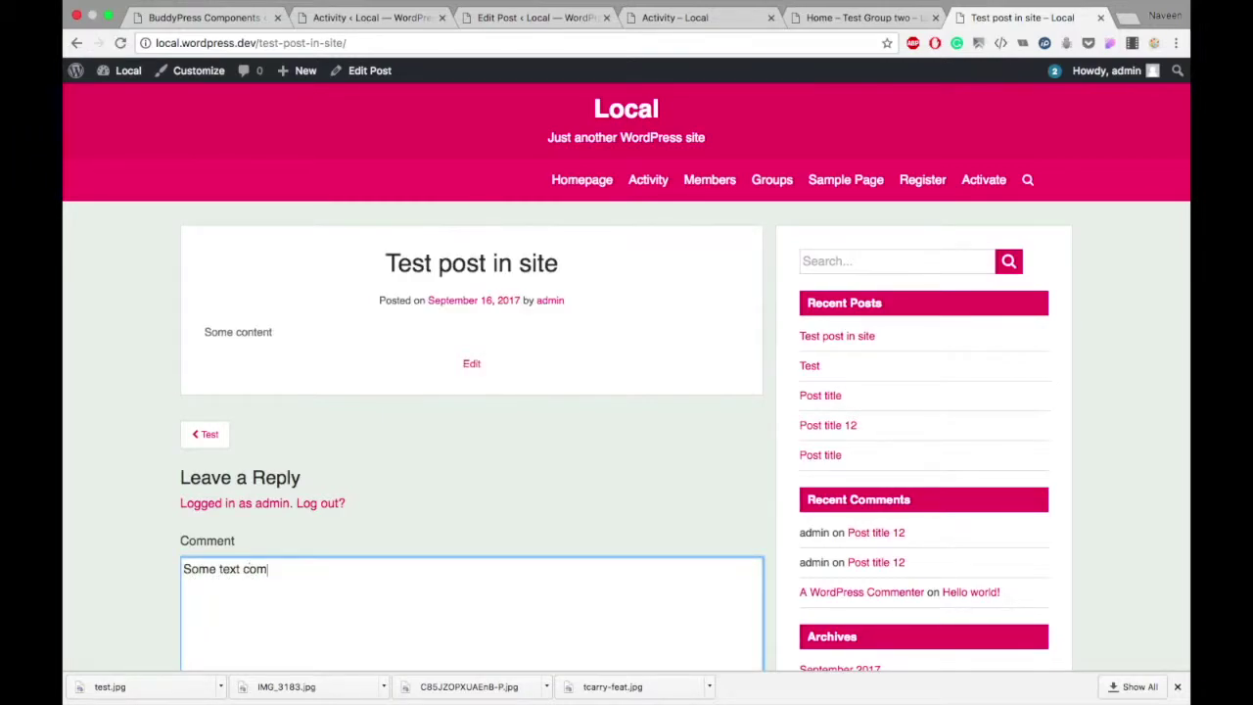
type("es here.")
scroll(173, 596, "down", 5)
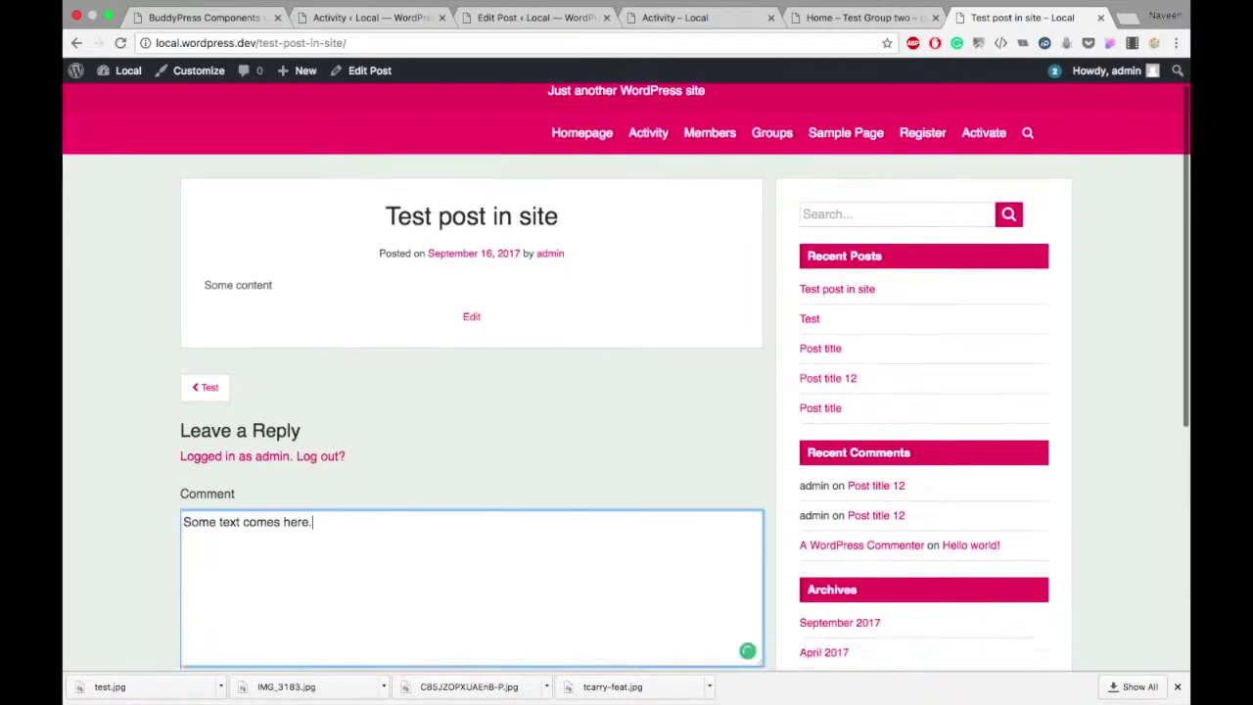
left_click(235, 440)
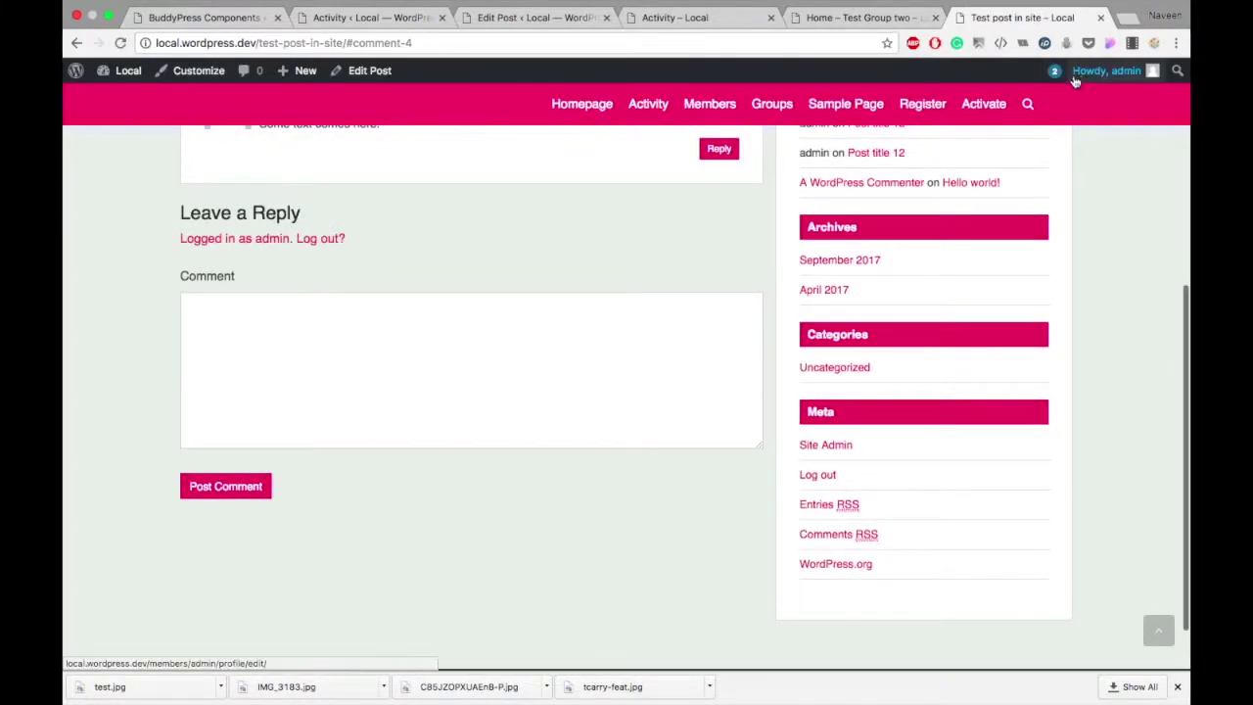
Reload the activity stream and highlight the new comment at the top
left_click(669, 24)
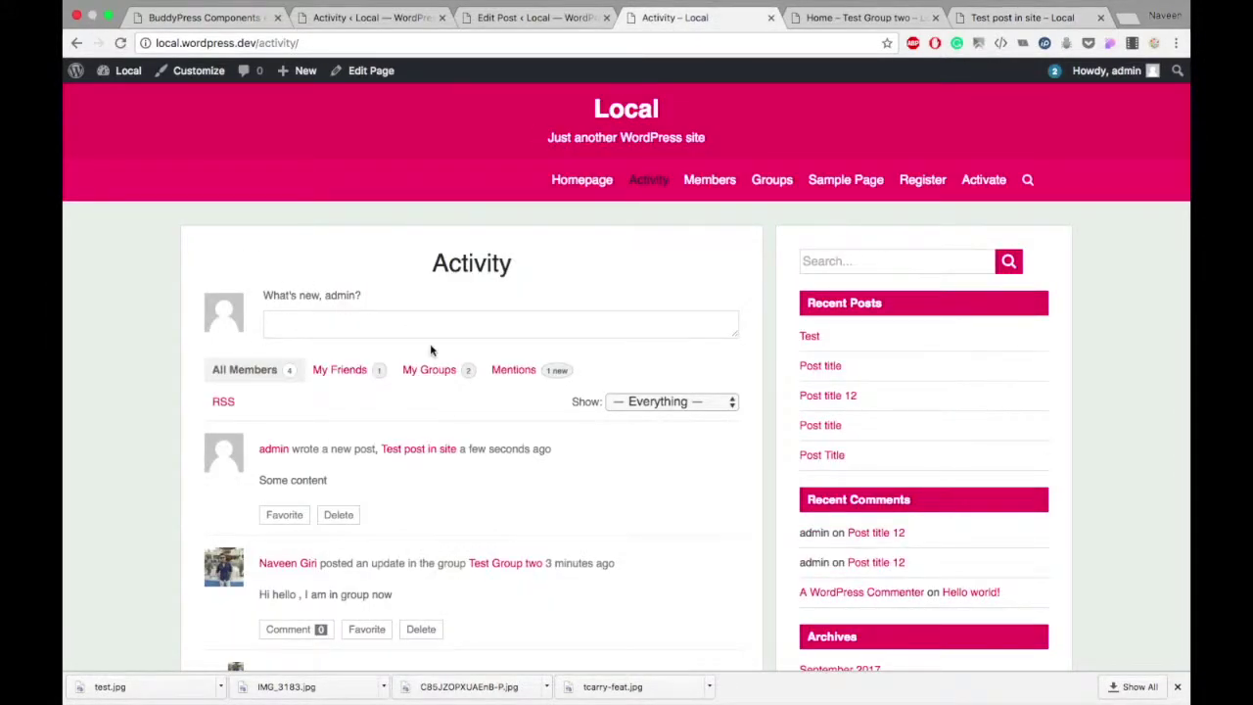
scroll(431, 349, "down", 4)
scroll(430, 350, "up", 4)
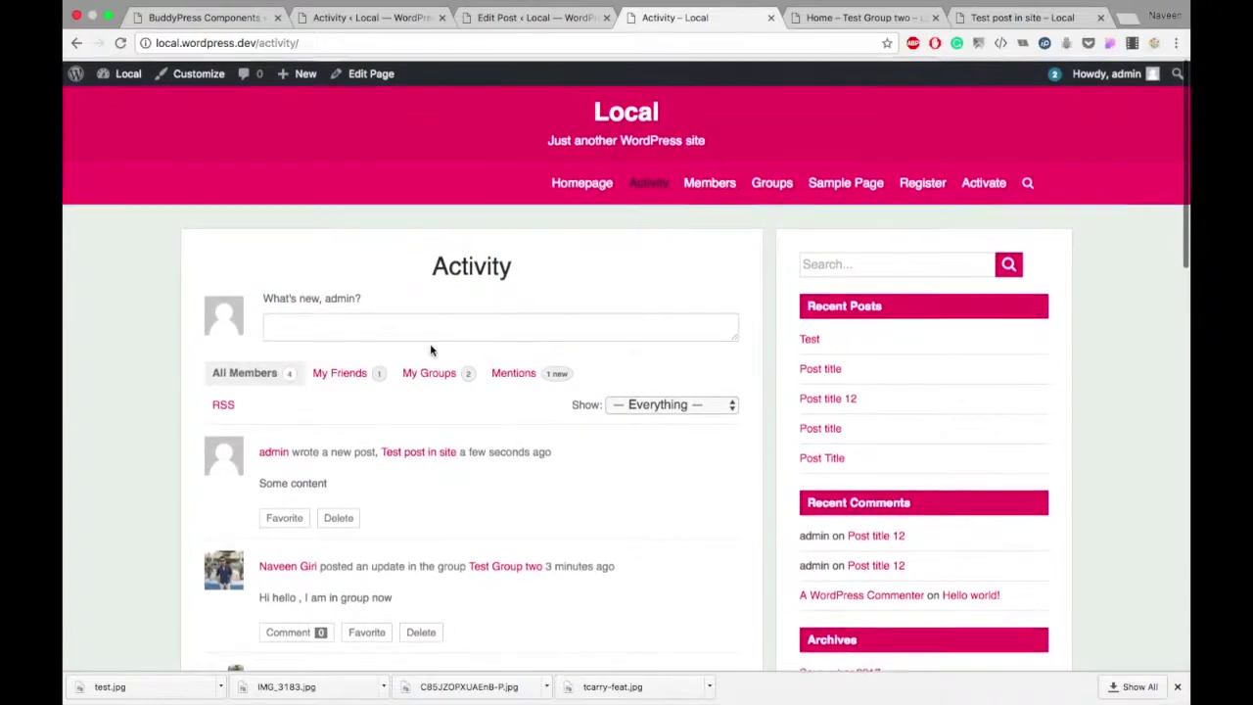
left_click(121, 44)
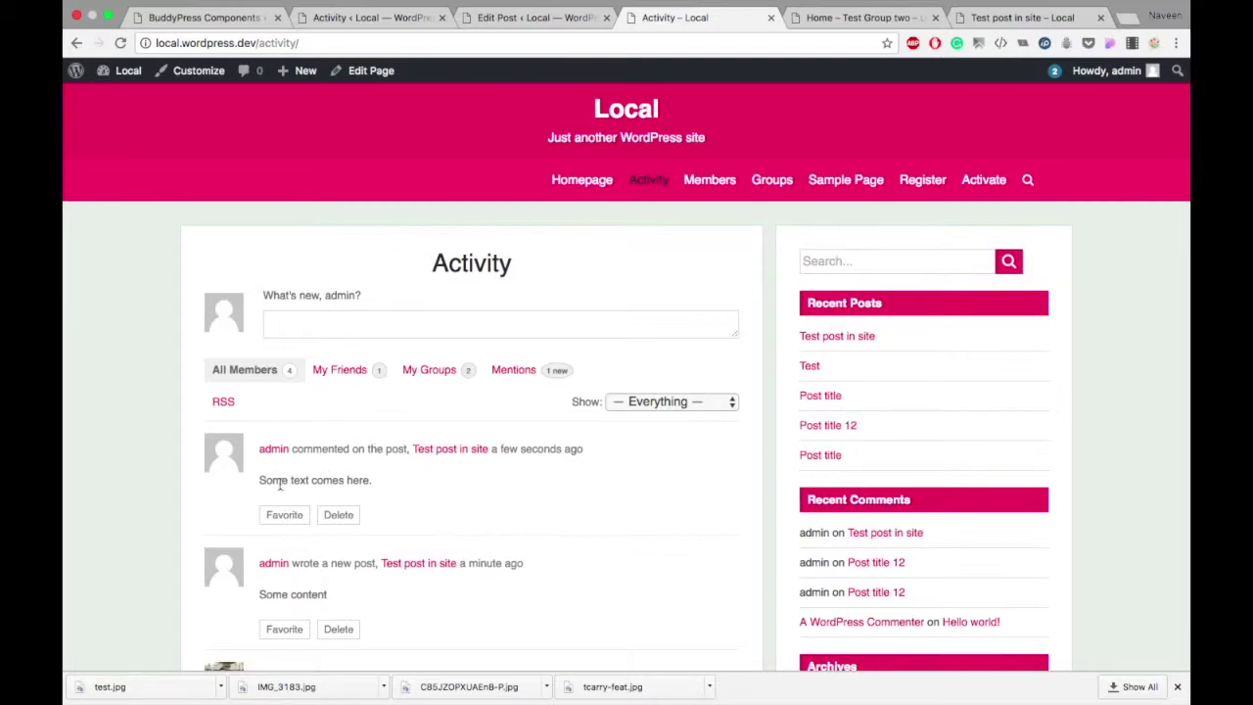
left_click_drag(252, 483, 424, 489)
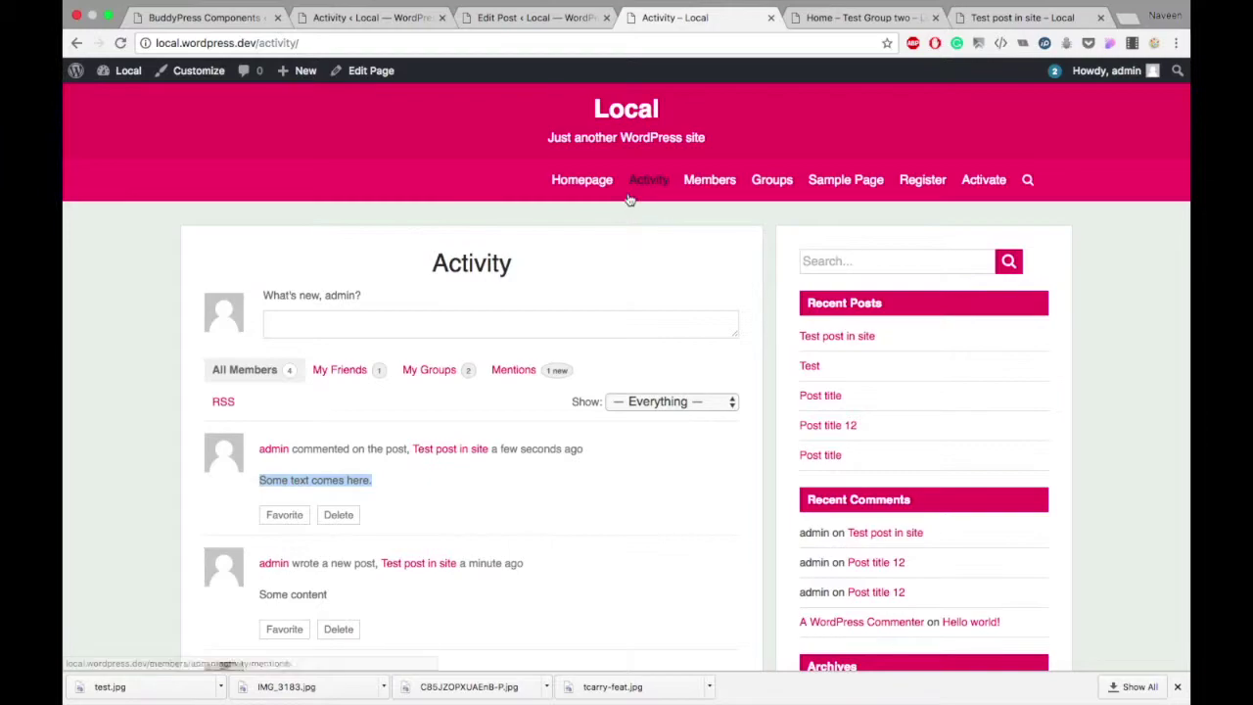
left_click(512, 22)
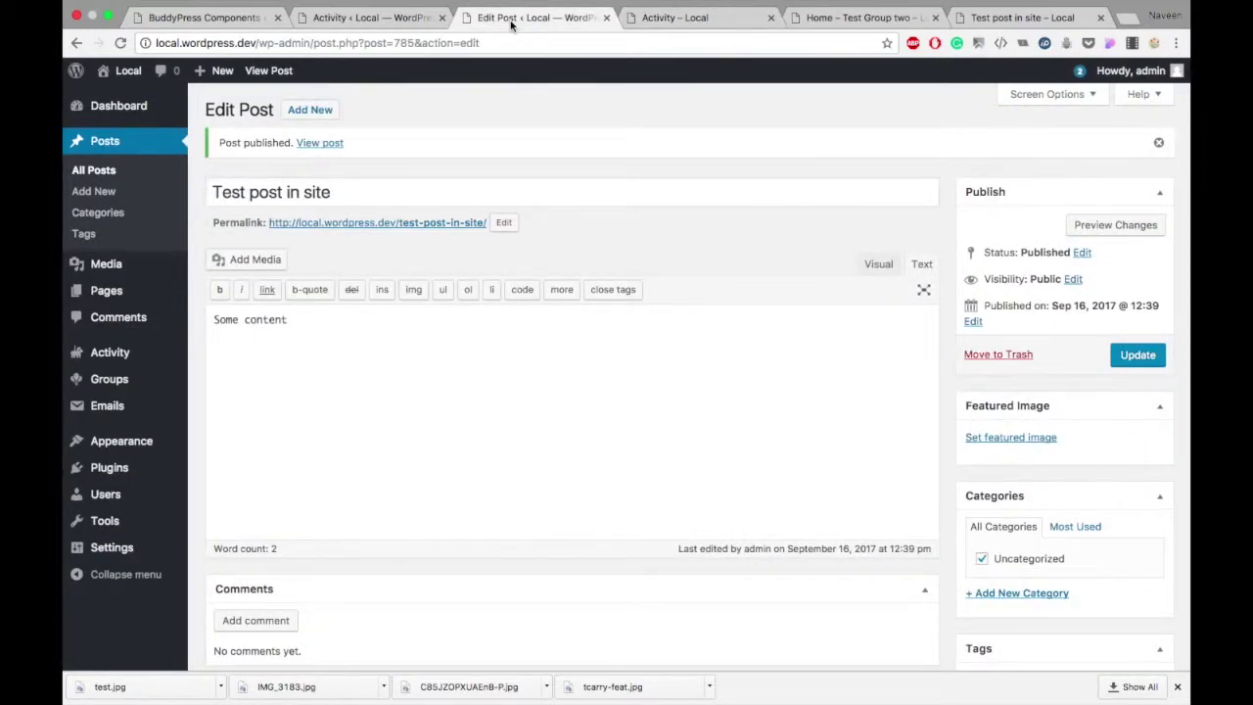
Reload the admin Activity list to show 15 items, then go to BuddyPress Components
left_click(372, 18)
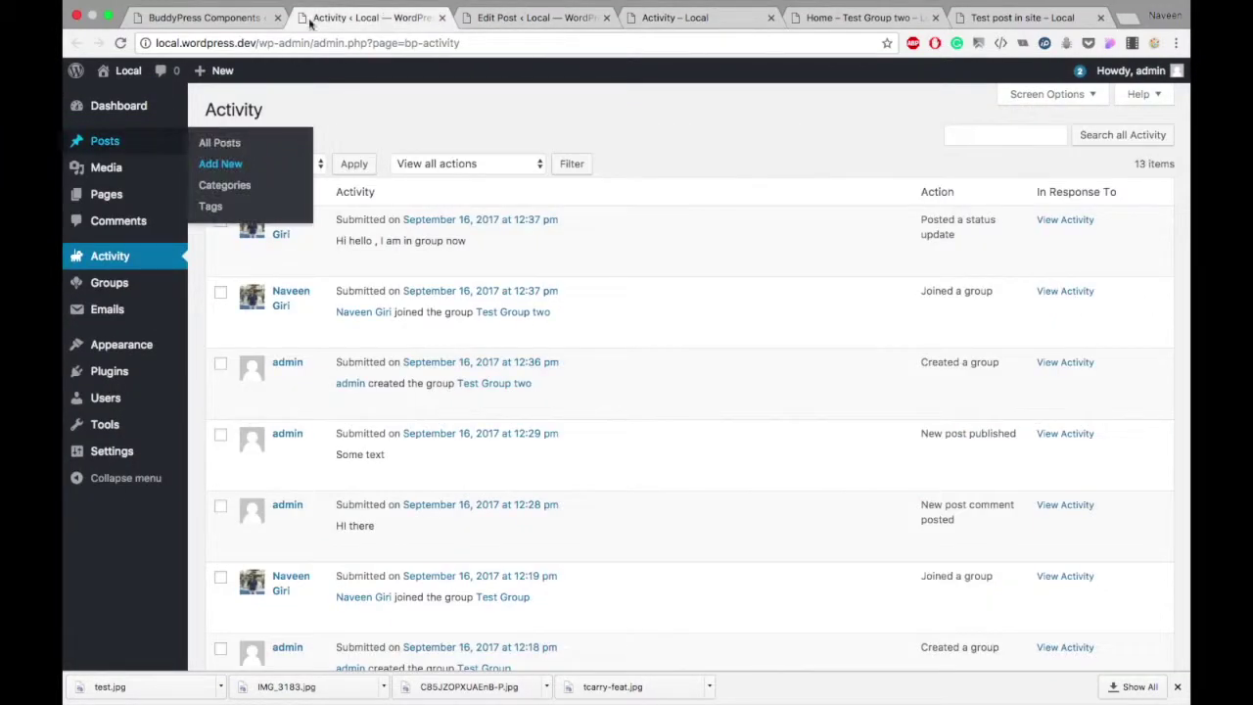
left_click(120, 43)
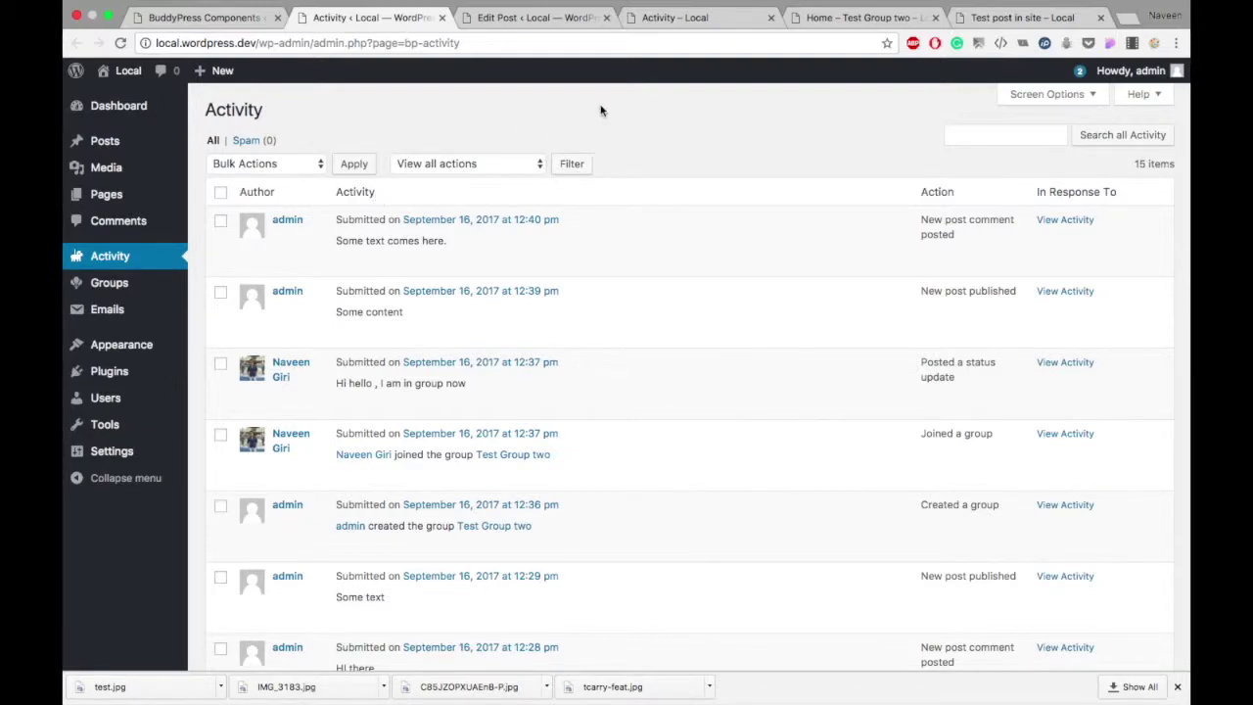
left_click(228, 21)
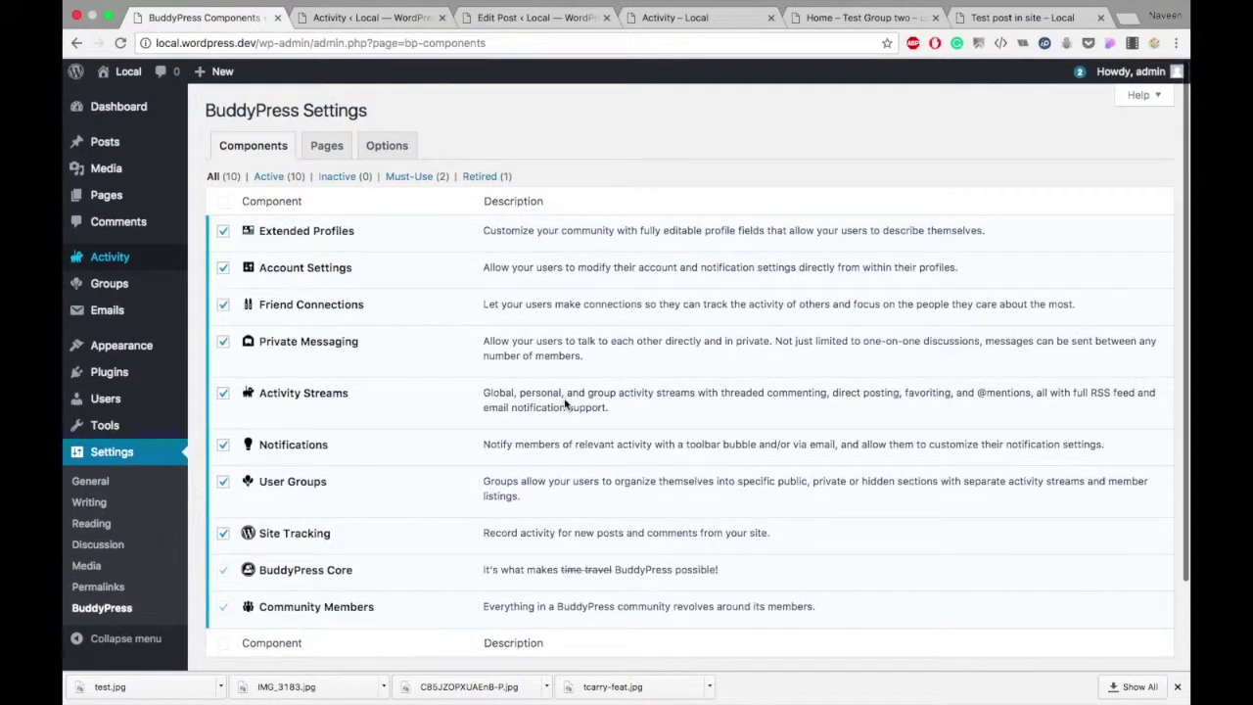